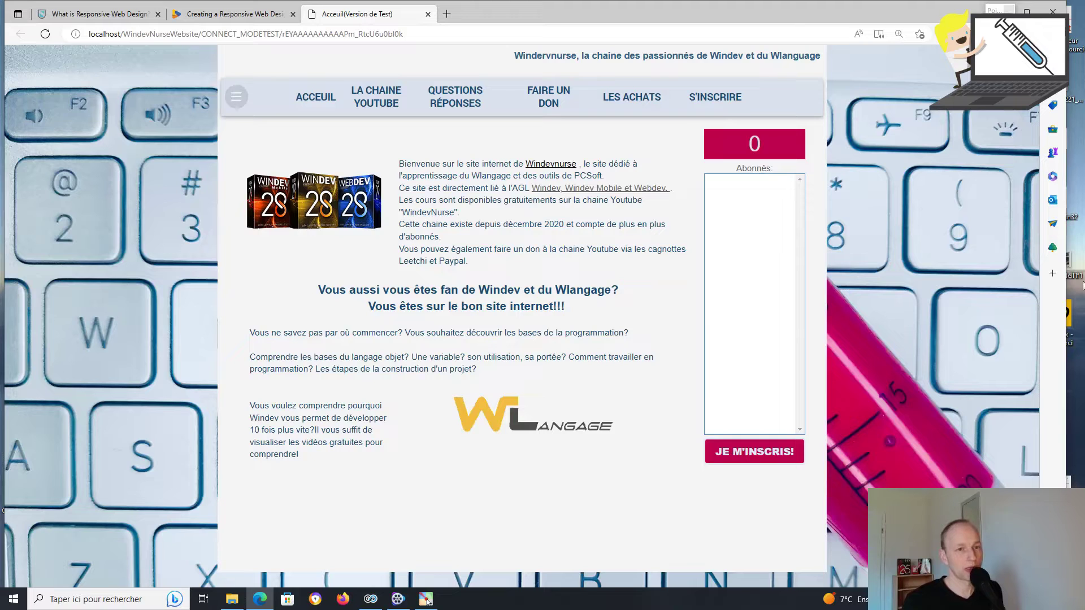
# Narrow the browser window progressively to check how the Windevnurse home page reacts, and restore it to full screen.
pyautogui.moveTo(1068, 291); pyautogui.dragTo(1063, 322)
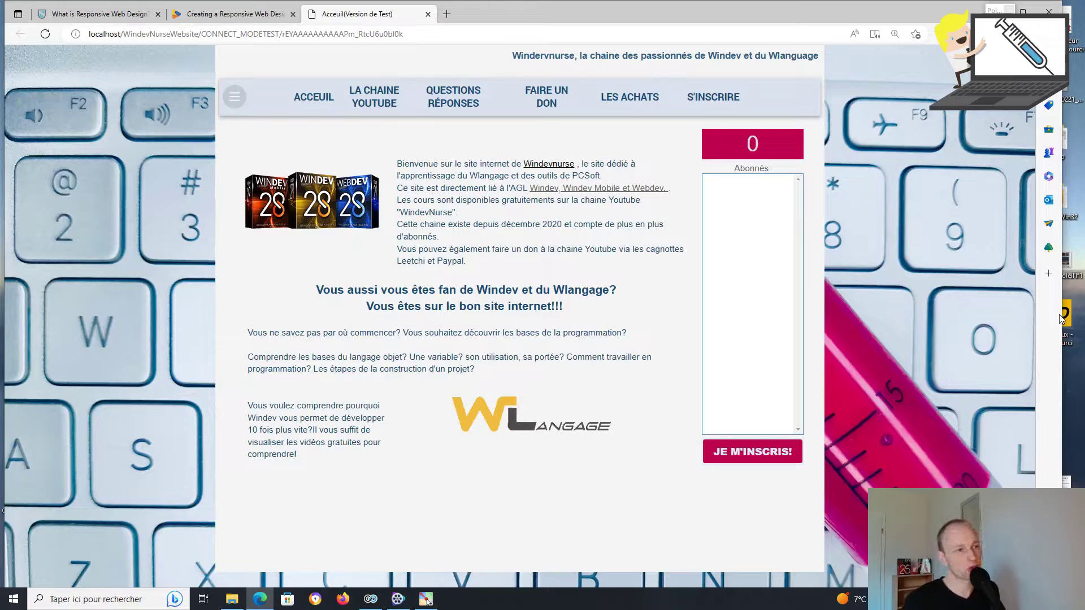
pyautogui.moveTo(1060, 320); pyautogui.dragTo(883, 337)
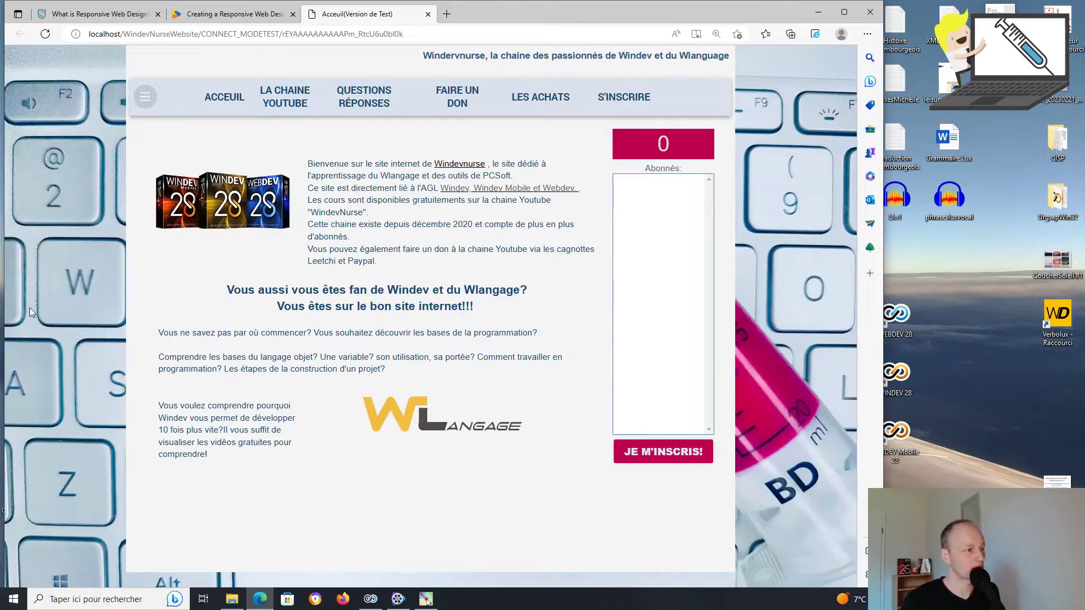
pyautogui.moveTo(885, 317); pyautogui.dragTo(623, 303)
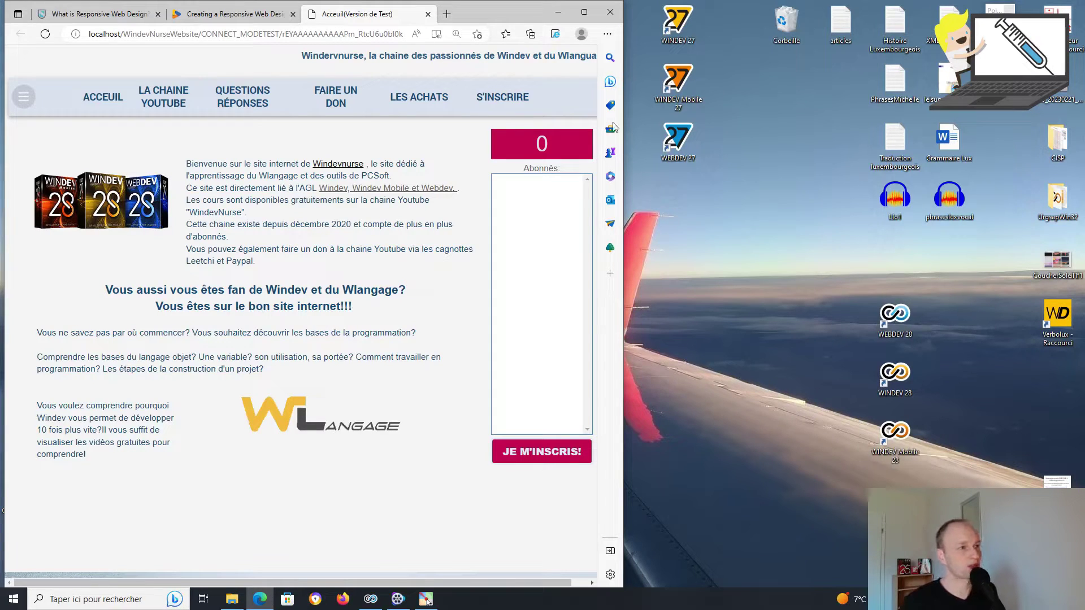
pyautogui.click(584, 12)
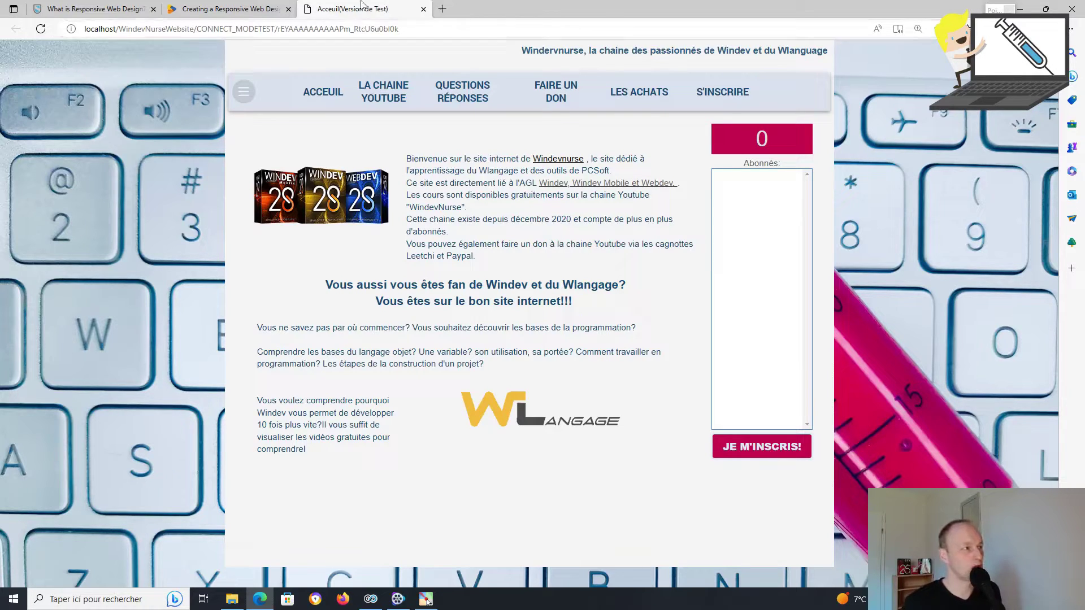
# On the Responsive Design article's illustration, outline the content blocks of the desktop, tablet and phone mockups in red, and close the annotation overlay.
pyautogui.click(128, 6)
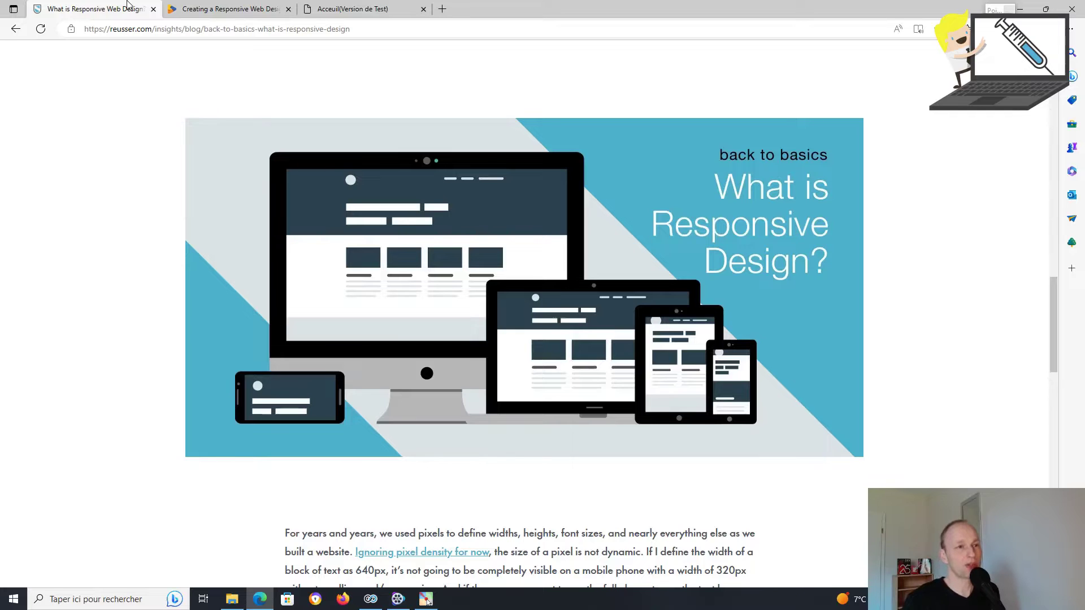
pyautogui.click(999, 25)
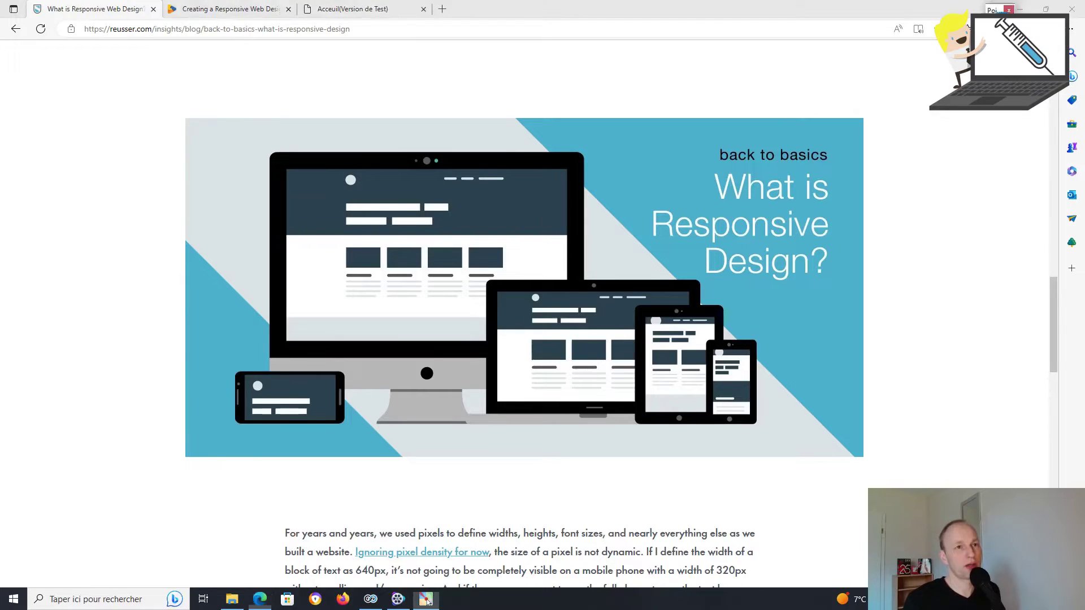
pyautogui.click(427, 602)
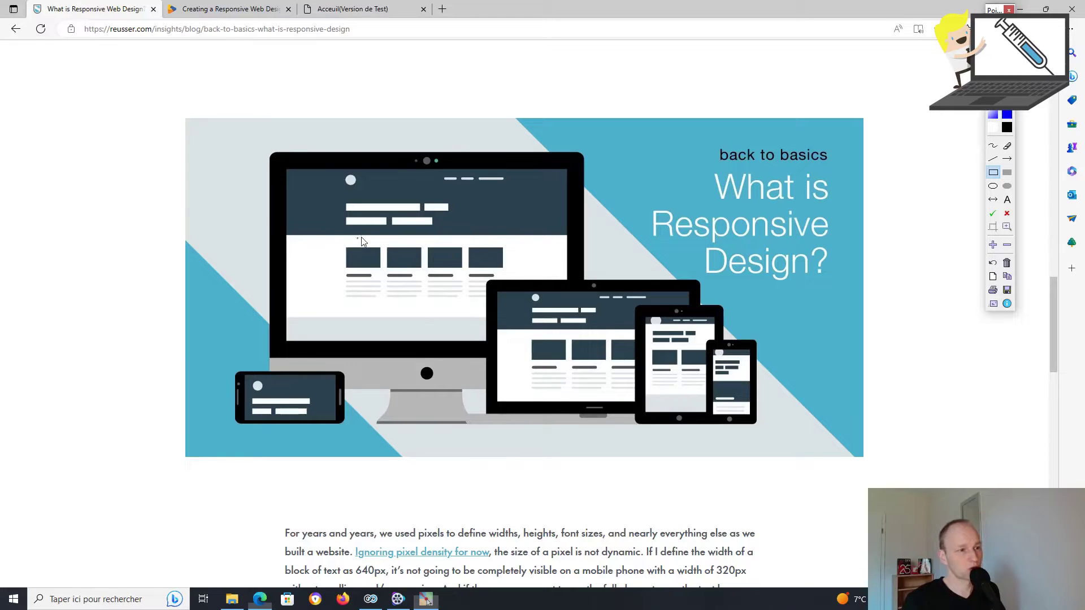
pyautogui.moveTo(329, 234)
pyautogui.mouseDown()
pyautogui.moveTo(532, 274)
pyautogui.moveTo(530, 300)
pyautogui.mouseUp()
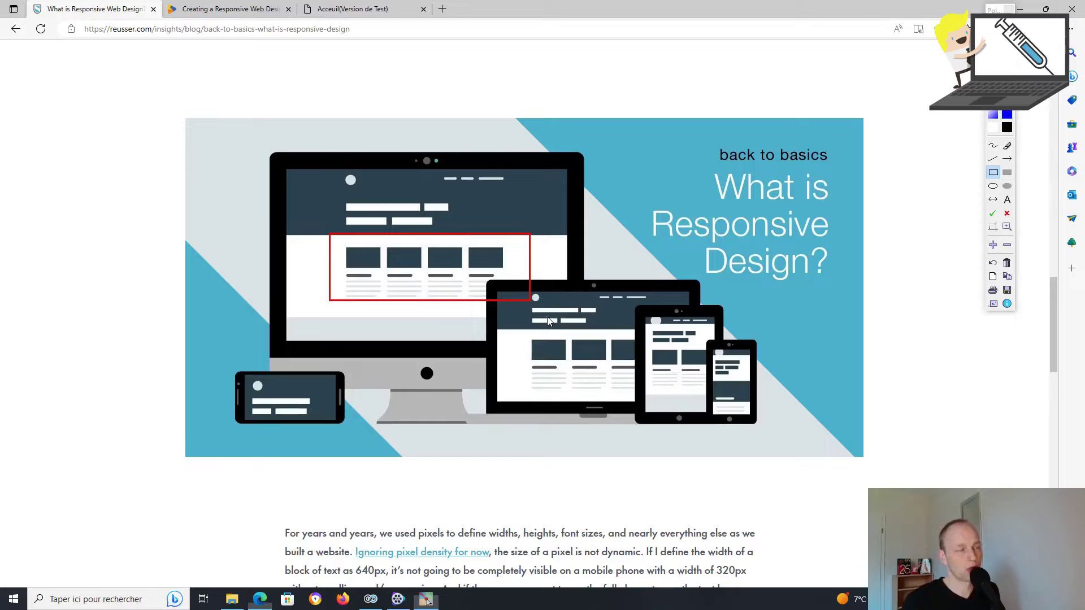
pyautogui.moveTo(644, 329)
pyautogui.mouseDown()
pyautogui.moveTo(706, 362)
pyautogui.moveTo(766, 417)
pyautogui.mouseUp()
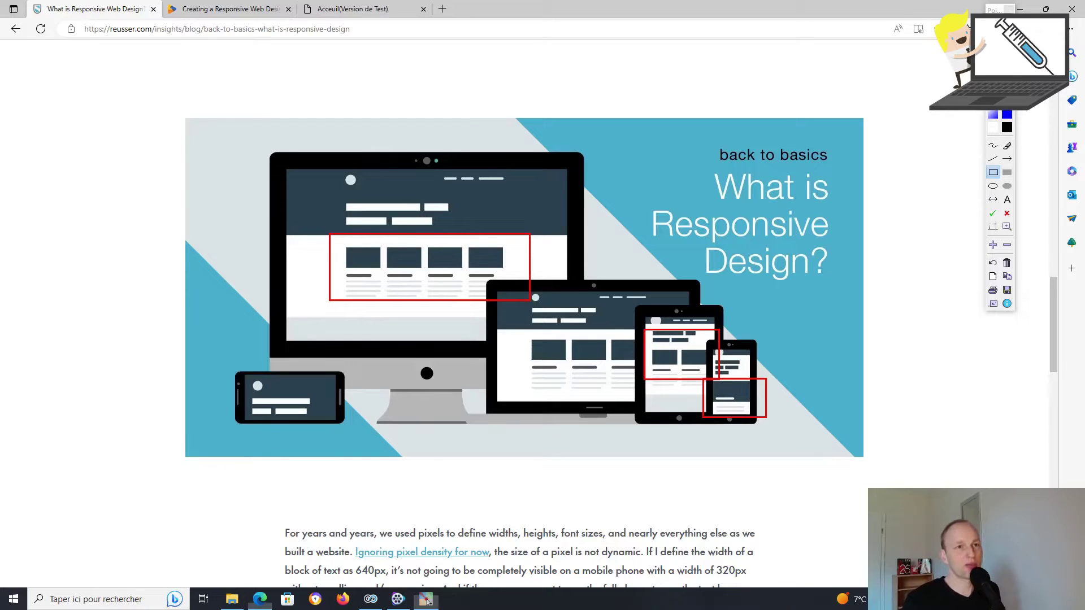
pyautogui.click(1000, 25)
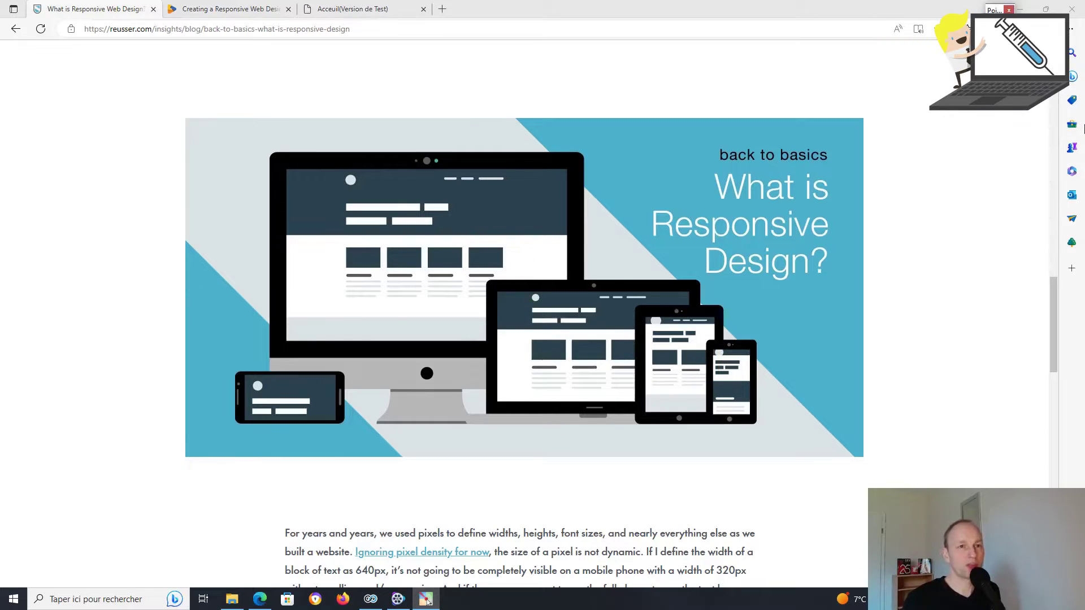
pyautogui.click(1083, 134)
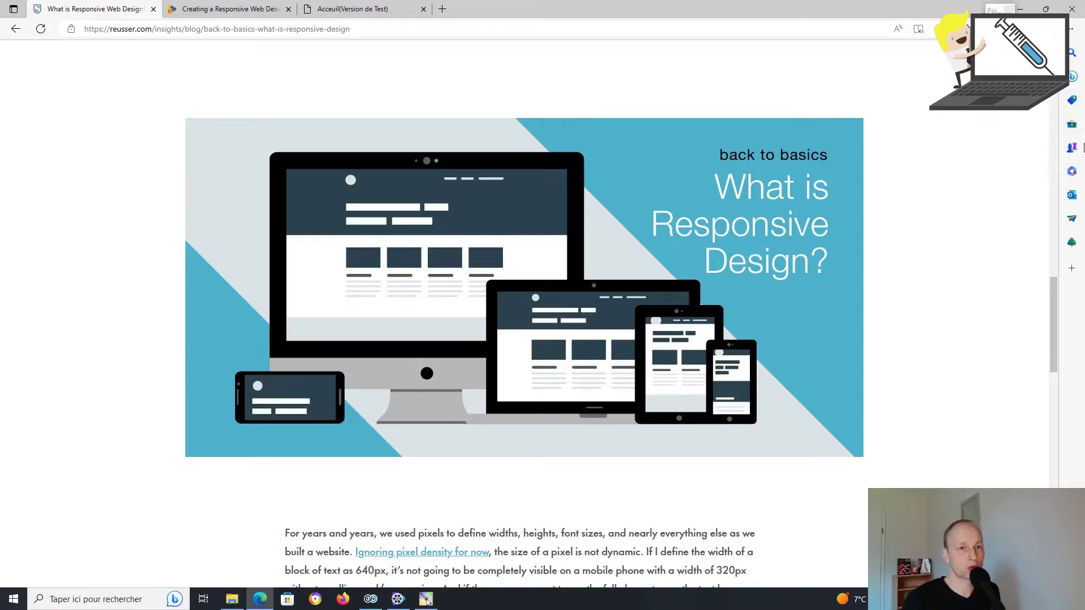
# Shrink and reposition the browser window to examine how the responsive article adapts, and maximize it again.
pyautogui.click(1045, 9)
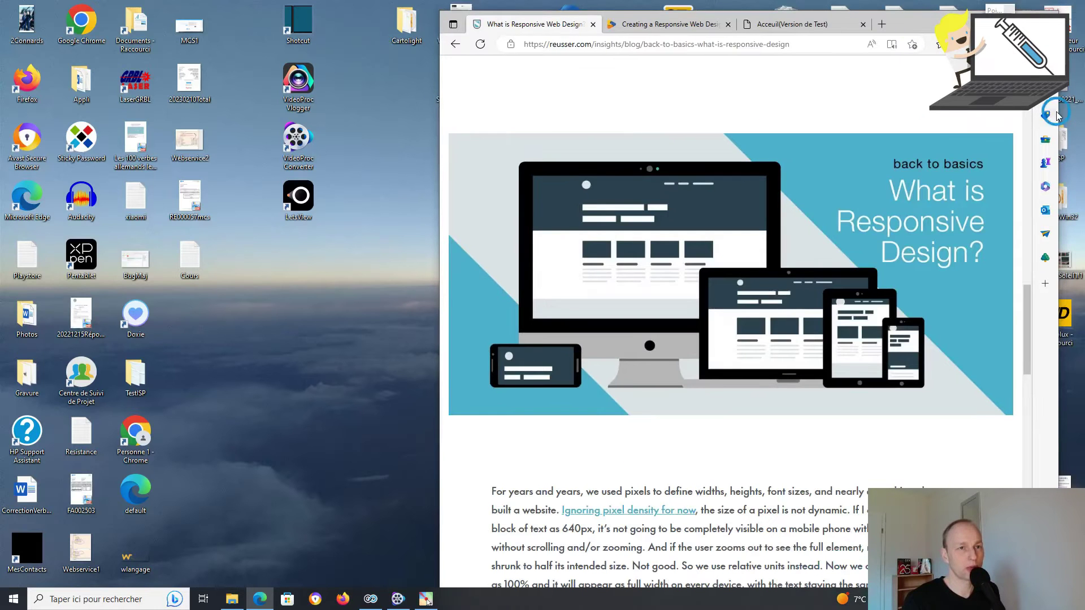
pyautogui.moveTo(1059, 115); pyautogui.dragTo(975, 140)
pyautogui.moveTo(876, 24); pyautogui.dragTo(639, 14)
pyautogui.click(700, 14)
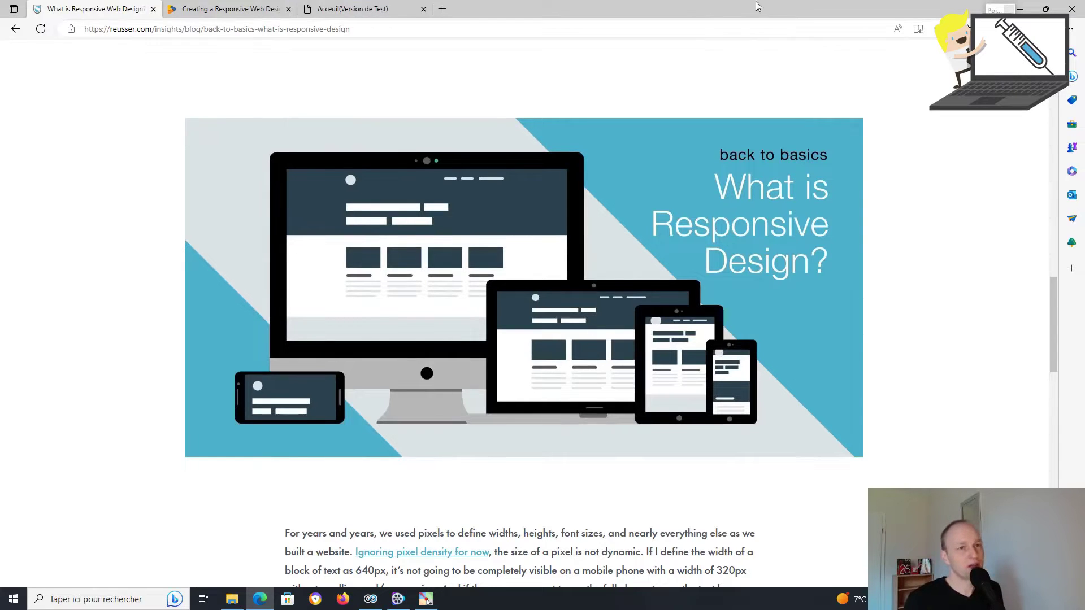
# Annotate the article page with a large red landscape rectangle and a narrower green portrait rectangle beside it.
pyautogui.click(427, 600)
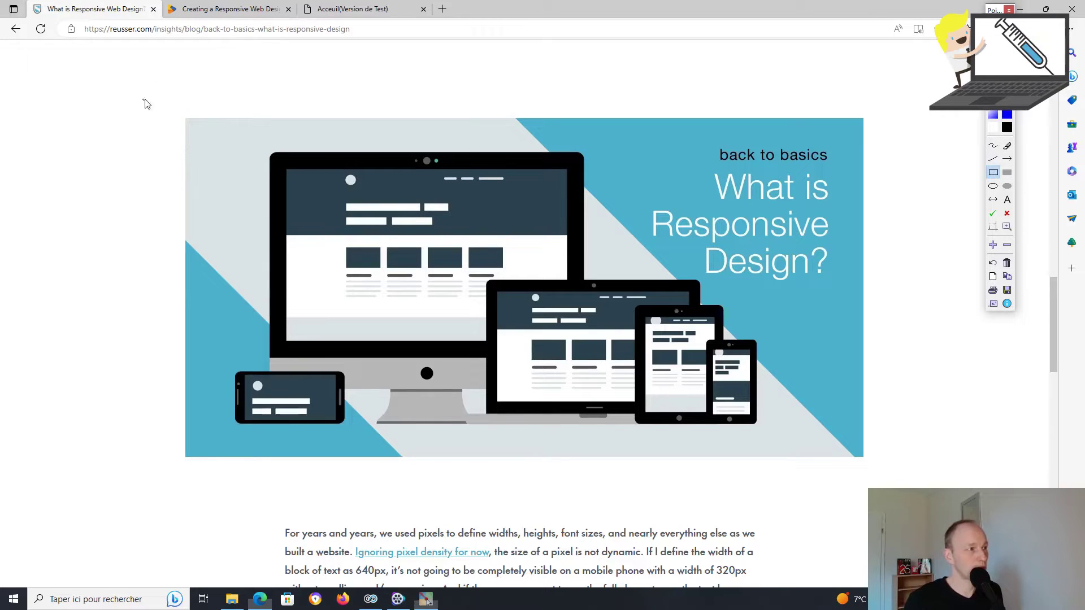
pyautogui.moveTo(41, 55)
pyautogui.mouseDown()
pyautogui.moveTo(73, 62)
pyautogui.moveTo(241, 236)
pyautogui.moveTo(266, 216)
pyautogui.mouseUp()
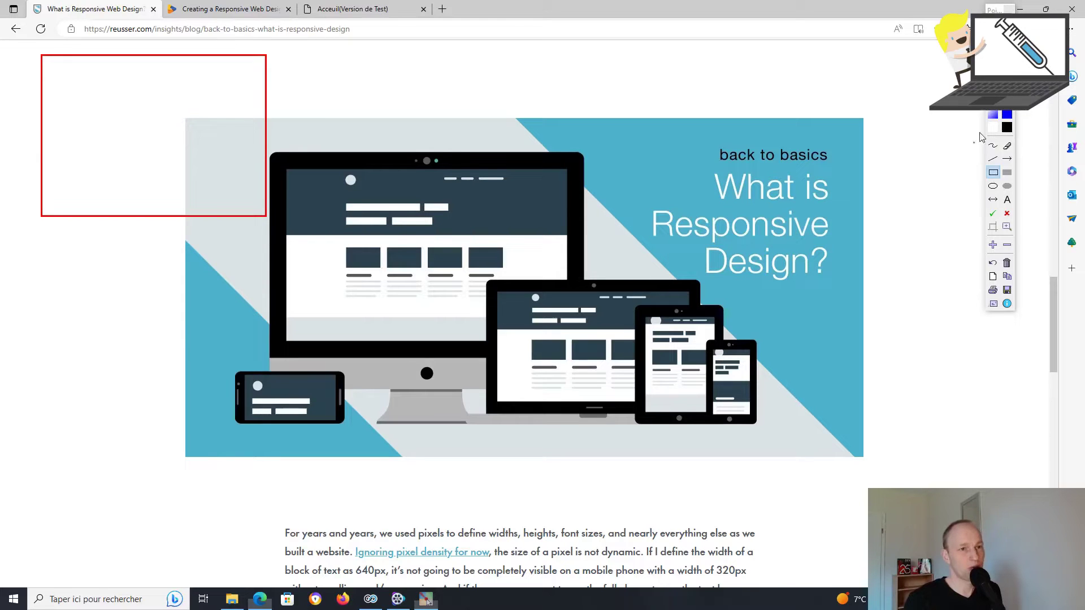
pyautogui.click(1009, 108)
pyautogui.moveTo(276, 111)
pyautogui.mouseDown()
pyautogui.moveTo(370, 219)
pyautogui.moveTo(364, 298)
pyautogui.mouseUp()
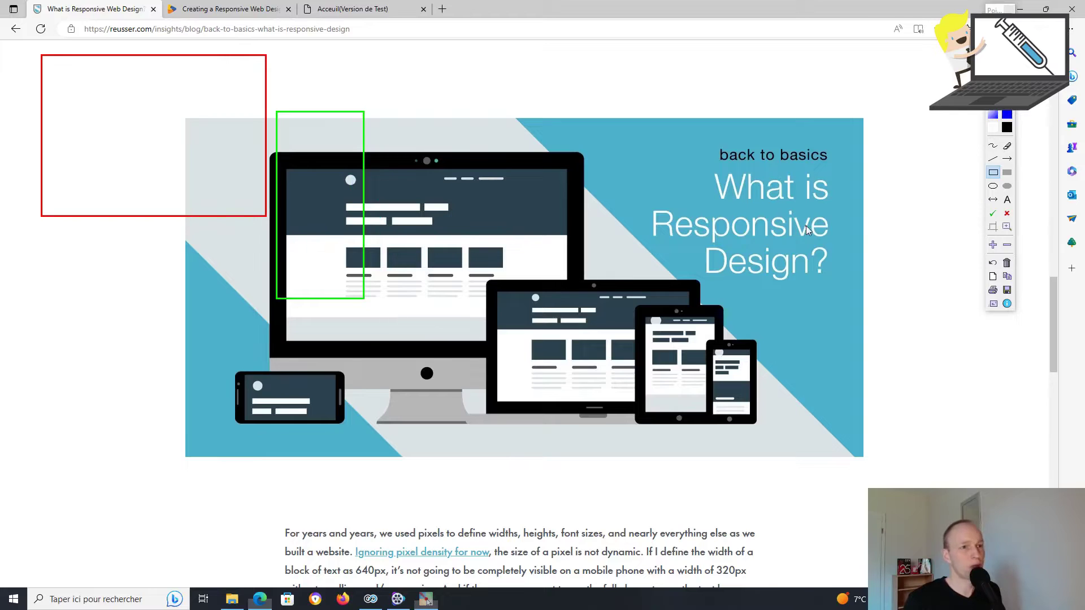
# Add the green text label "Version PC" near the upper edge inside the red rectangle.
pyautogui.click(1006, 201)
pyautogui.click(135, 85)
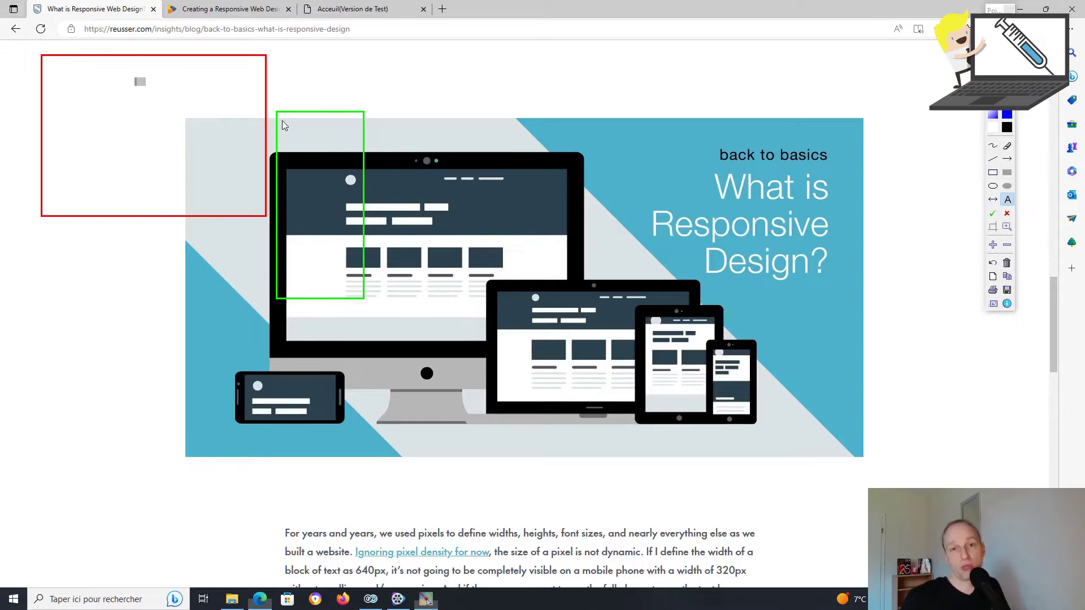
pyautogui.write('Ve')
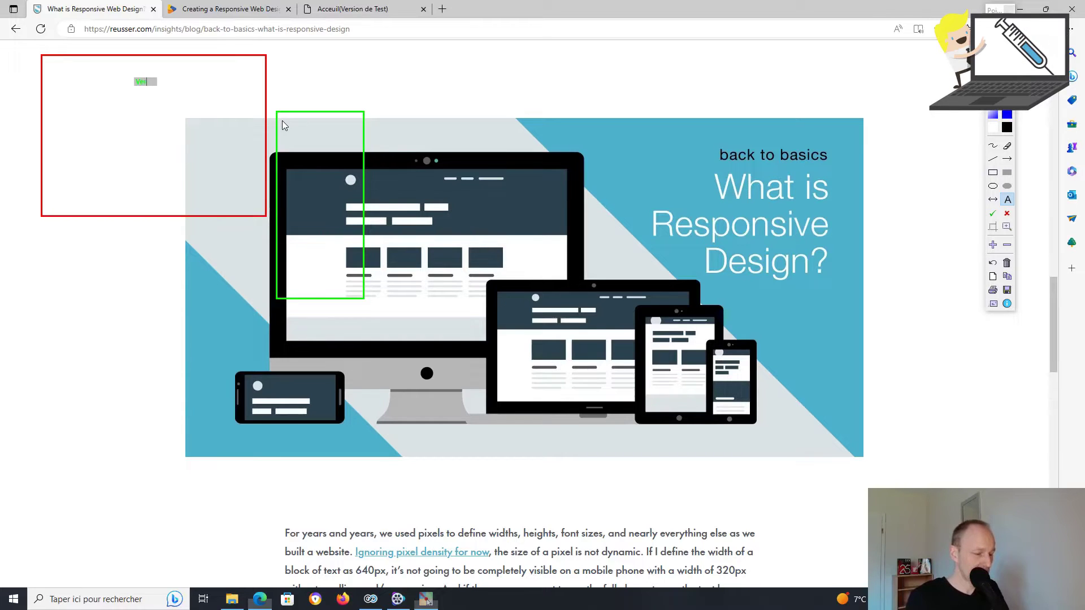
pyautogui.write('rsion PC')
pyautogui.click(338, 118)
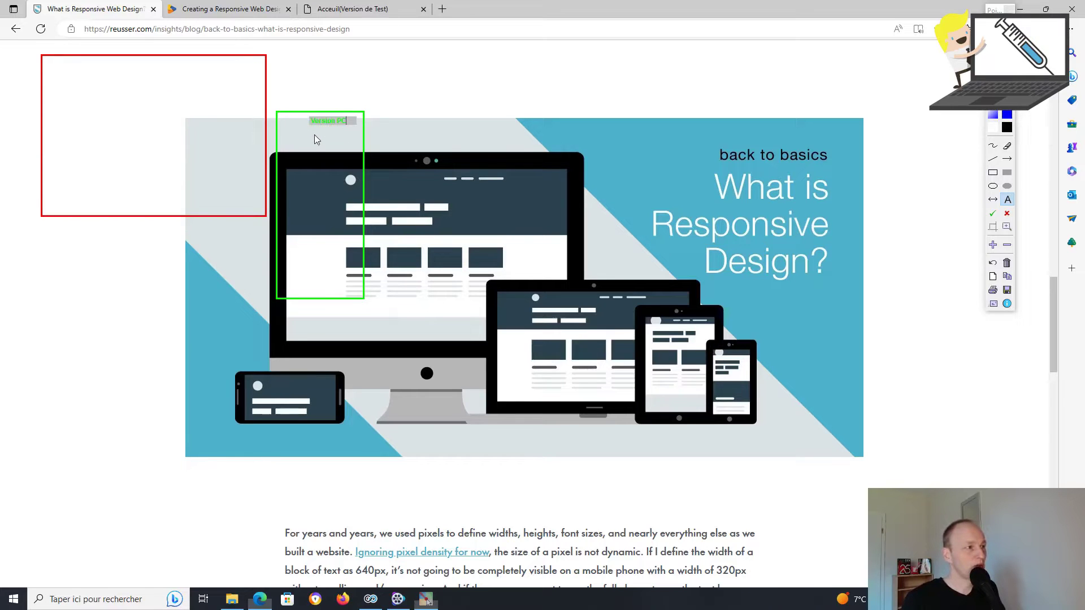
pyautogui.click(102, 83)
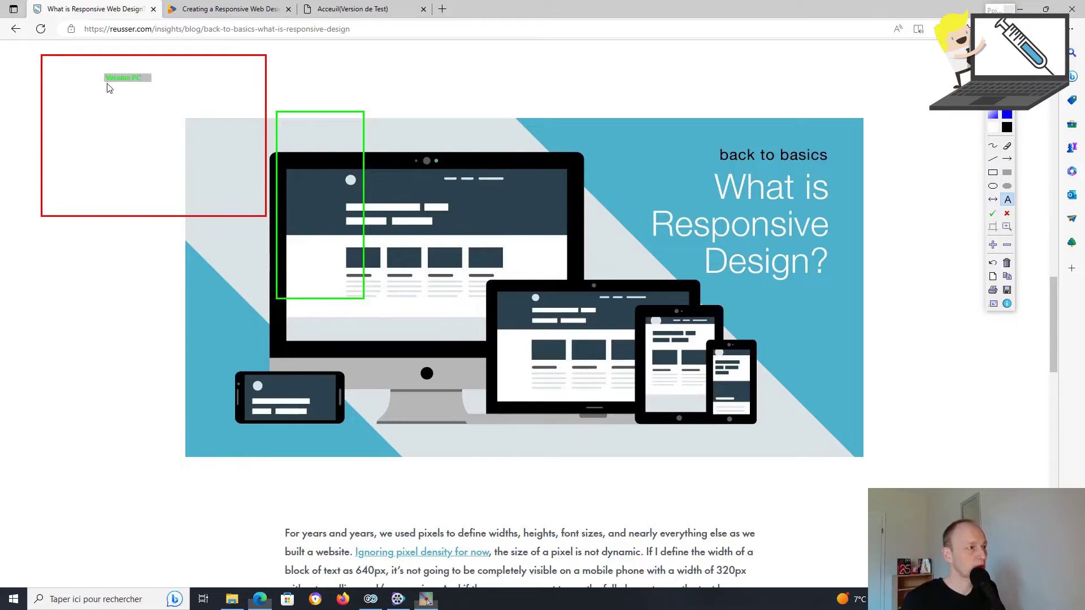
pyautogui.click(170, 105)
pyautogui.click(139, 82)
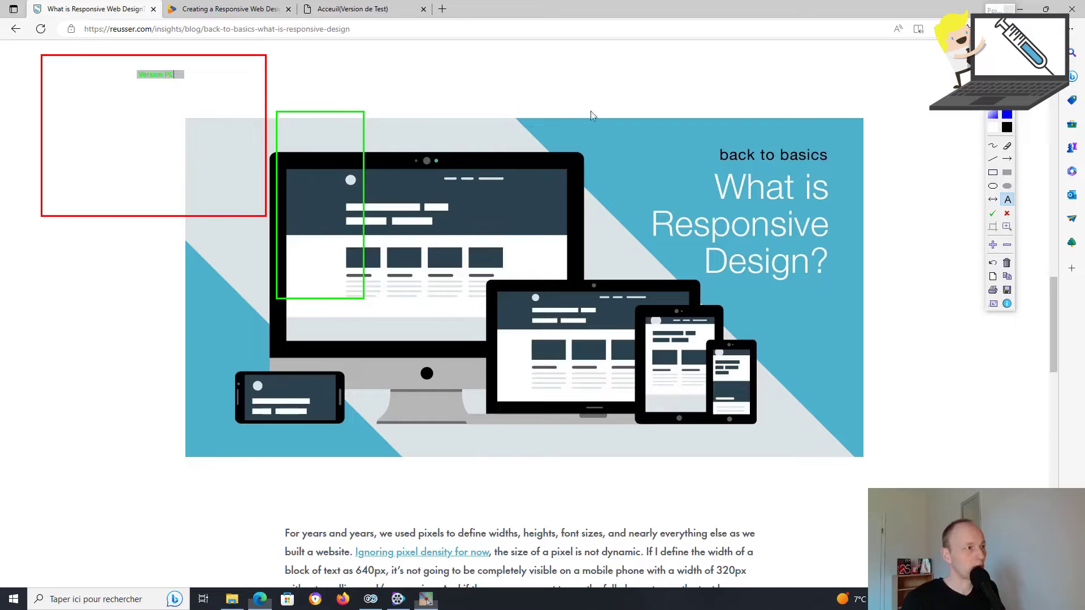
# Add the green text label "Mobile" near the upper edge inside the green rectangle.
pyautogui.click(1007, 202)
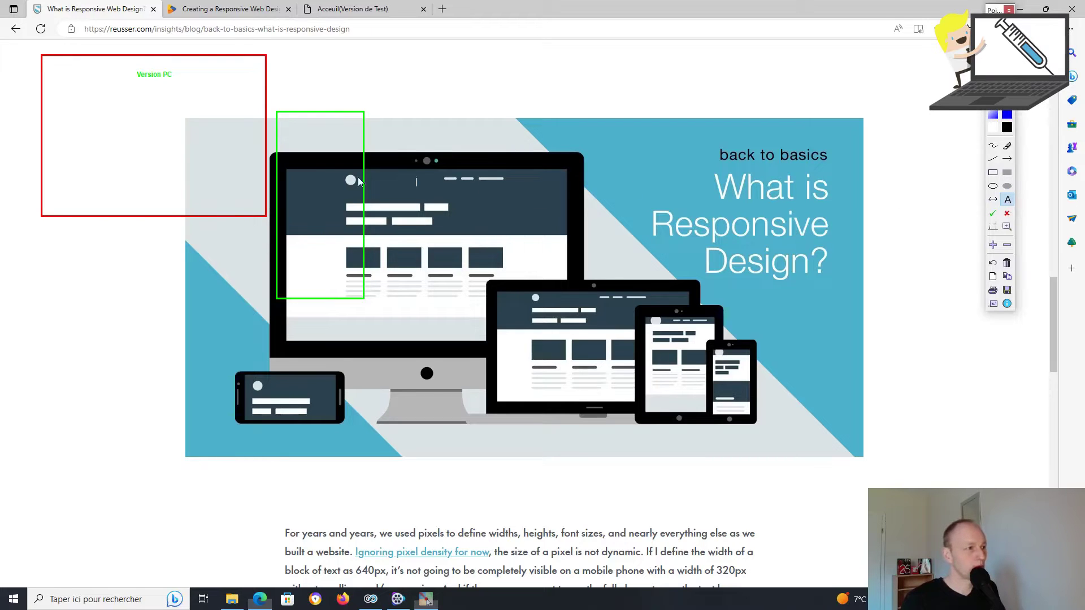
pyautogui.click(301, 122)
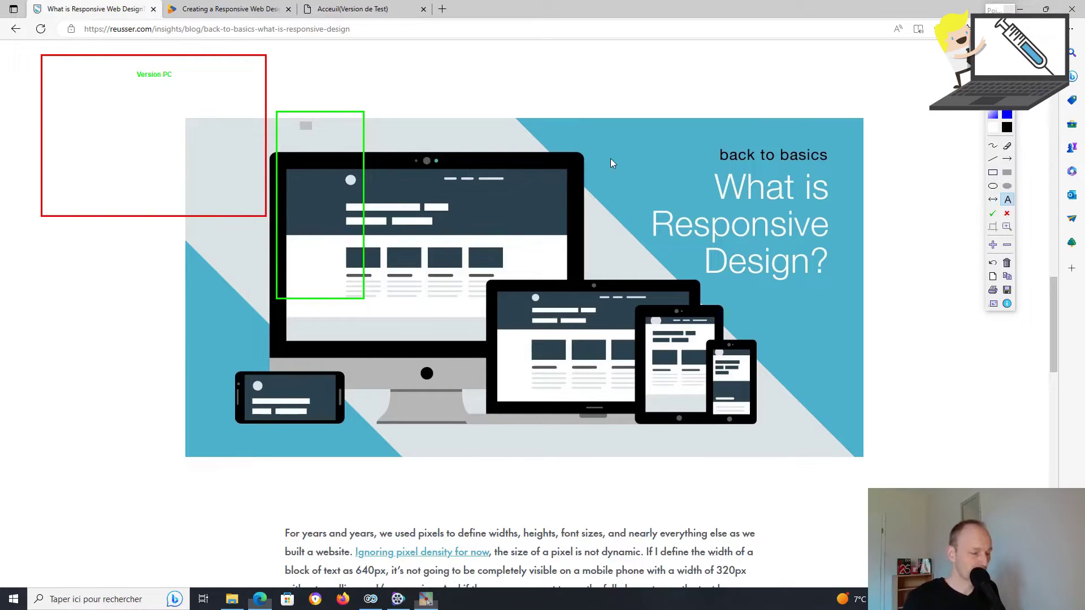
pyautogui.write('Mobile')
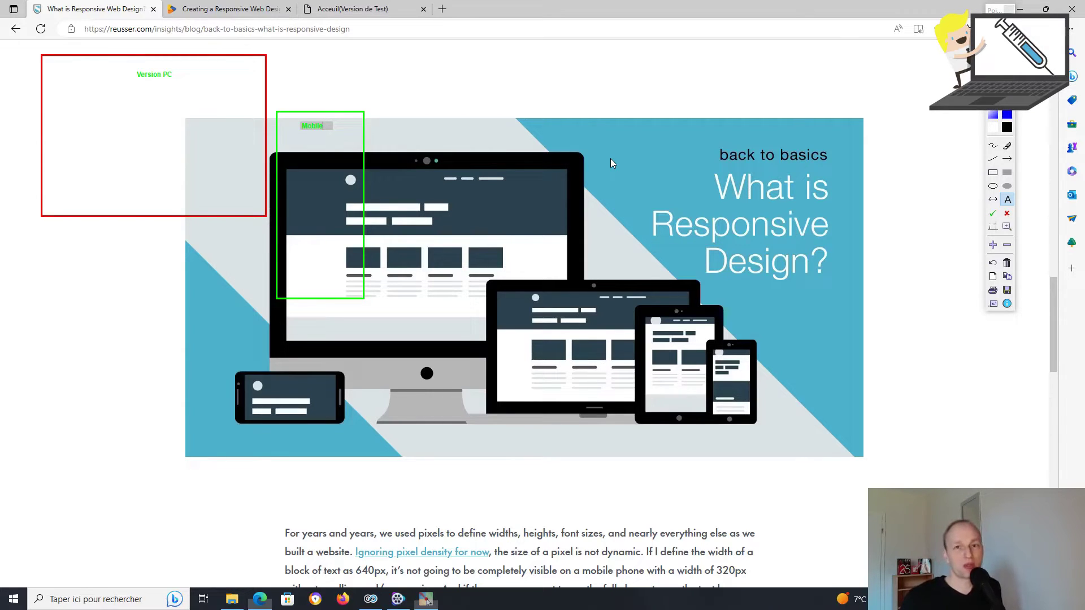
# Add the larger green text "Code!!!" above the Mobile rectangle.
pyautogui.click(1003, 114)
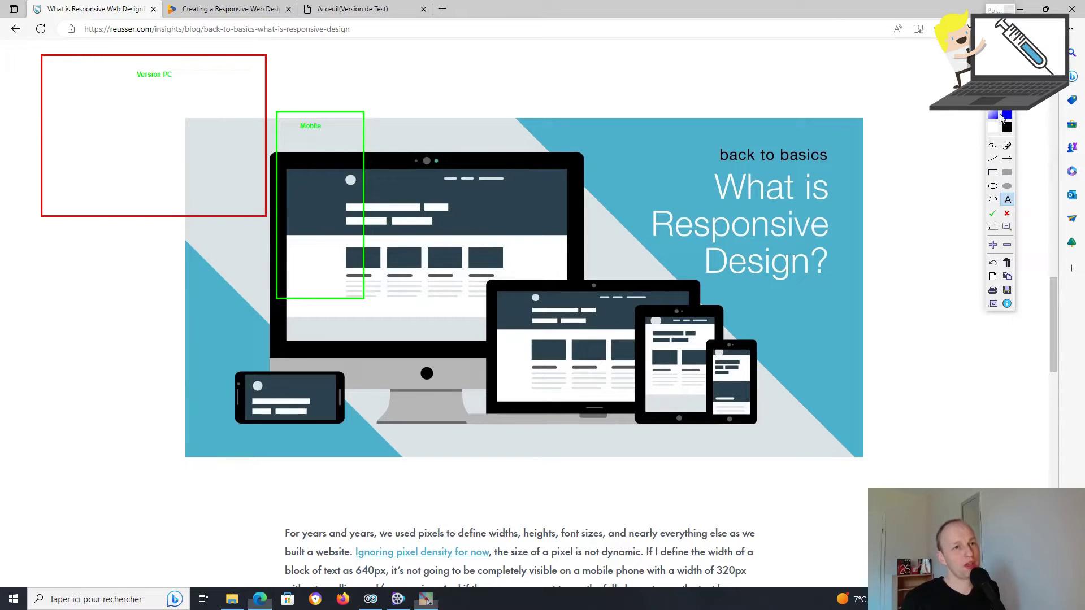
pyautogui.click(1006, 202)
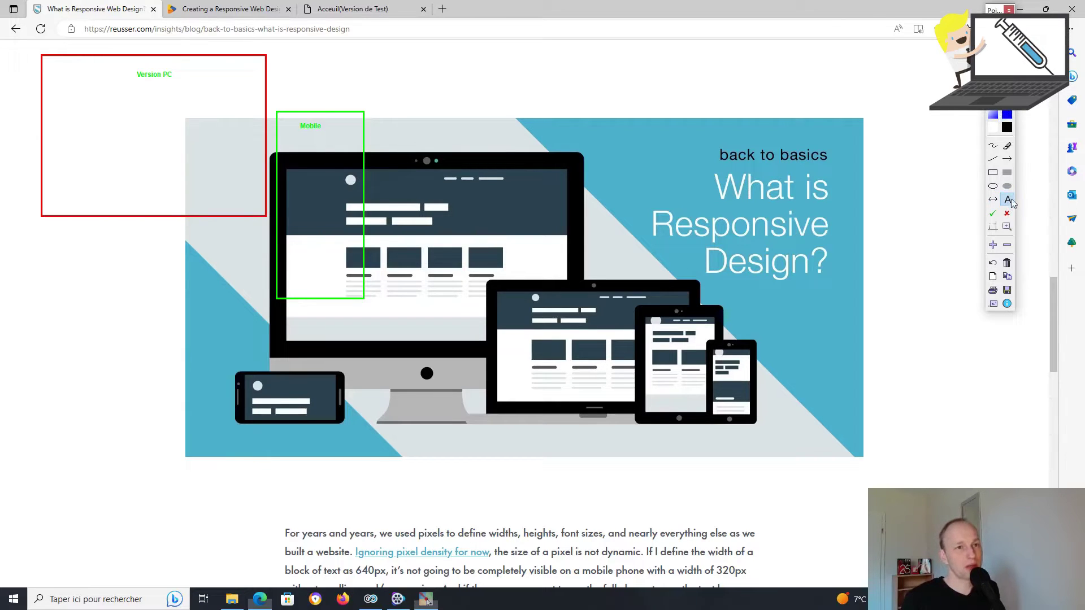
pyautogui.click(309, 72)
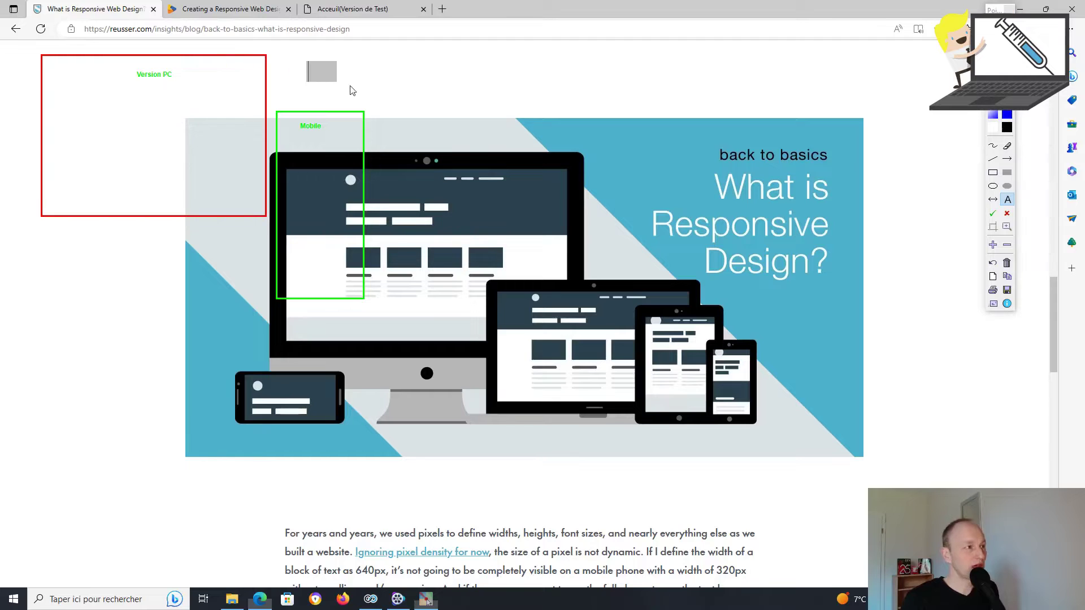
pyautogui.write('Code')
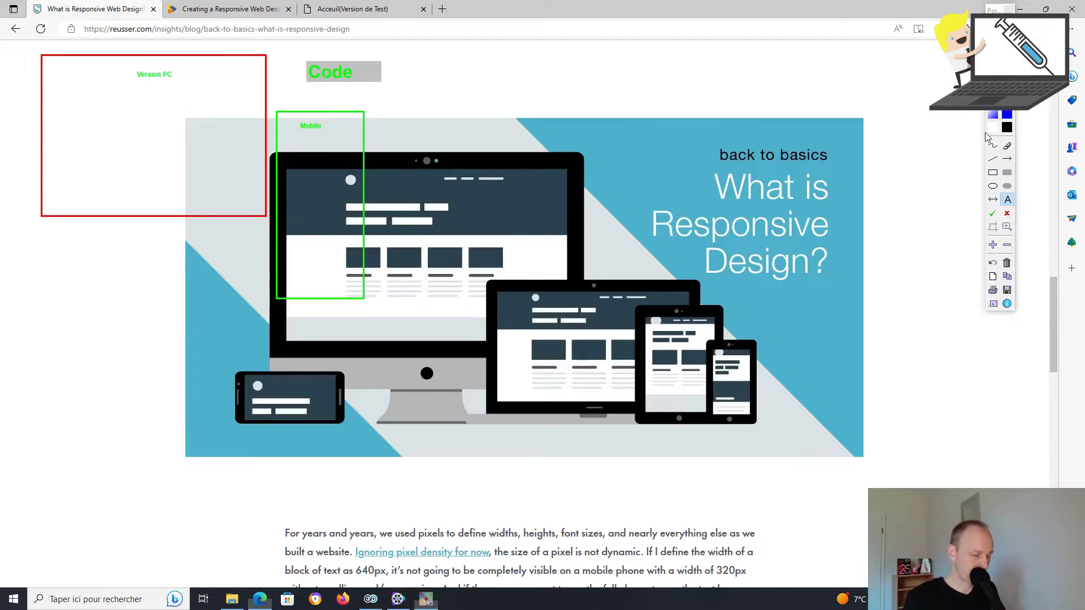
pyautogui.write('!!!')
pyautogui.click(1022, 126)
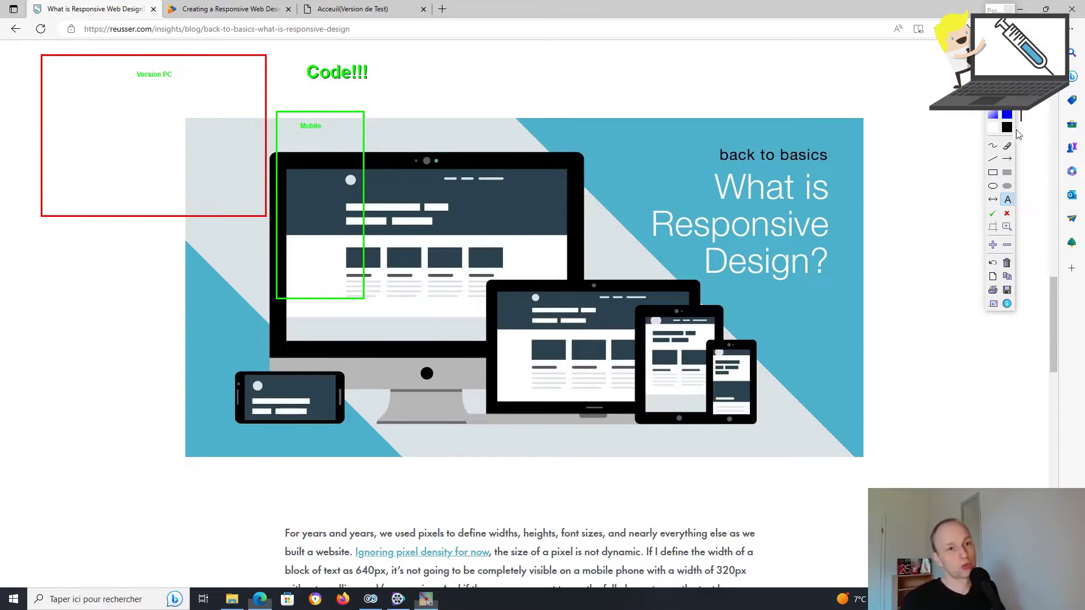
# Draw arrows from the "Code!!!" text to the Version PC rectangle and to the Mobile rectangle.
pyautogui.click(1006, 159)
pyautogui.moveTo(305, 80); pyautogui.dragTo(204, 86)
pyautogui.moveTo(340, 89); pyautogui.dragTo(337, 139)
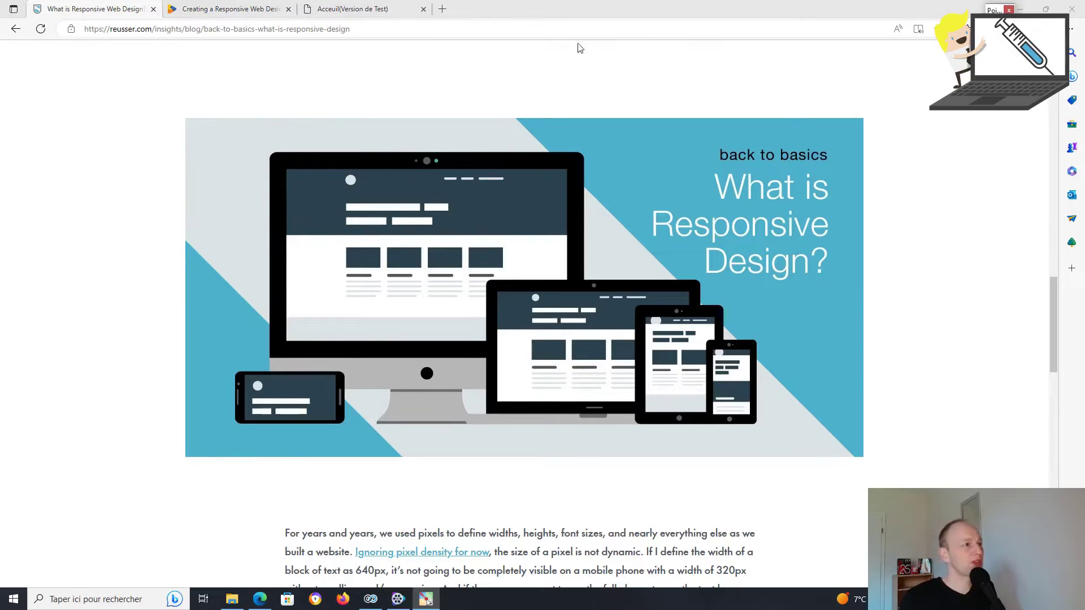
# Examine the WEBDEV help on creating a Responsive Web Design page at 175% zoom, down to the new page type selection.
pyautogui.click(241, 9)
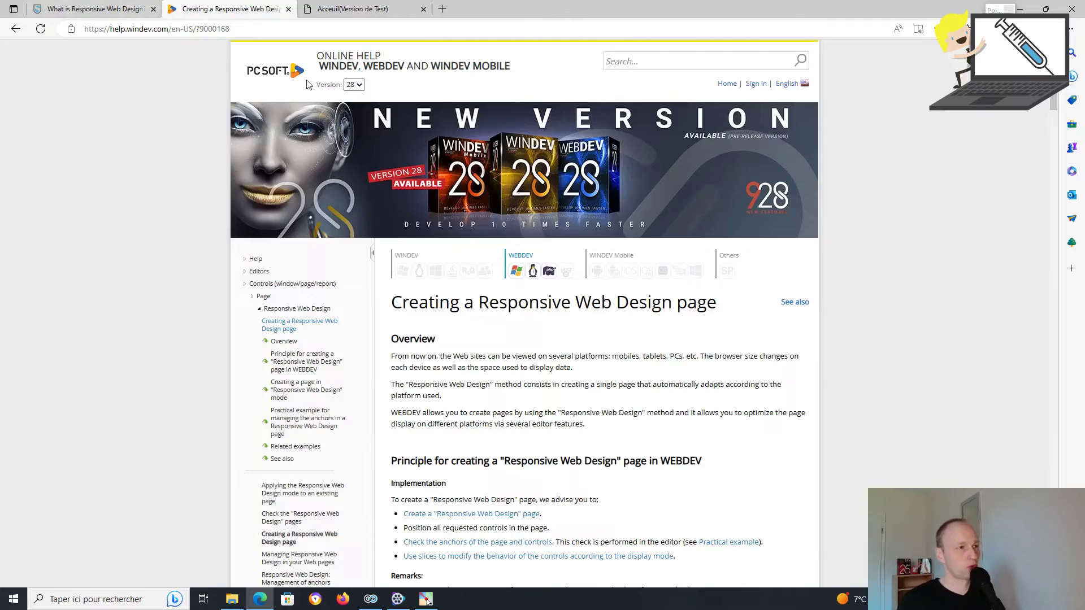
pyautogui.hotkey('ctrl', '+')
pyautogui.hotkey('ctrl', '+')
pyautogui.hotkey('ctrl', '+')
pyautogui.hotkey('ctrl', '+')
pyautogui.hotkey('ctrl', '+')
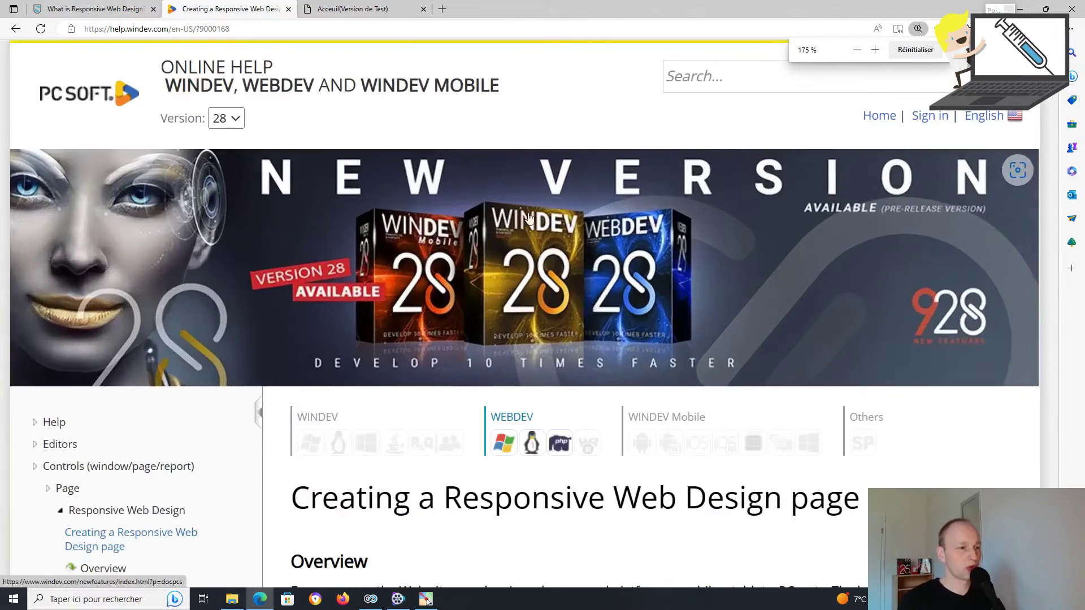
pyautogui.scroll(-5, 508, 204)
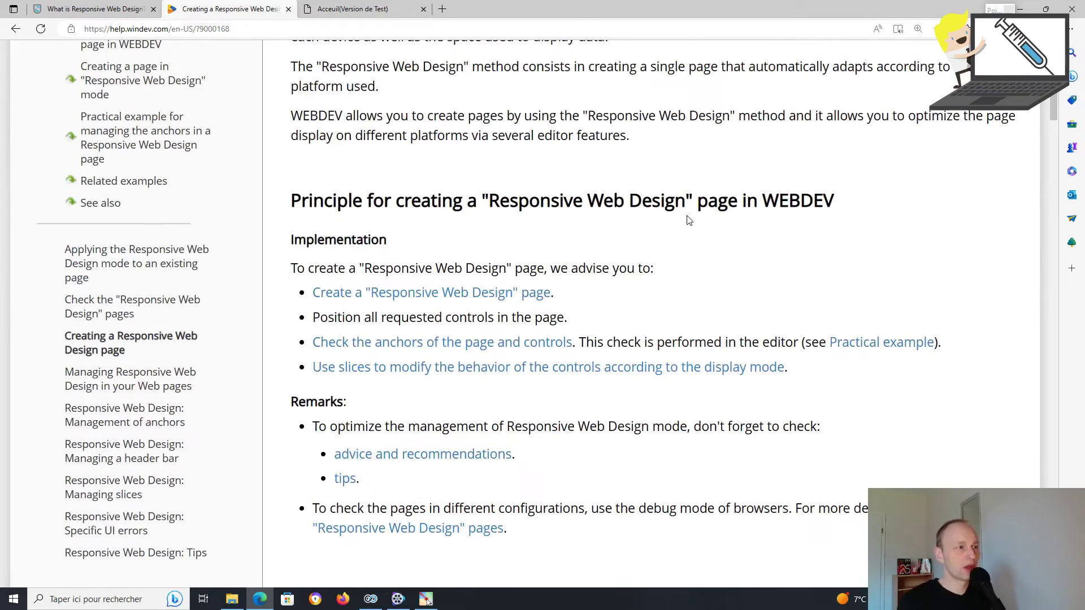
pyautogui.scroll(2, 699, 225)
pyautogui.scroll(-10, 702, 226)
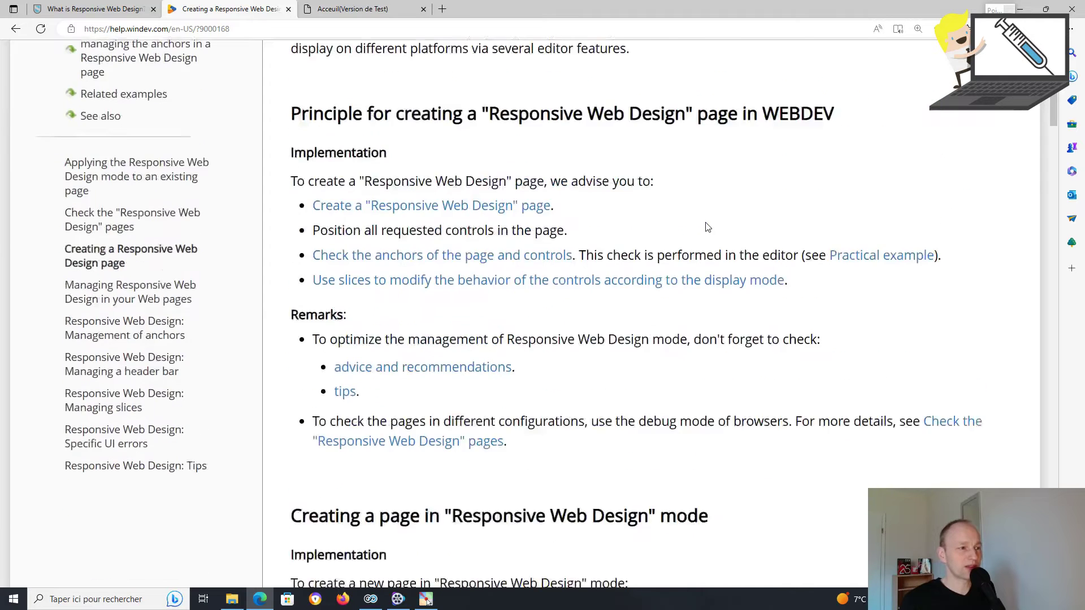
pyautogui.scroll(-1, 713, 220)
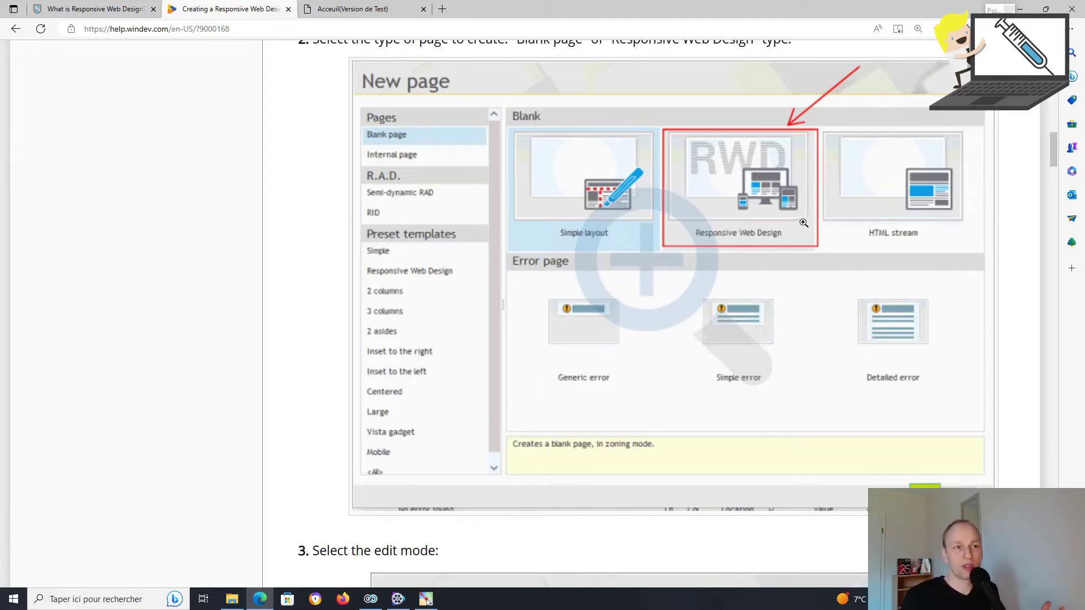
# Examine the help on the RWD edit modes and the different editor elements, enlarging the editor screenshot.
pyautogui.scroll(-8, 740, 232)
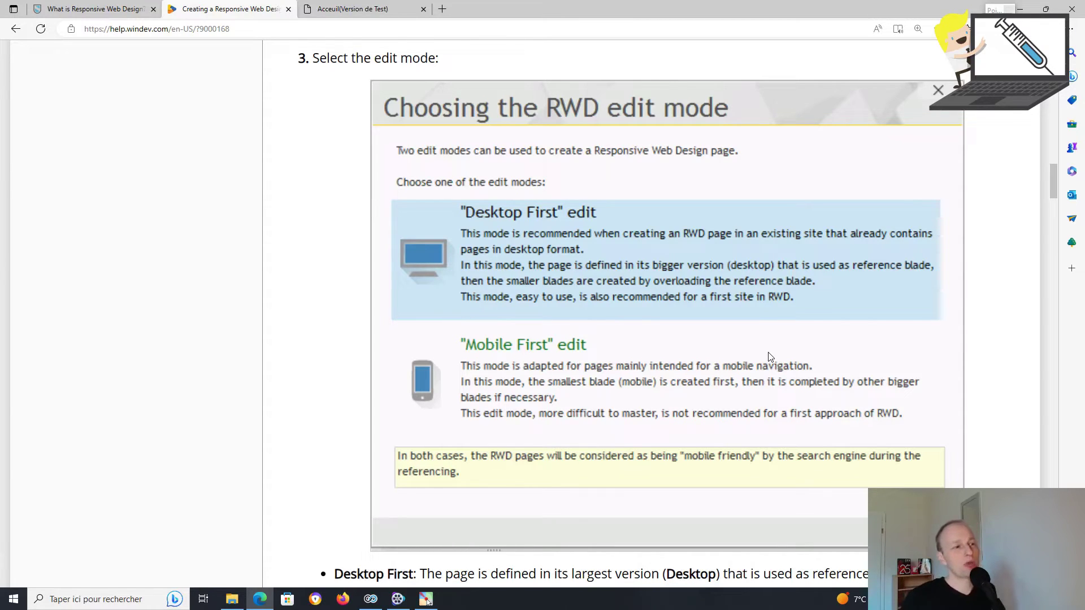
pyautogui.scroll(-10, 769, 358)
pyautogui.scroll(-10, 777, 353)
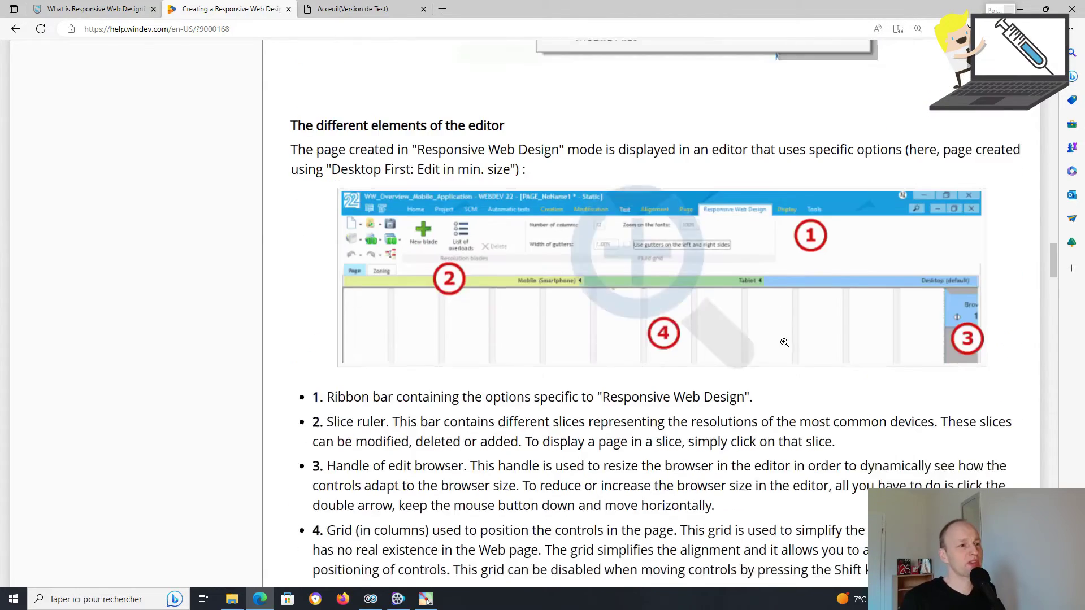
pyautogui.click(651, 237)
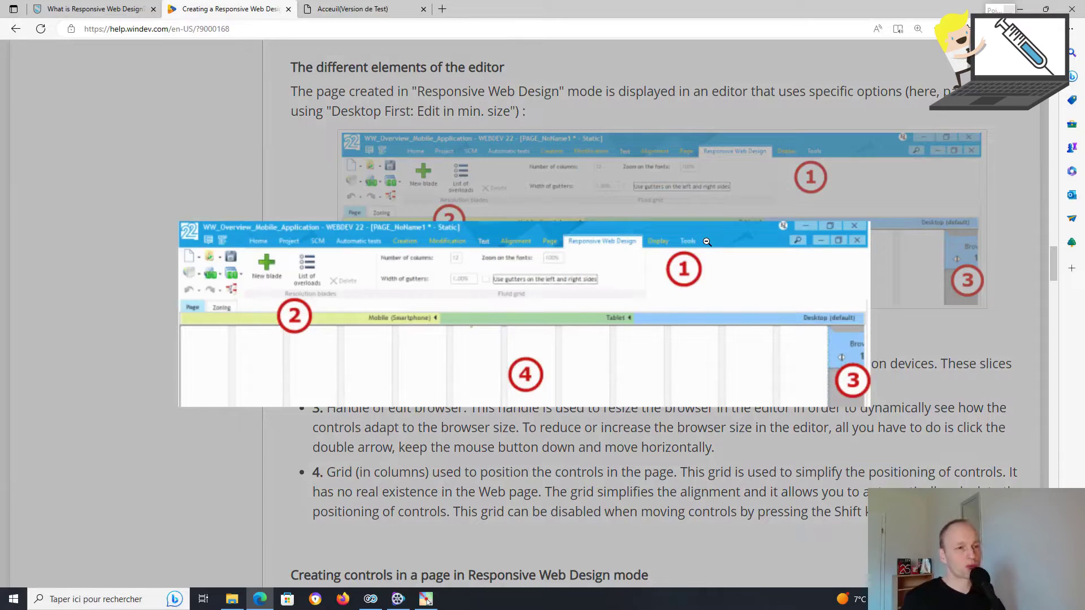
# Draw green rectangles around the Desktop (default) and Tablet labels on the slice ruler of the enlarged screenshot.
pyautogui.click(999, 27)
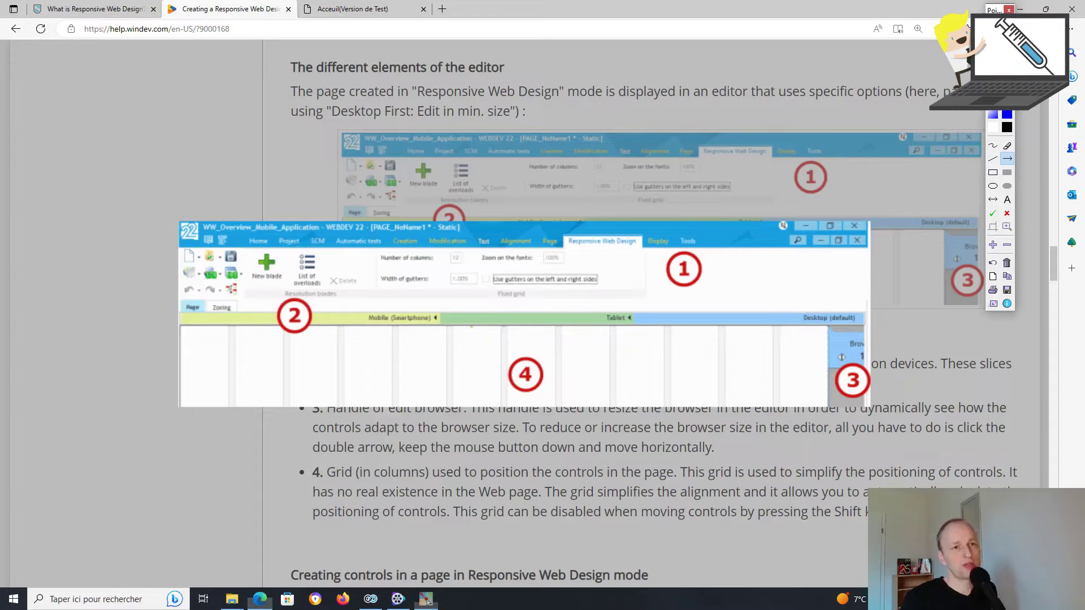
pyautogui.click(993, 172)
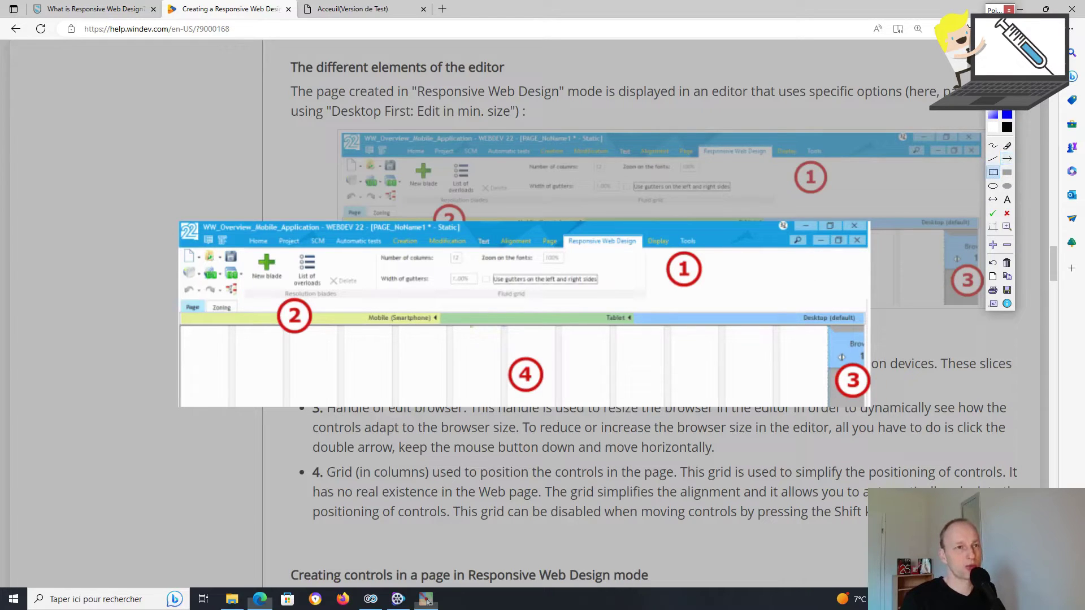
pyautogui.moveTo(776, 301); pyautogui.dragTo(876, 346)
pyautogui.moveTo(577, 300); pyautogui.dragTo(664, 337)
# Draw green arrows pointing to the Tablet and Mobile (Smartphone) slice markers on the ruler.
pyautogui.click(1006, 159)
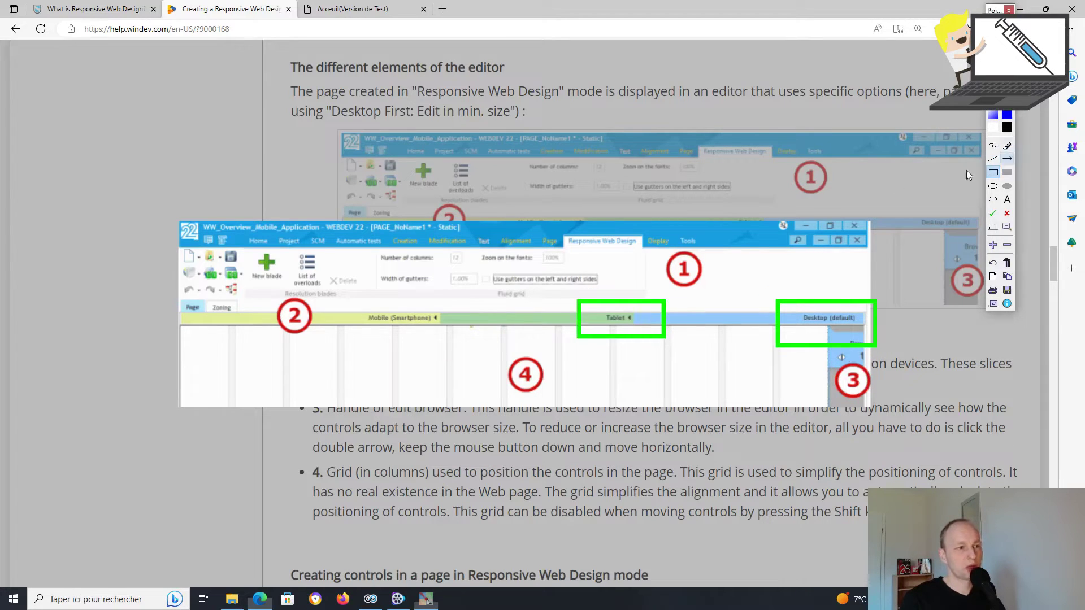
pyautogui.moveTo(645, 263); pyautogui.dragTo(631, 317)
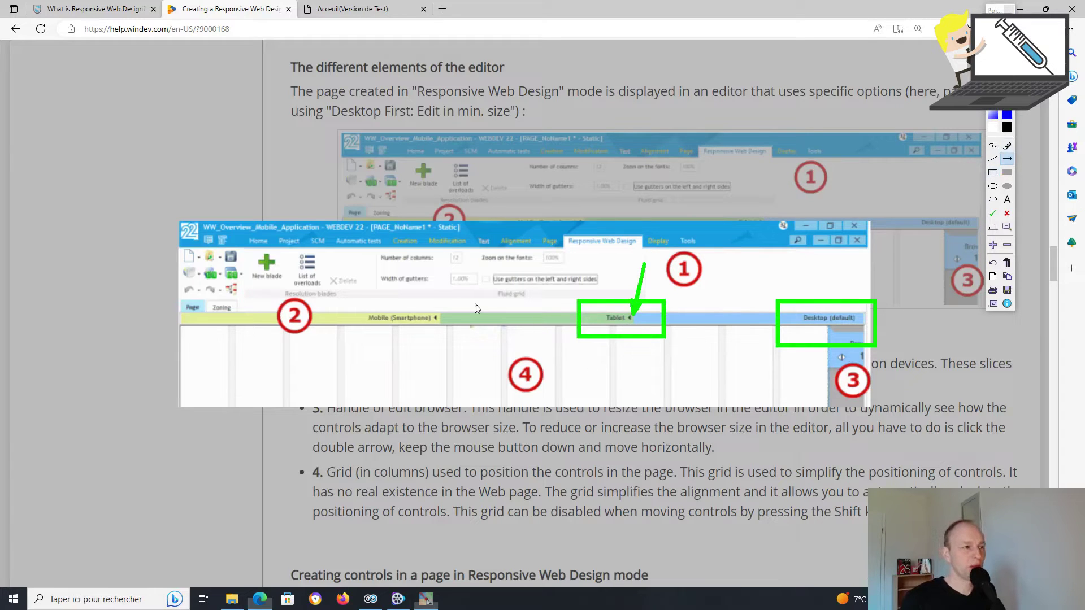
pyautogui.moveTo(472, 261); pyautogui.dragTo(439, 319)
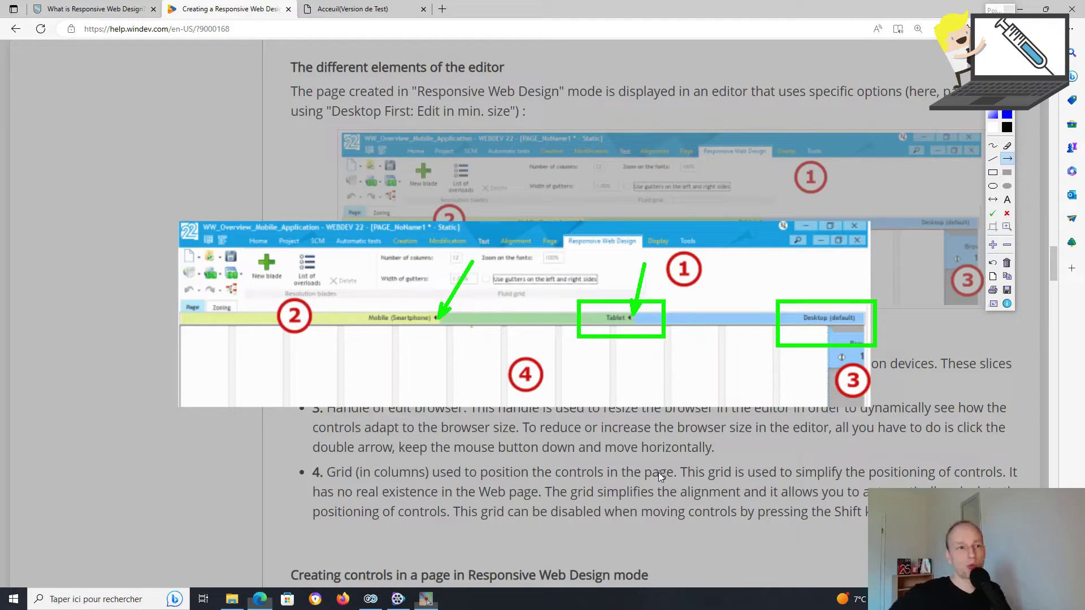
# Mark the width of the grid column beside number 4 with a double-headed arrow, and close the annotations and enlarged image.
pyautogui.click(993, 200)
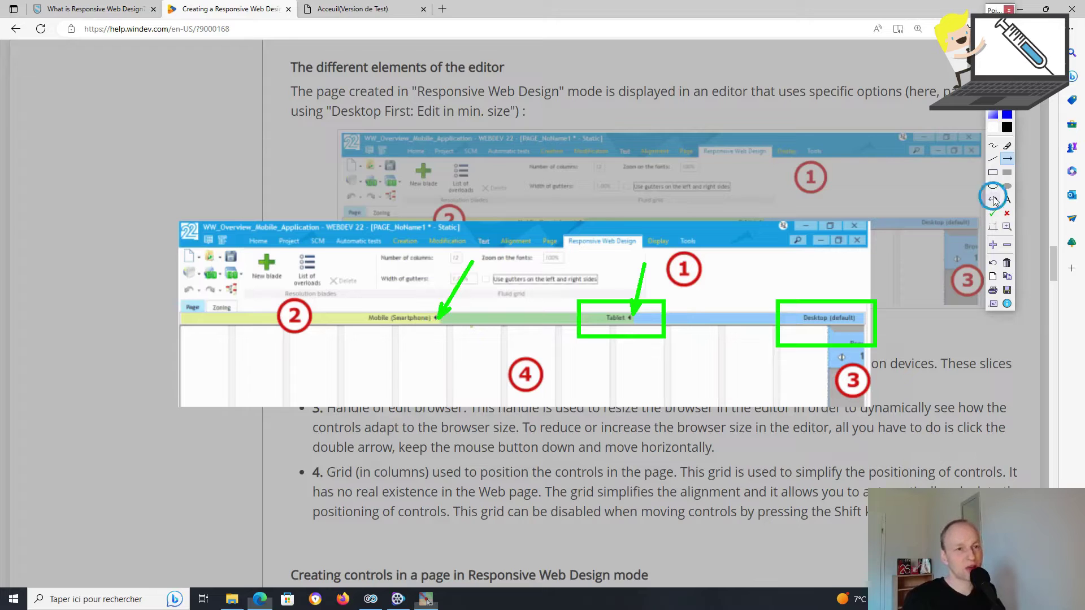
pyautogui.moveTo(456, 378); pyautogui.dragTo(500, 377)
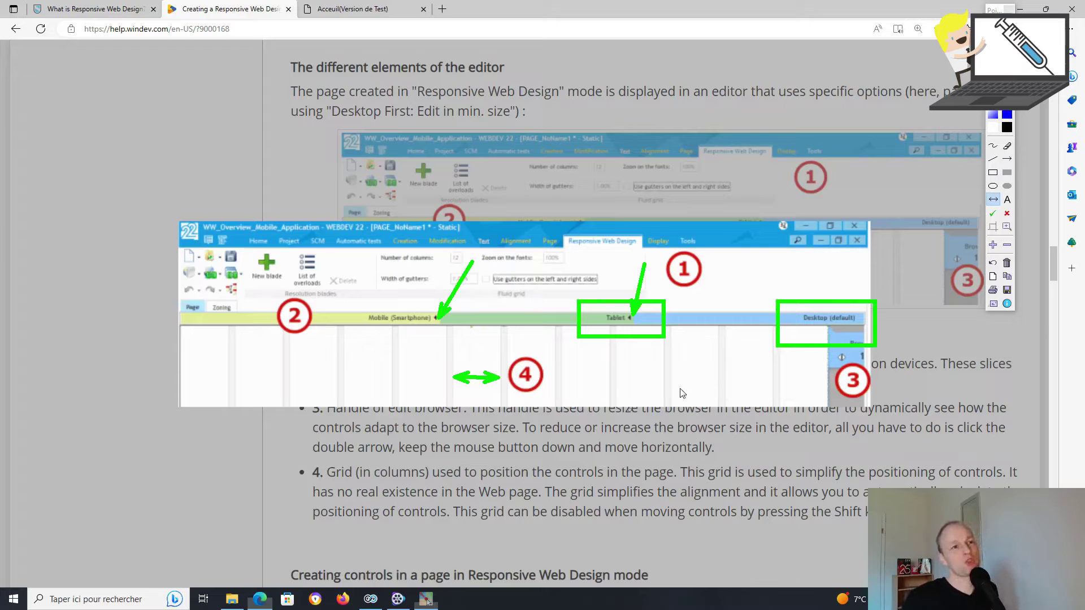
pyautogui.click(427, 600)
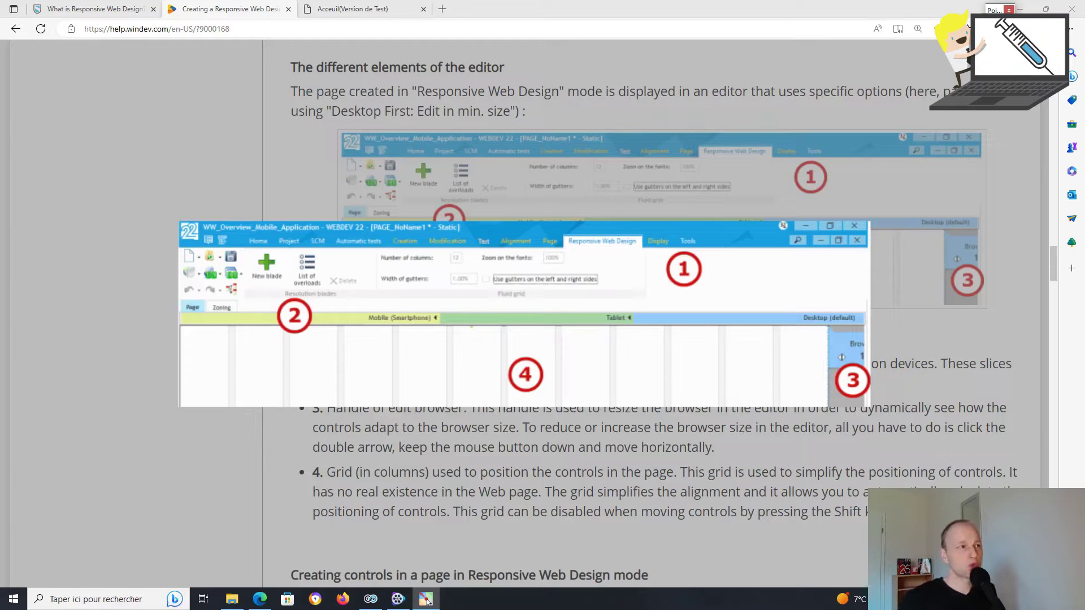
pyautogui.click(432, 45)
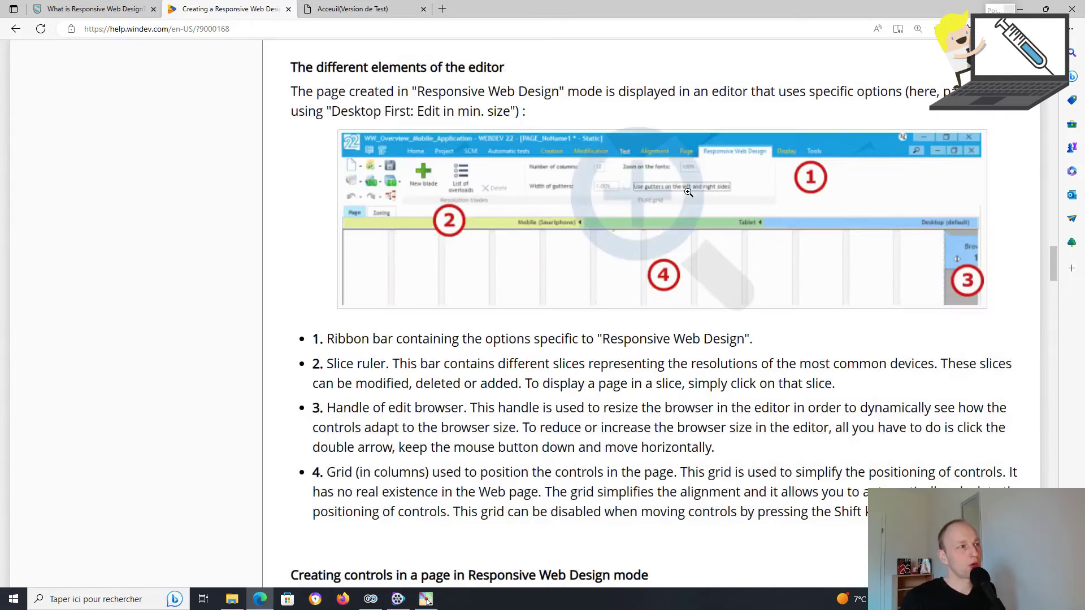
# Switch to WEBDEV and lower the debugger pane to uncover more of the open page.
pyautogui.click(1020, 9)
pyautogui.click(371, 600)
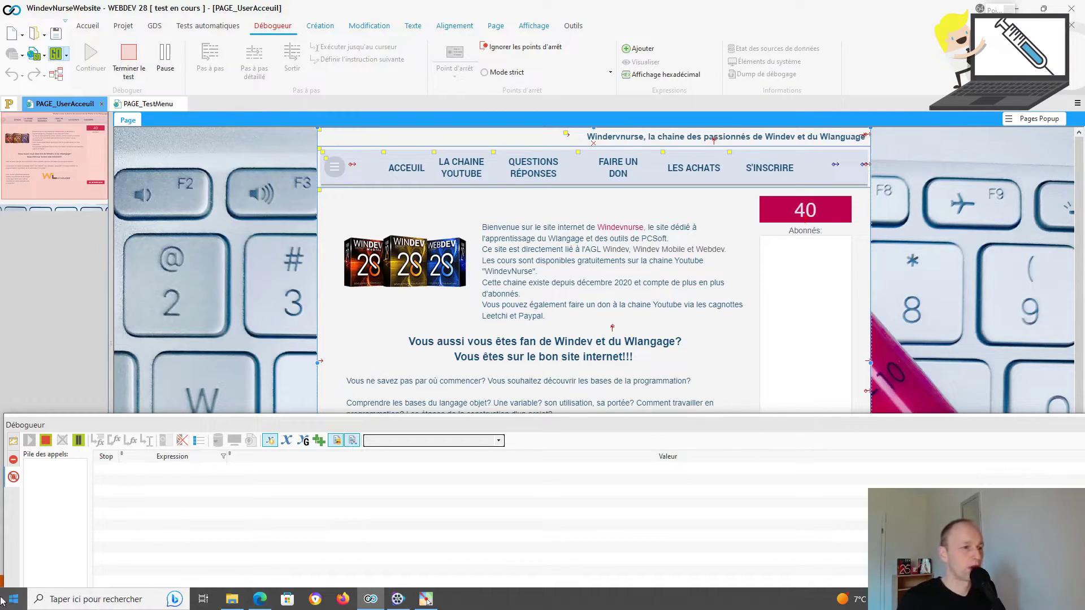
pyautogui.moveTo(472, 426); pyautogui.dragTo(496, 567)
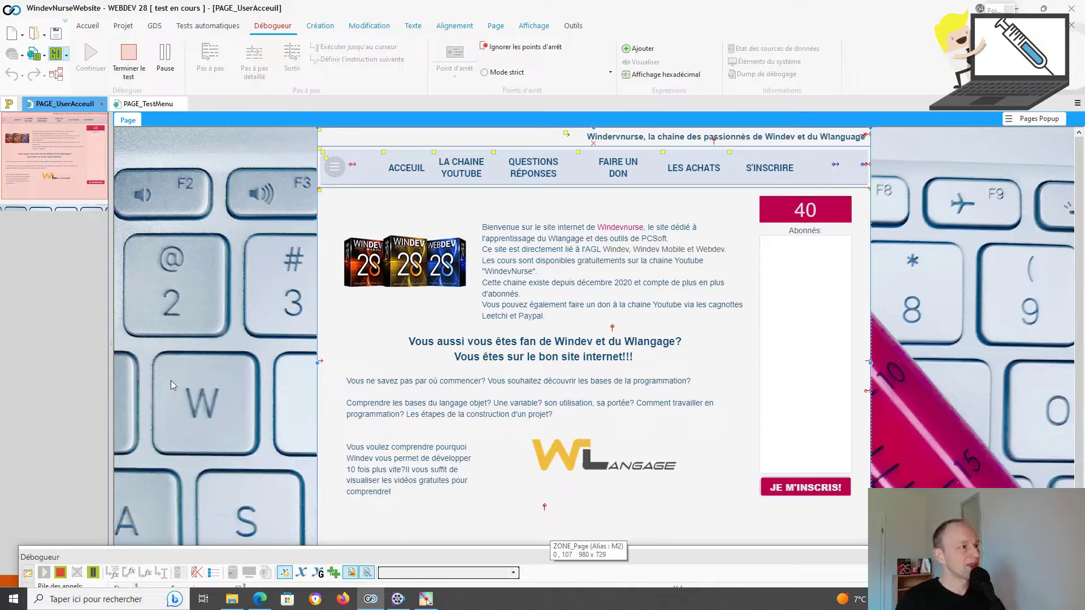
# Open the page template PAGEMOD_WindevNurseBasique from the project dashboard.
pyautogui.click(10, 105)
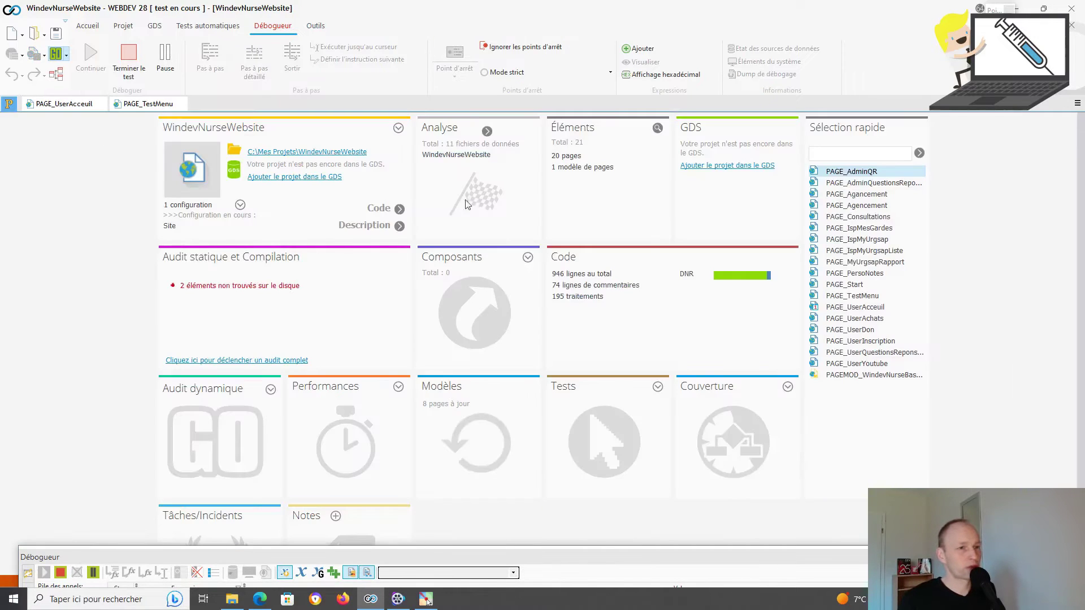
pyautogui.click(844, 375)
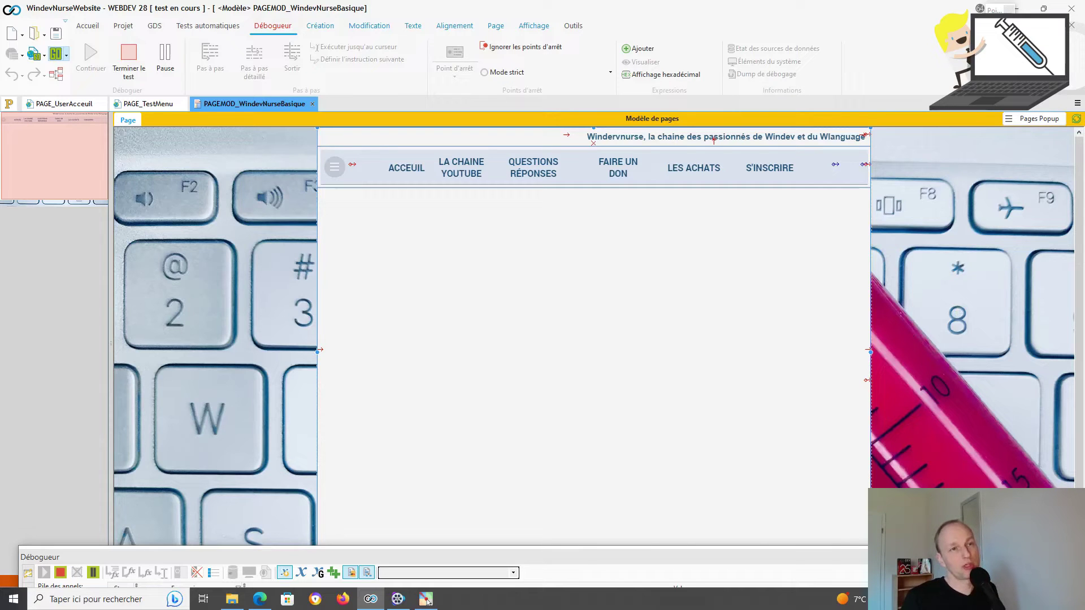
# Outline the template's slogan strip above the menu with a green rectangle, and dismiss the annotations.
pyautogui.click(426, 599)
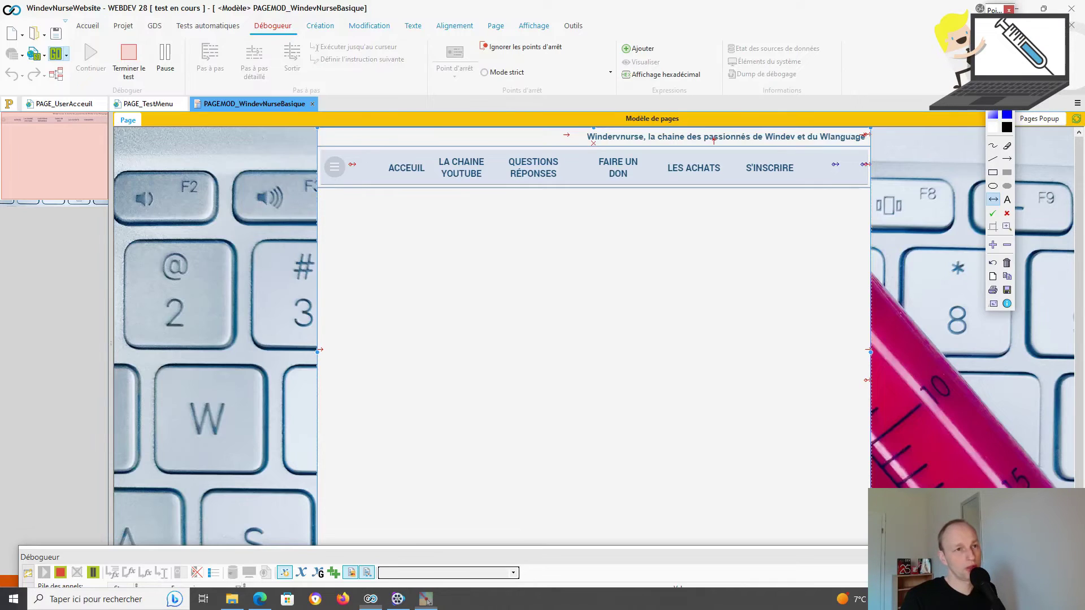
pyautogui.click(295, 135)
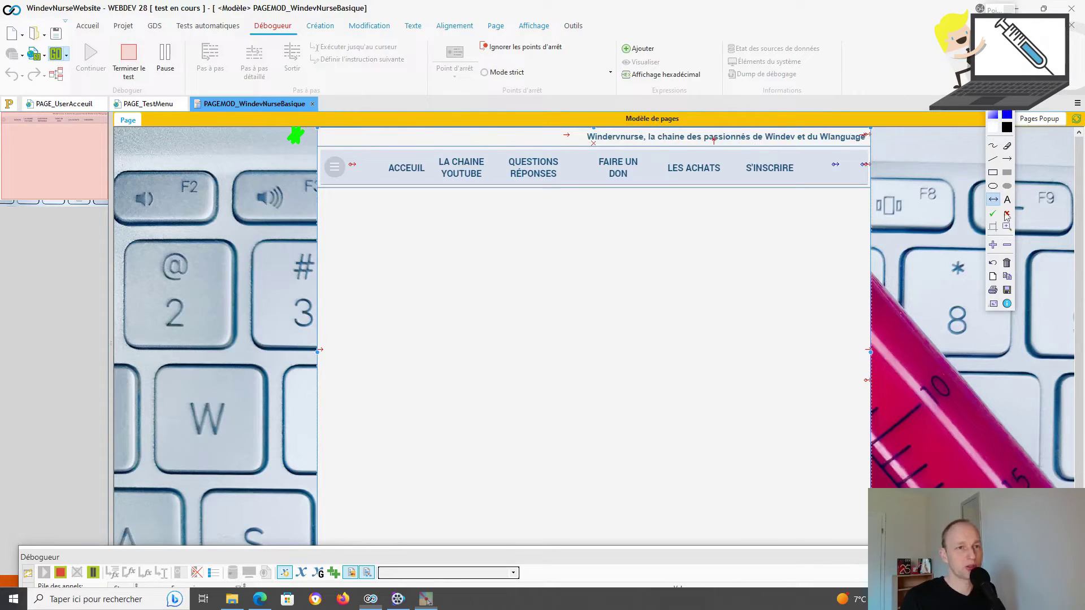
pyautogui.click(992, 173)
pyautogui.moveTo(311, 122); pyautogui.dragTo(880, 150)
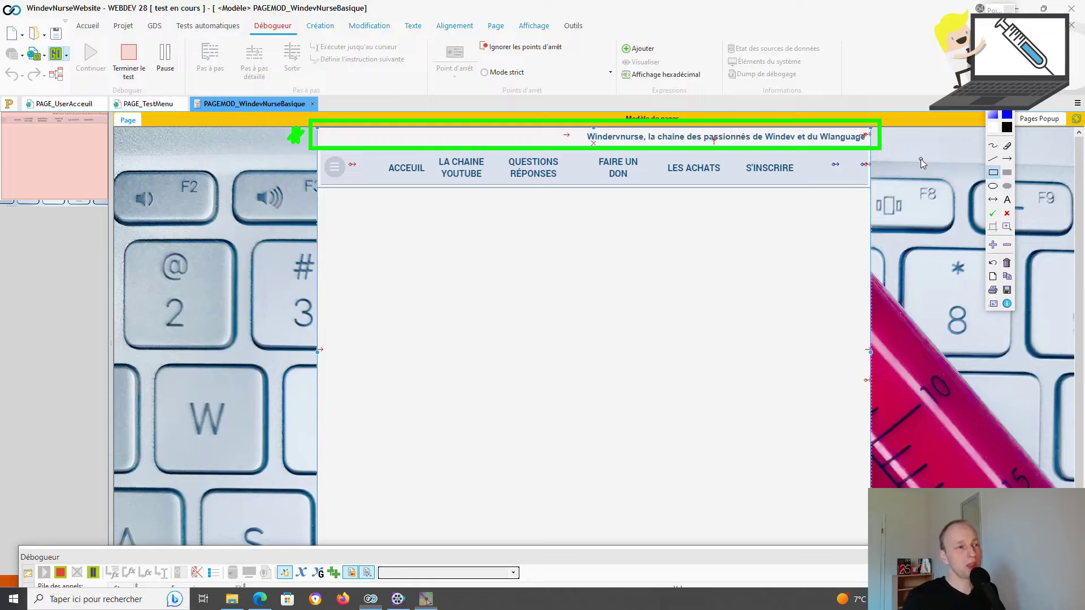
pyautogui.click(427, 601)
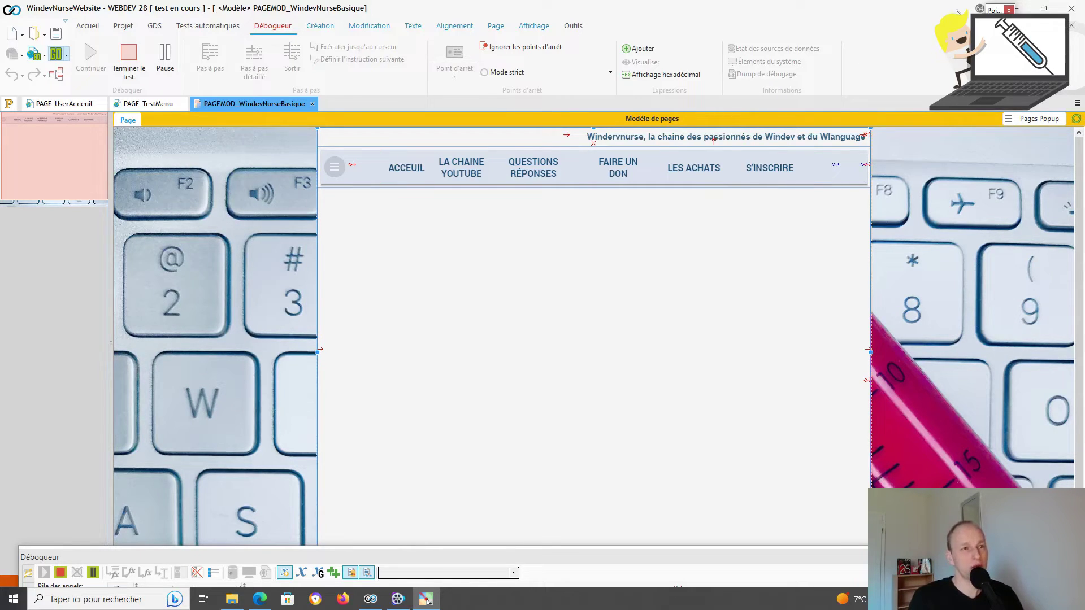
# Outline the template's navigation bar with a green rectangle, and dismiss the annotation.
pyautogui.click(426, 600)
pyautogui.moveTo(304, 143); pyautogui.dragTo(891, 192)
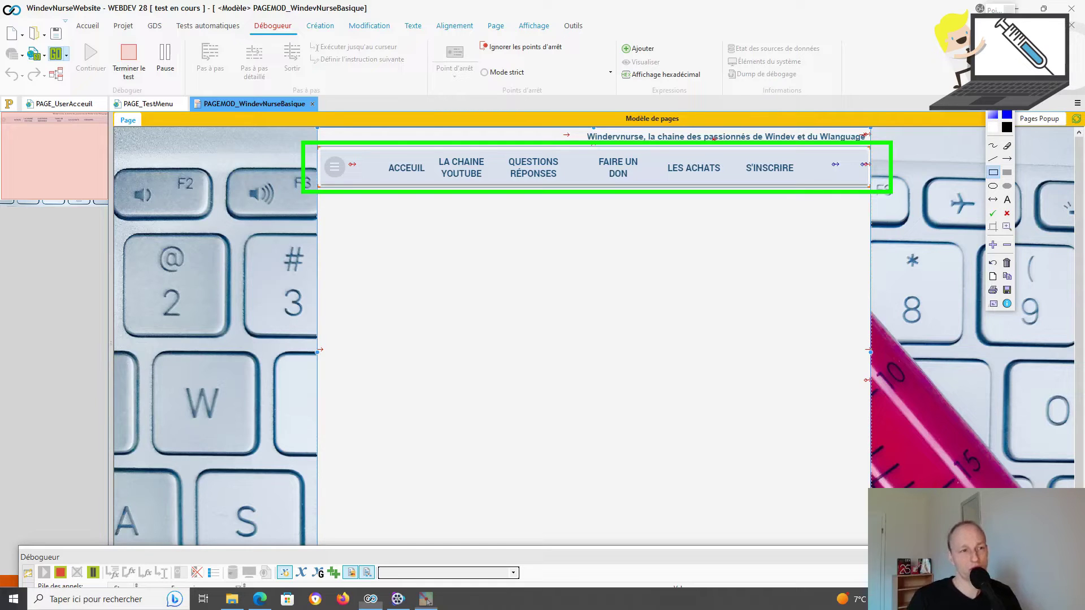
pyautogui.click(1000, 27)
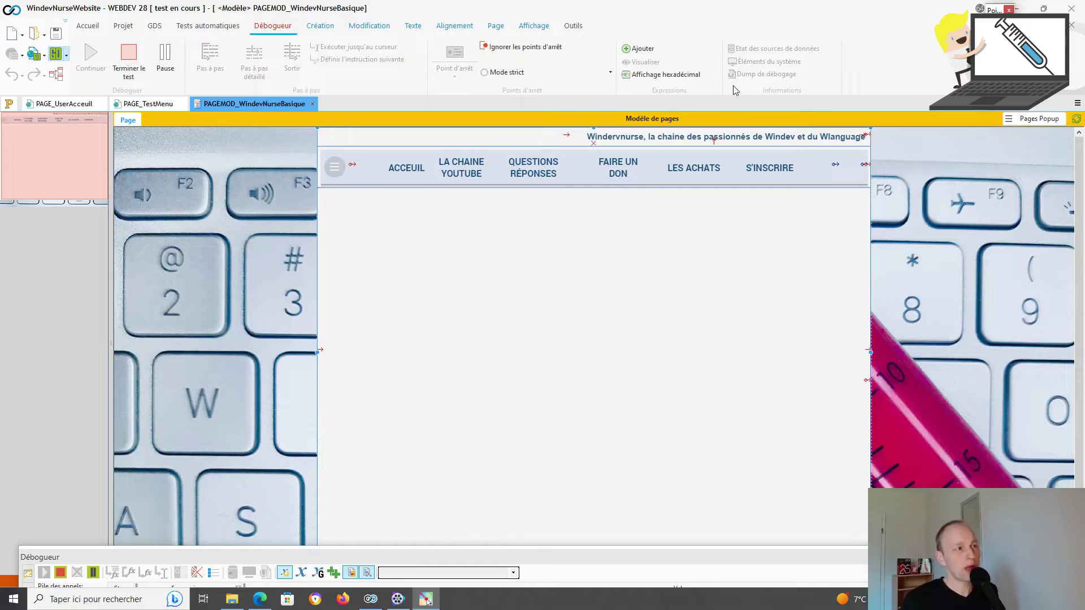
# Run a test of the page template in the browser, stopping the test already in progress.
pyautogui.click(52, 38)
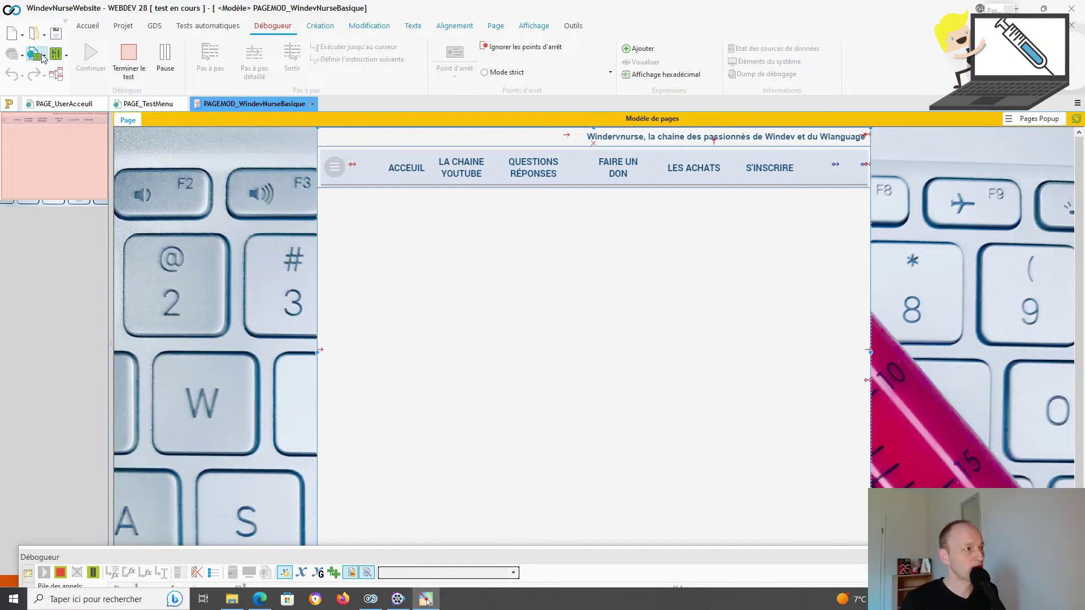
pyautogui.click(35, 55)
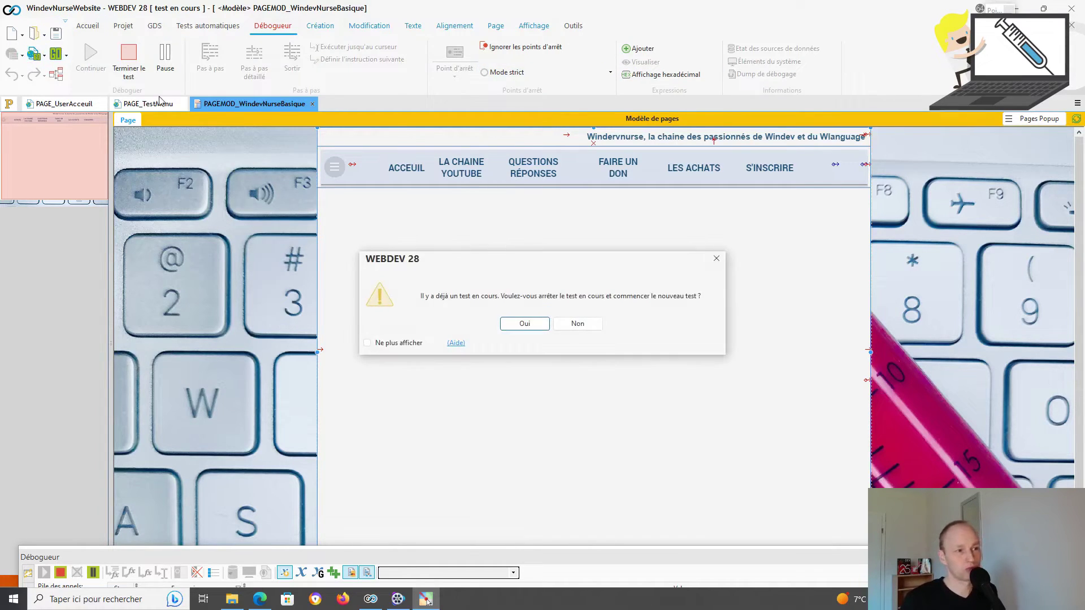
pyautogui.click(524, 324)
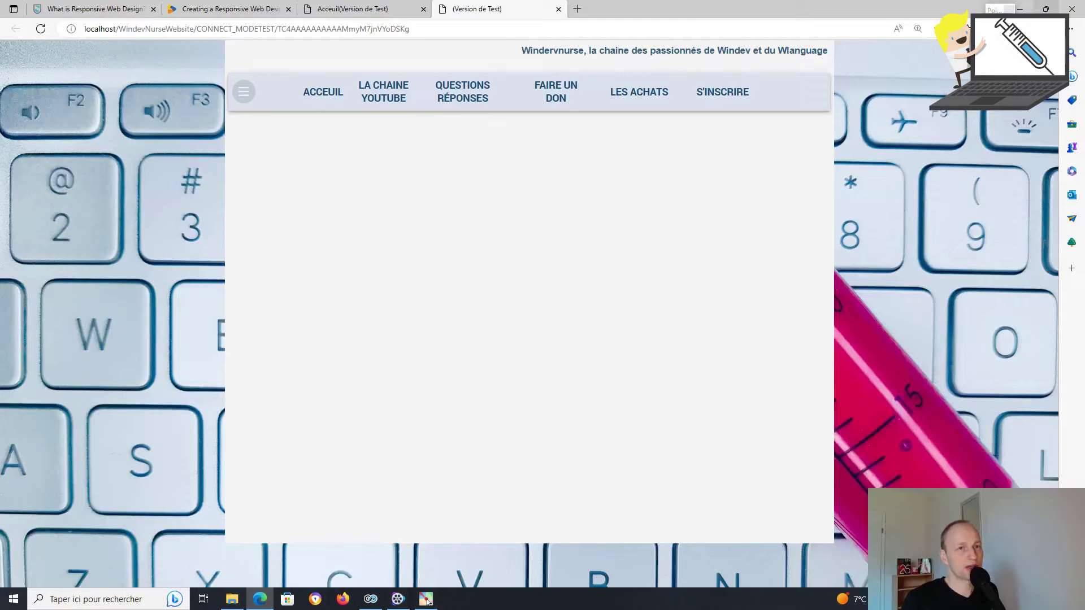
# Narrow the browser window to check how the tested navigation bar adapts, and close the browser.
pyautogui.click(1046, 9)
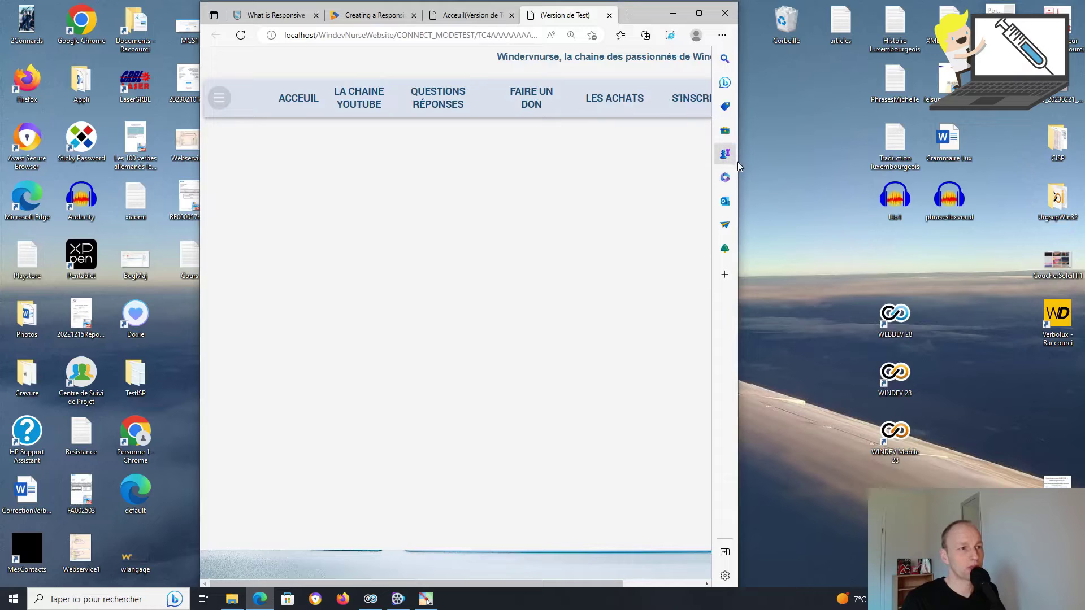
pyautogui.click(725, 153)
pyautogui.moveTo(738, 155); pyautogui.dragTo(429, 144)
pyautogui.click(800, 66)
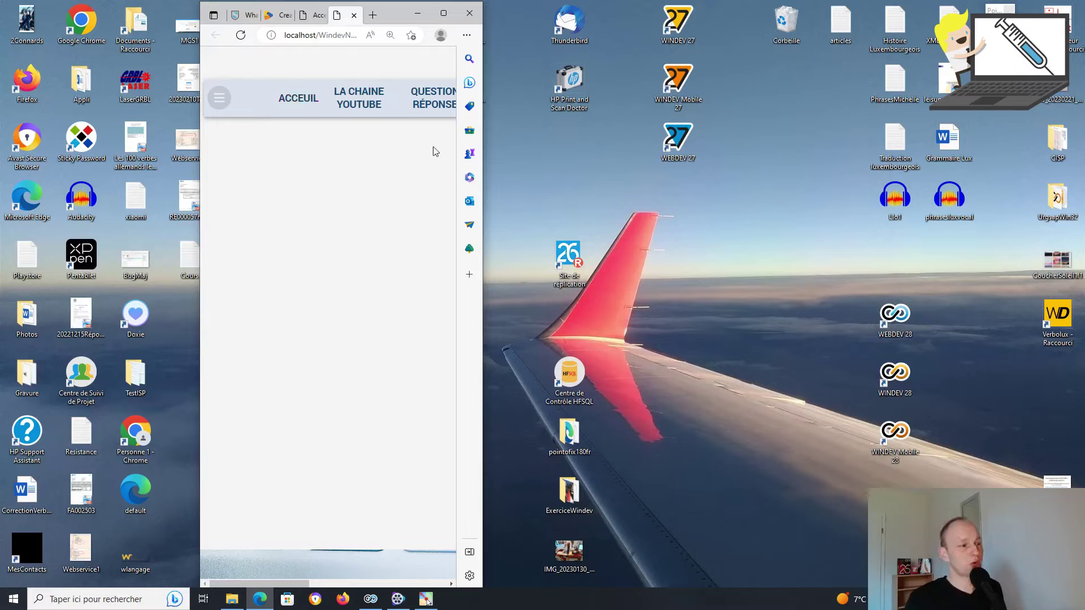
pyautogui.click(359, 584)
pyautogui.moveTo(359, 590); pyautogui.dragTo(159, 565)
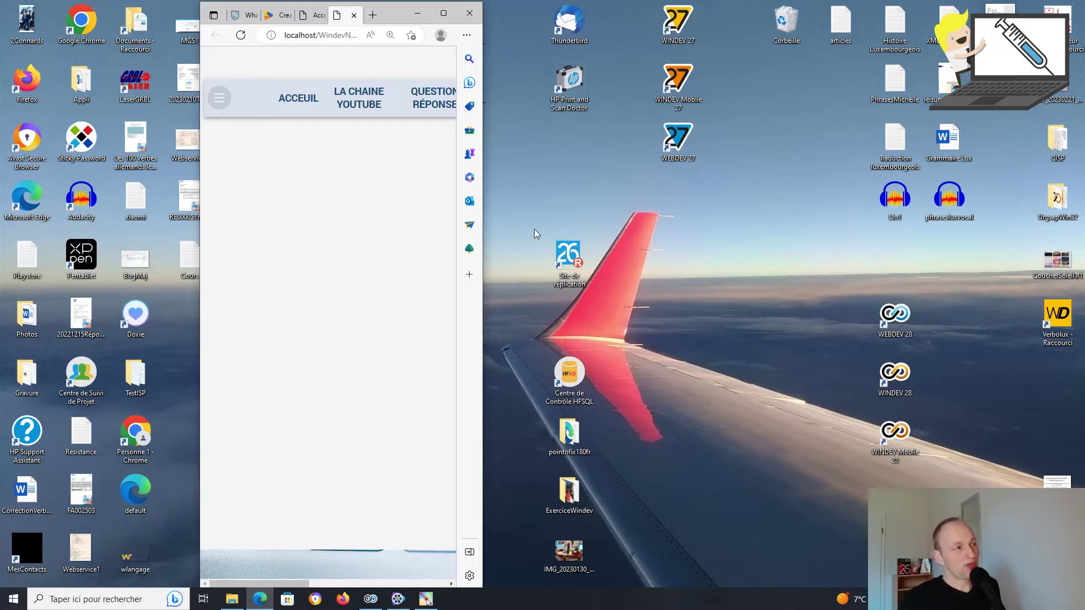
pyautogui.click(469, 13)
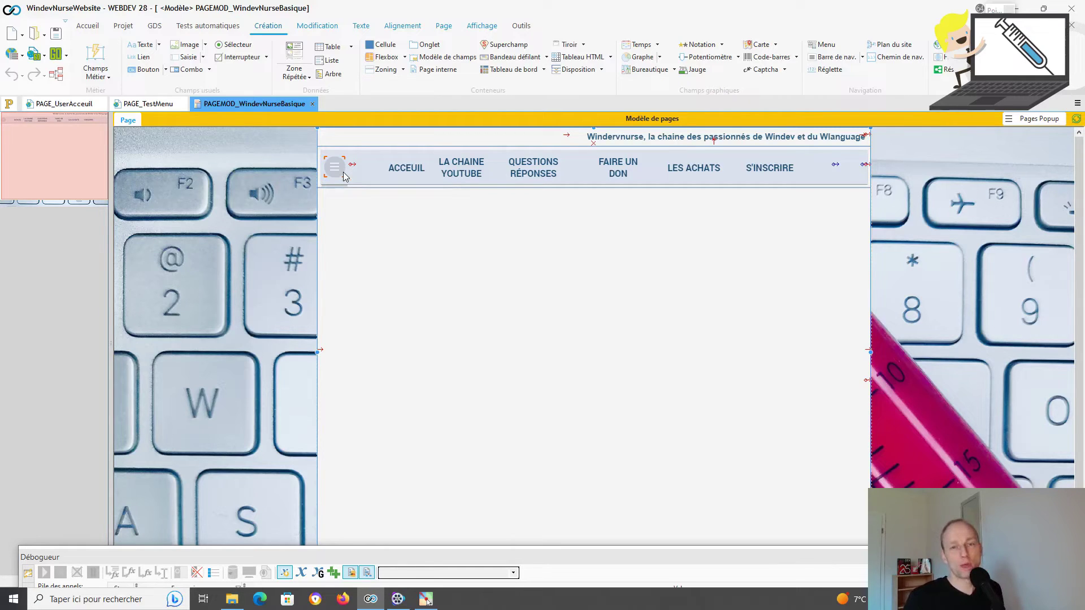
# Add a navigation bar across the upper part of the PAGE_TestMenu page.
pyautogui.click(137, 105)
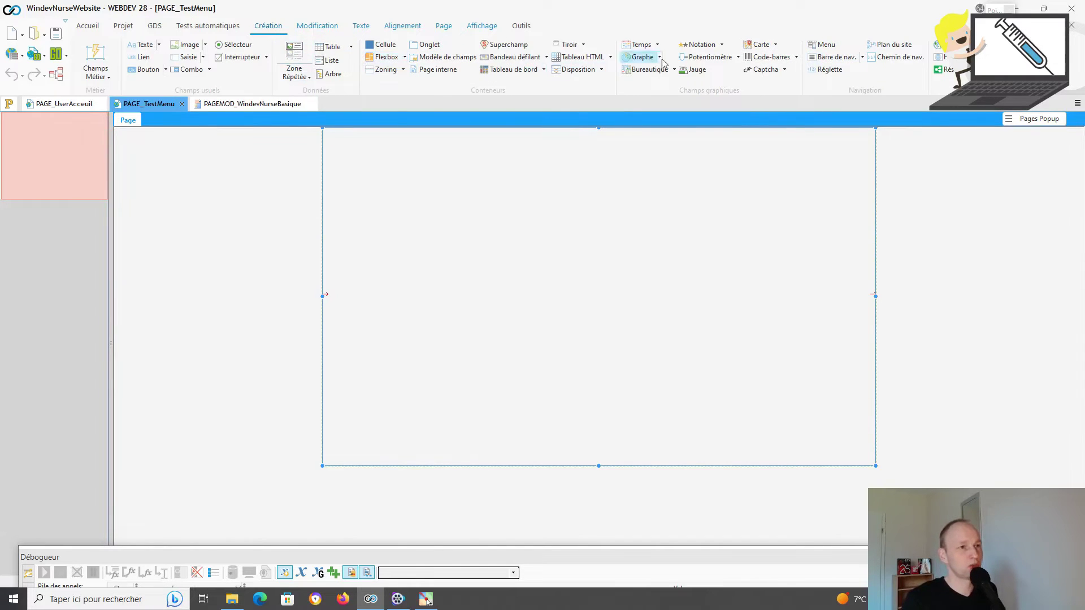
pyautogui.click(826, 59)
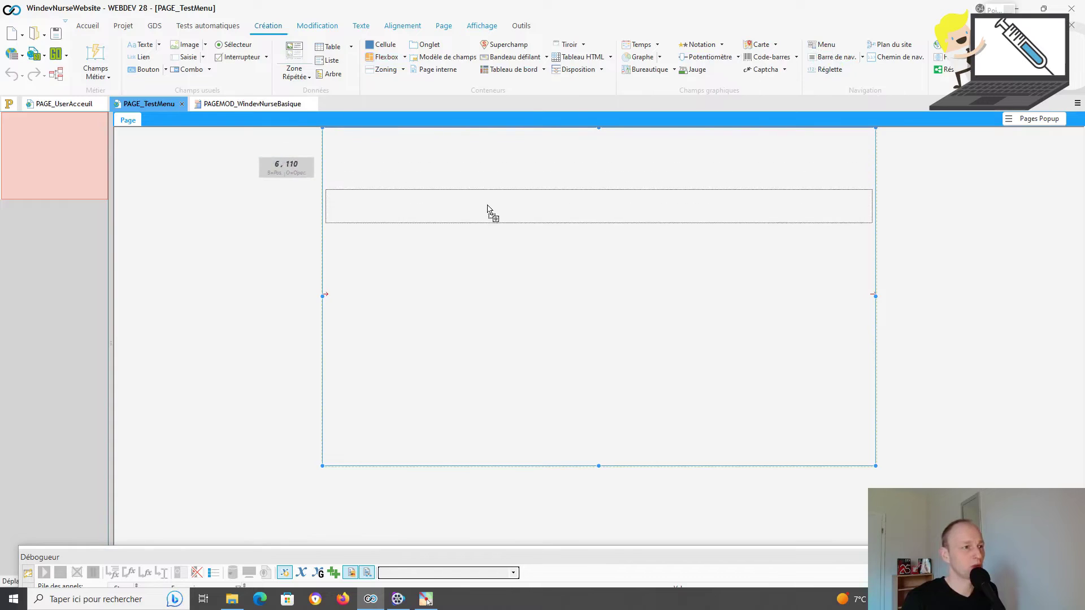
pyautogui.click(497, 183)
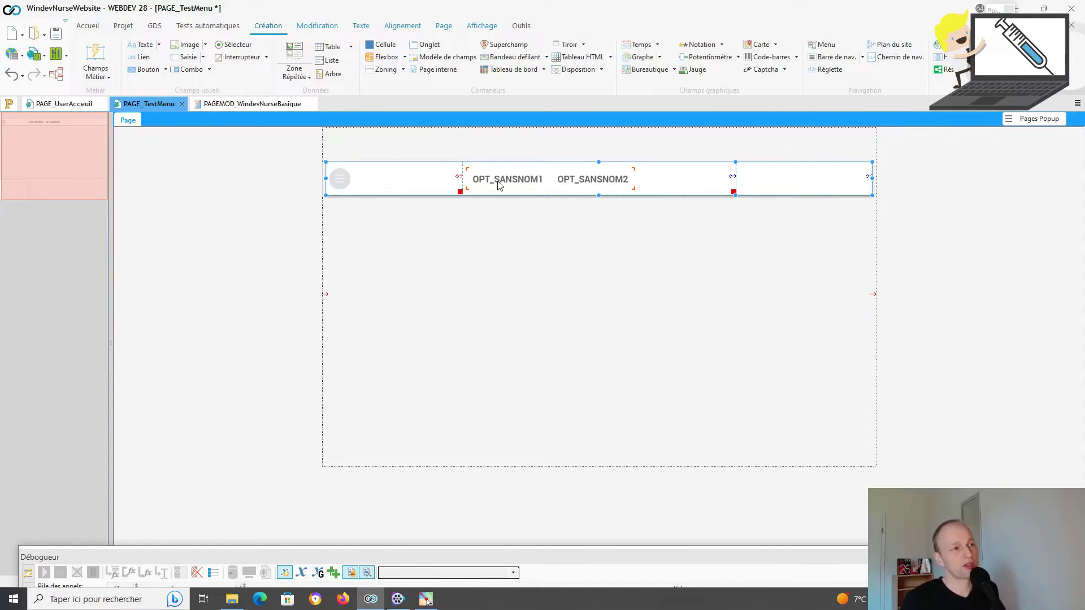
# Widen the navigation bar's middle zone by moving its two dividers outward toward the bar's ends.
pyautogui.click(499, 185)
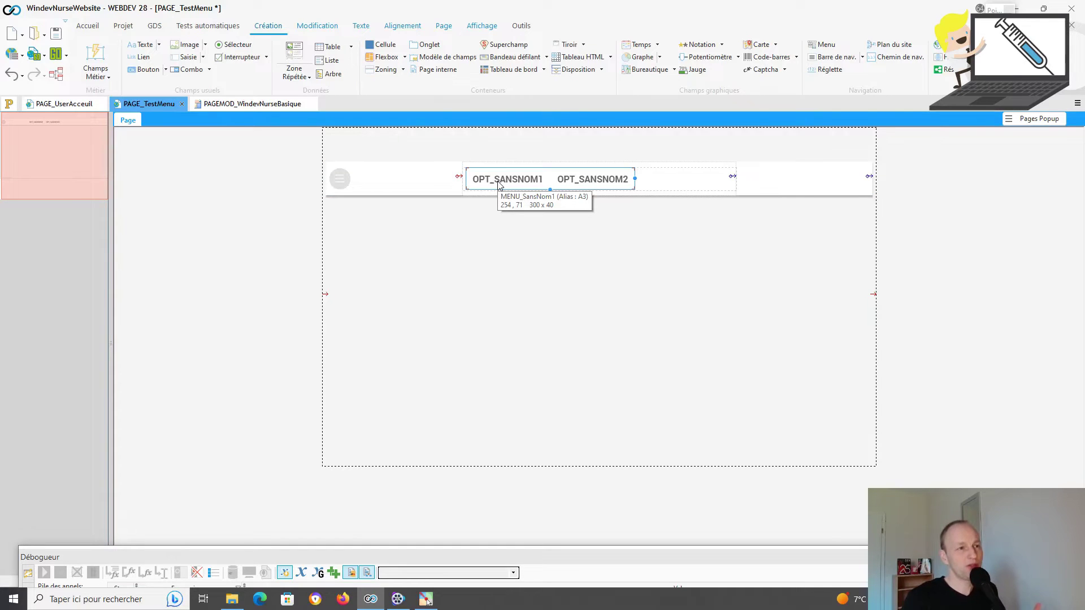
pyautogui.click(790, 184)
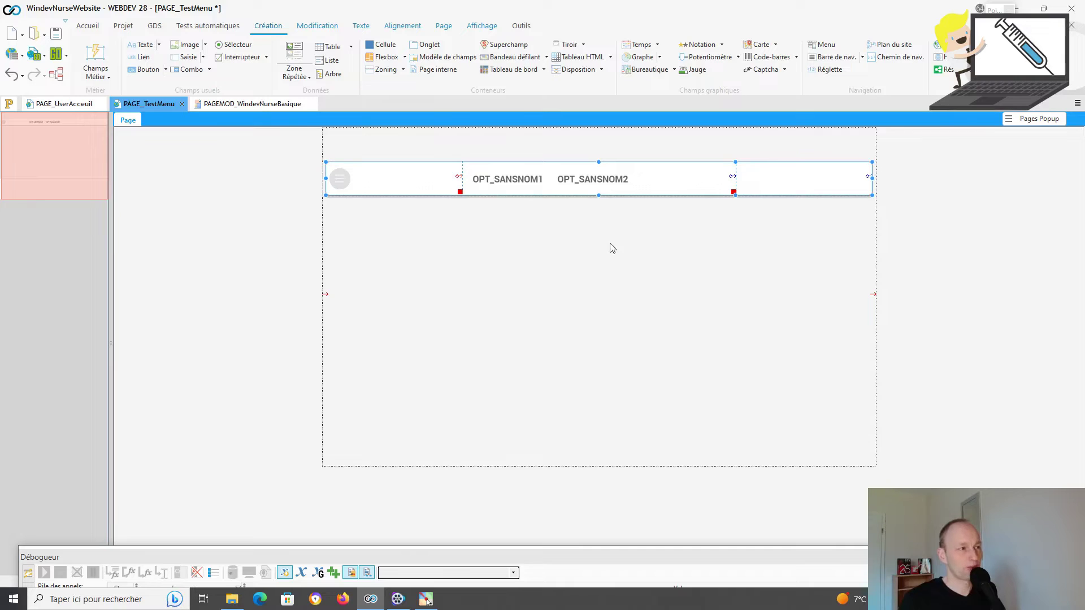
pyautogui.moveTo(456, 192); pyautogui.dragTo(368, 191)
pyautogui.moveTo(733, 192); pyautogui.dragTo(812, 191)
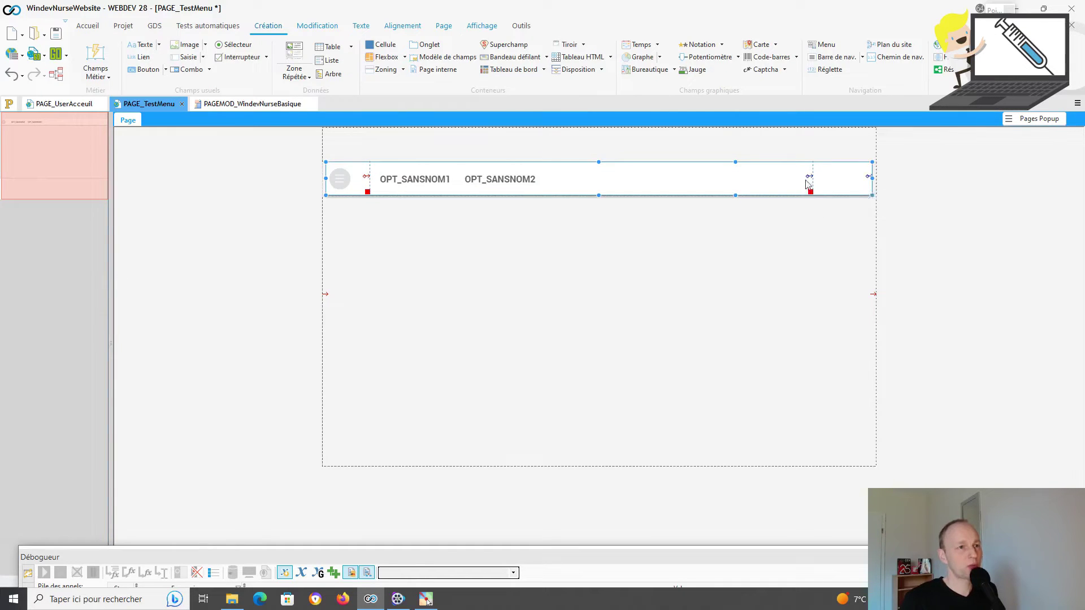
pyautogui.click(542, 178)
pyautogui.click(694, 190)
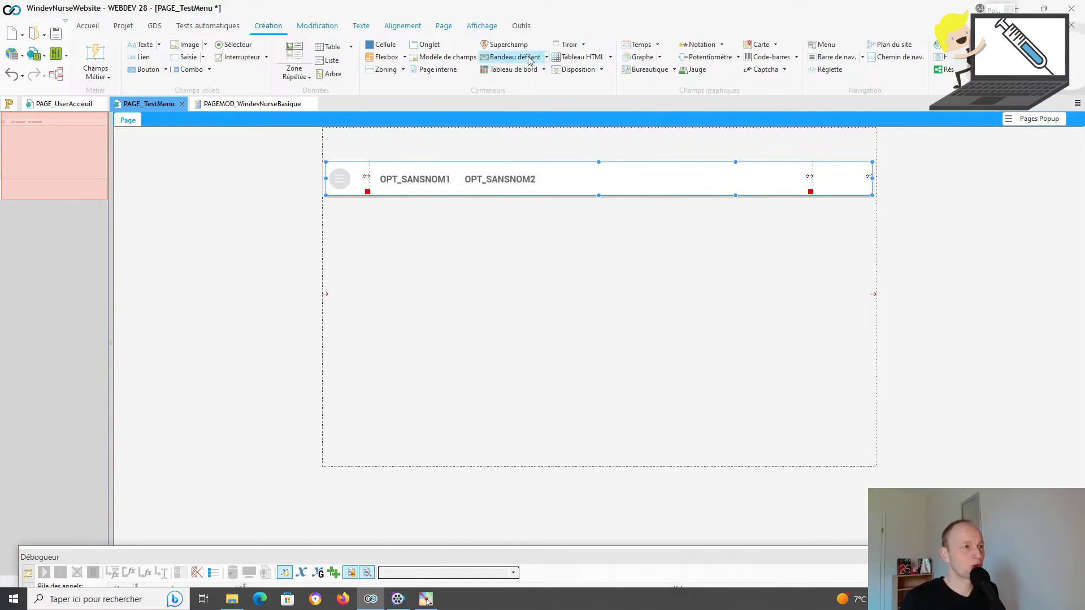
pyautogui.click(611, 180)
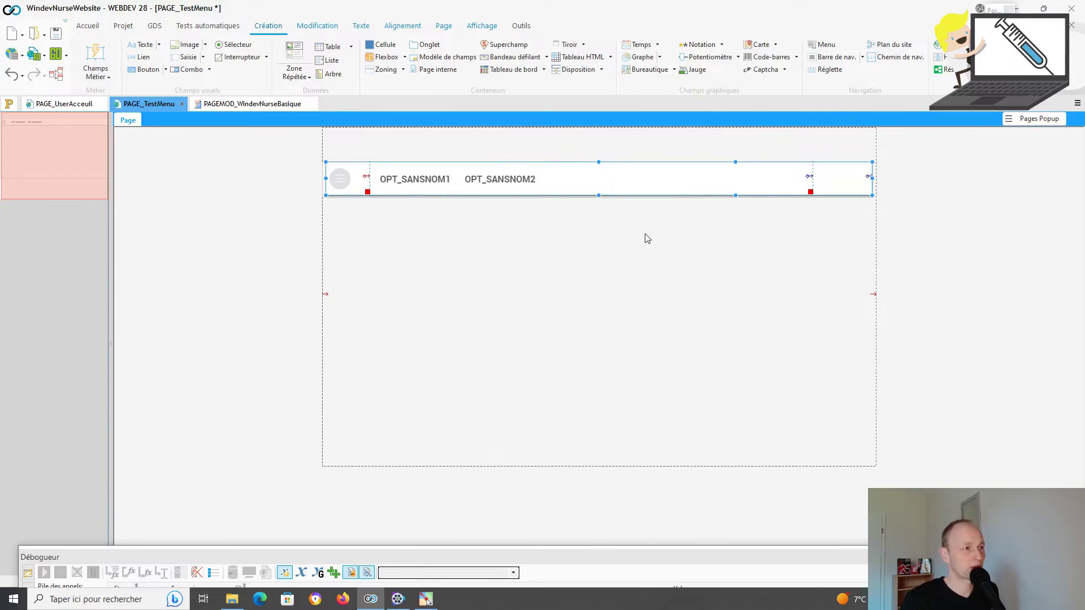
pyautogui.click(650, 281)
pyautogui.click(652, 184)
pyautogui.click(402, 26)
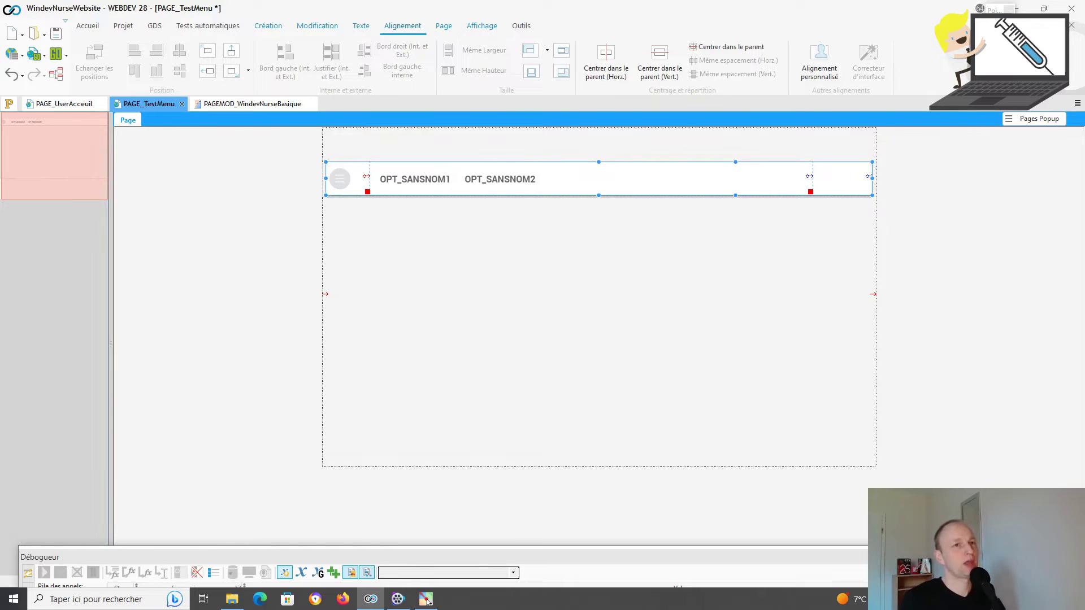
# Switch to the screen annotation tool and frame the navigation bar's middle zone in green and its two end zones in red.
pyautogui.click(426, 600)
pyautogui.moveTo(370, 150); pyautogui.dragTo(813, 216)
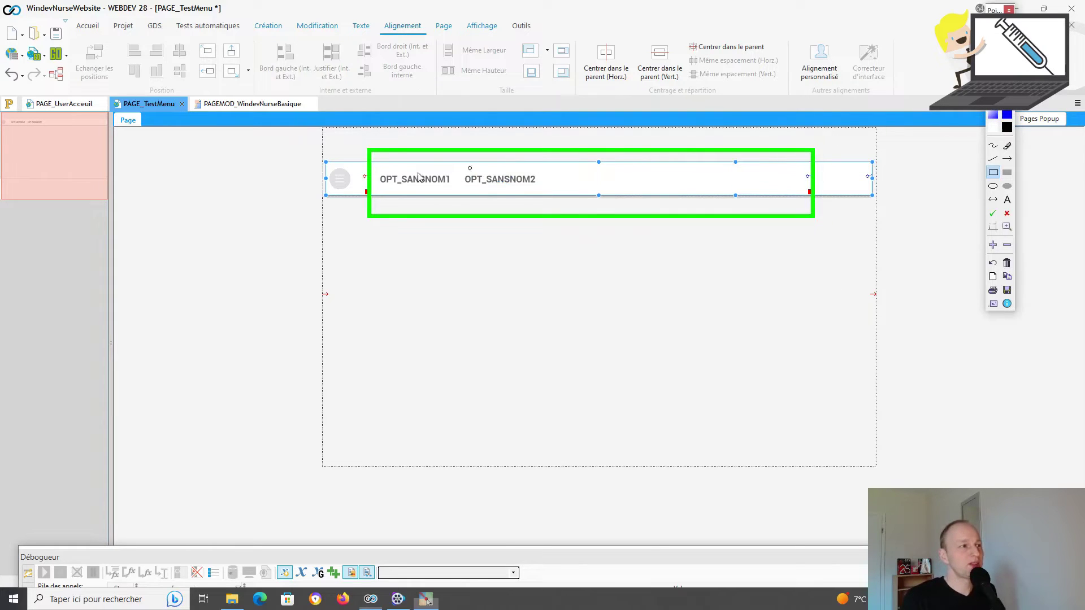
pyautogui.moveTo(310, 147)
pyautogui.mouseDown()
pyautogui.moveTo(375, 188)
pyautogui.moveTo(369, 214)
pyautogui.mouseUp()
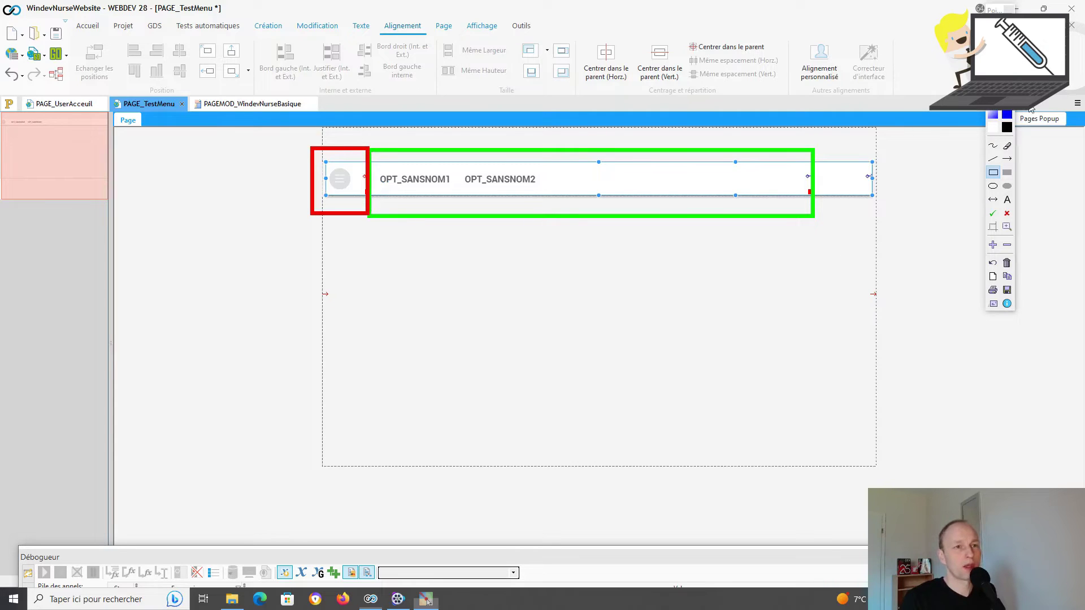
pyautogui.moveTo(815, 148)
pyautogui.mouseDown()
pyautogui.moveTo(891, 201)
pyautogui.moveTo(891, 221)
pyautogui.mouseUp()
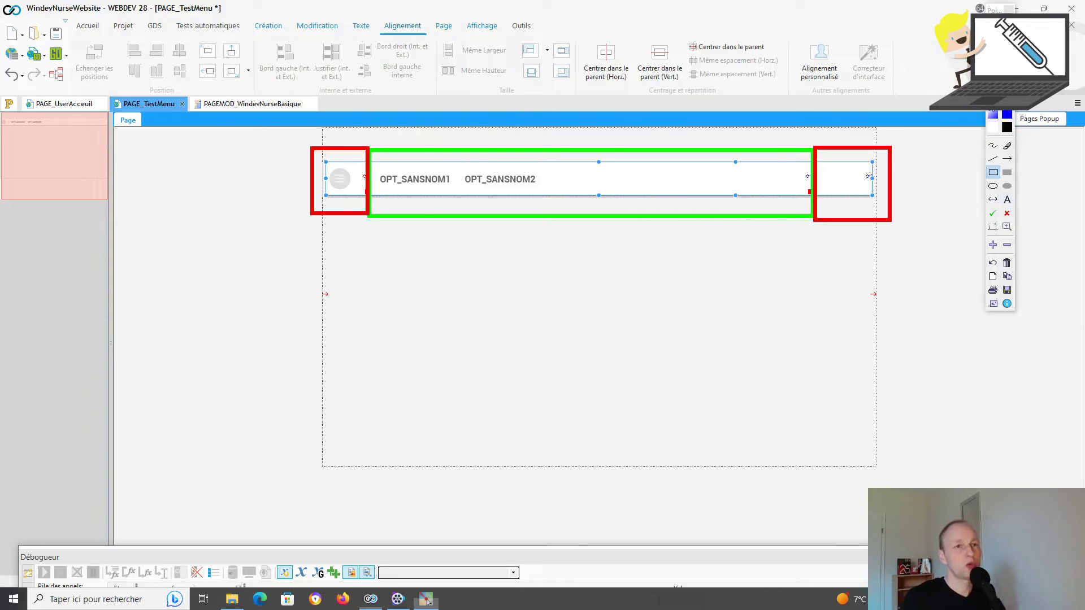
# Cross out the bar's middle zone with two red lines, draw an arrow to the hamburger button, and exit annotation mode.
pyautogui.click(992, 160)
pyautogui.moveTo(423, 142); pyautogui.dragTo(683, 246)
pyautogui.moveTo(650, 134)
pyautogui.mouseDown()
pyautogui.moveTo(399, 206)
pyautogui.moveTo(425, 238)
pyautogui.mouseUp()
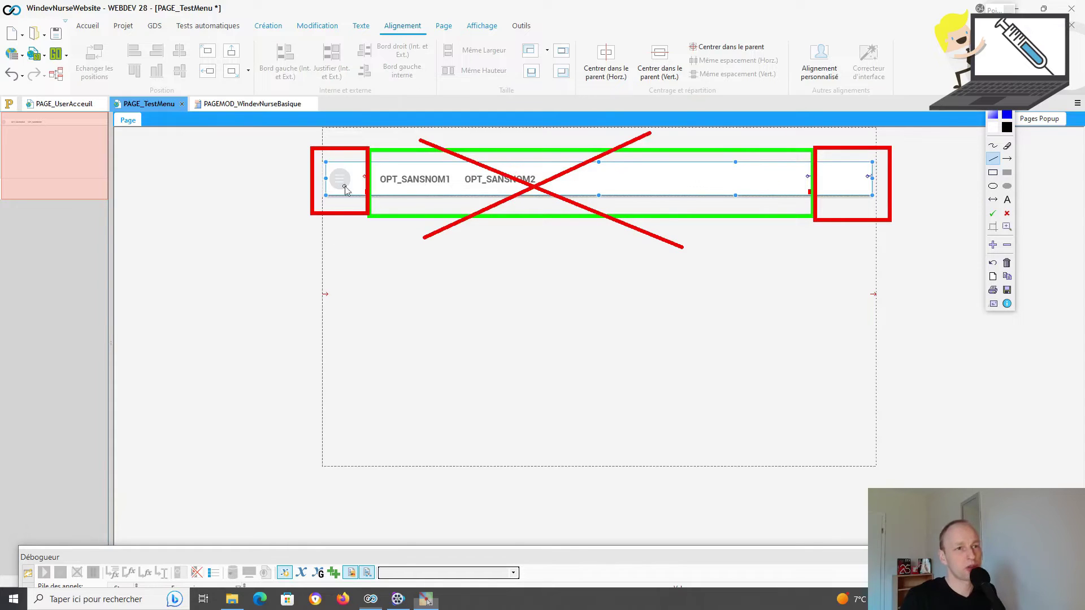
pyautogui.click(1007, 159)
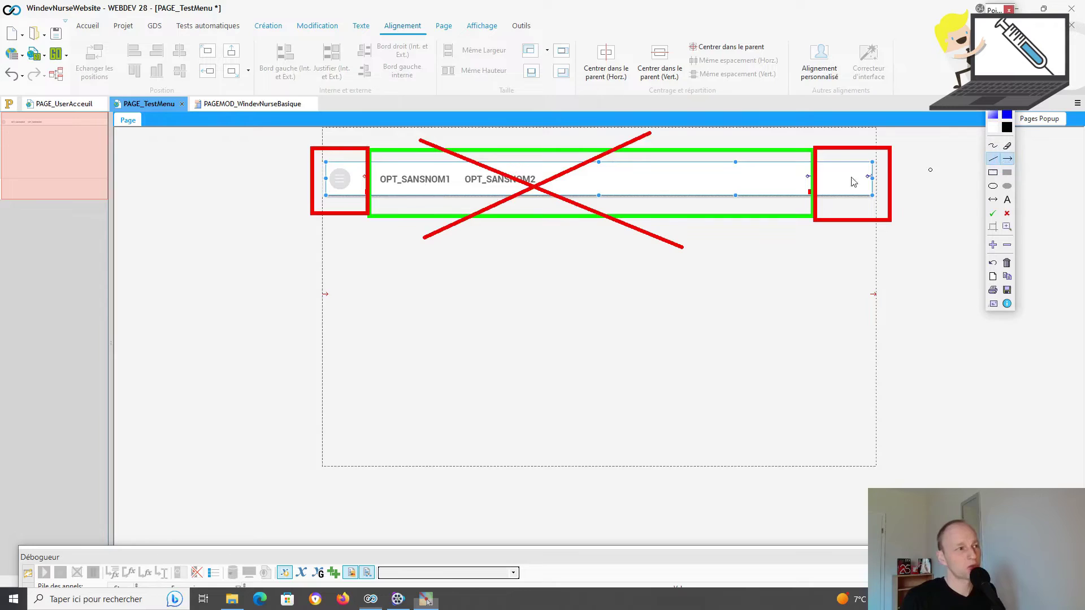
pyautogui.moveTo(350, 245); pyautogui.dragTo(342, 195)
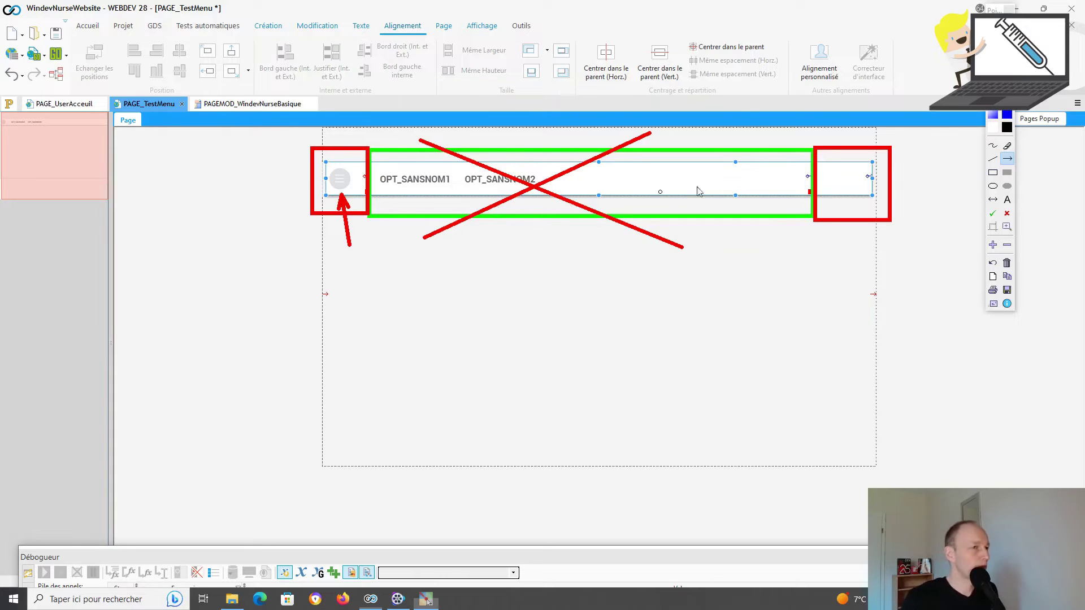
pyautogui.press('Escape')
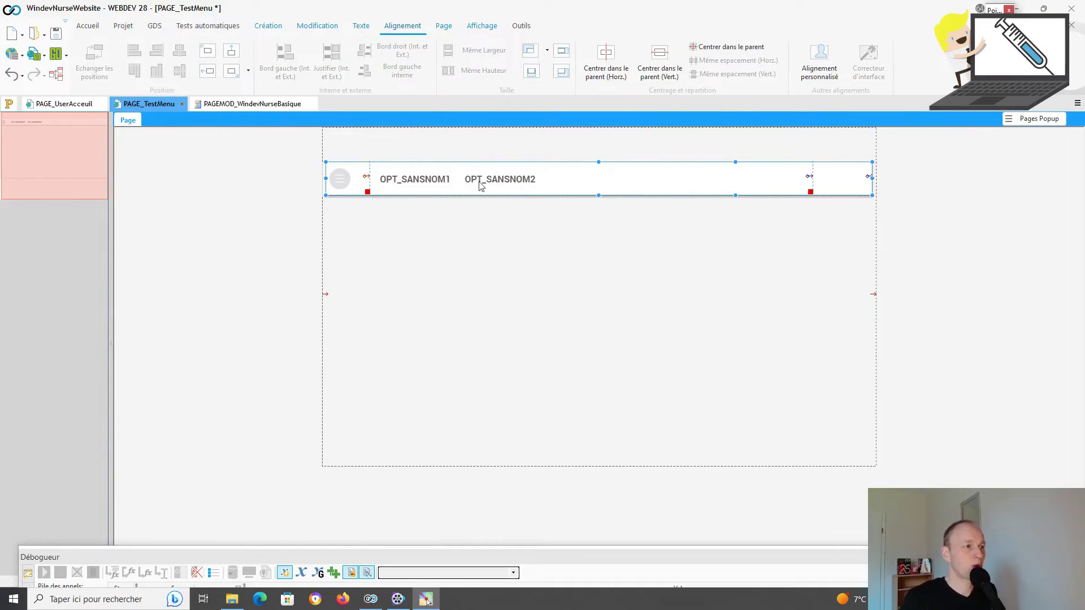
# Edit the navigation bar's menu and insert two new options before its first option.
pyautogui.click(443, 185)
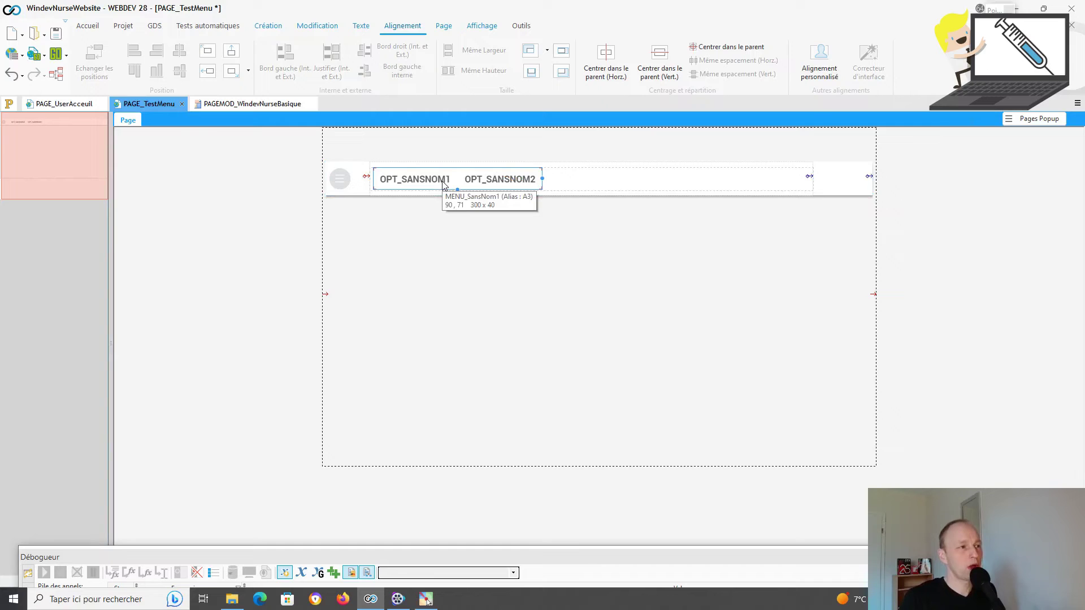
pyautogui.rightClick(443, 185)
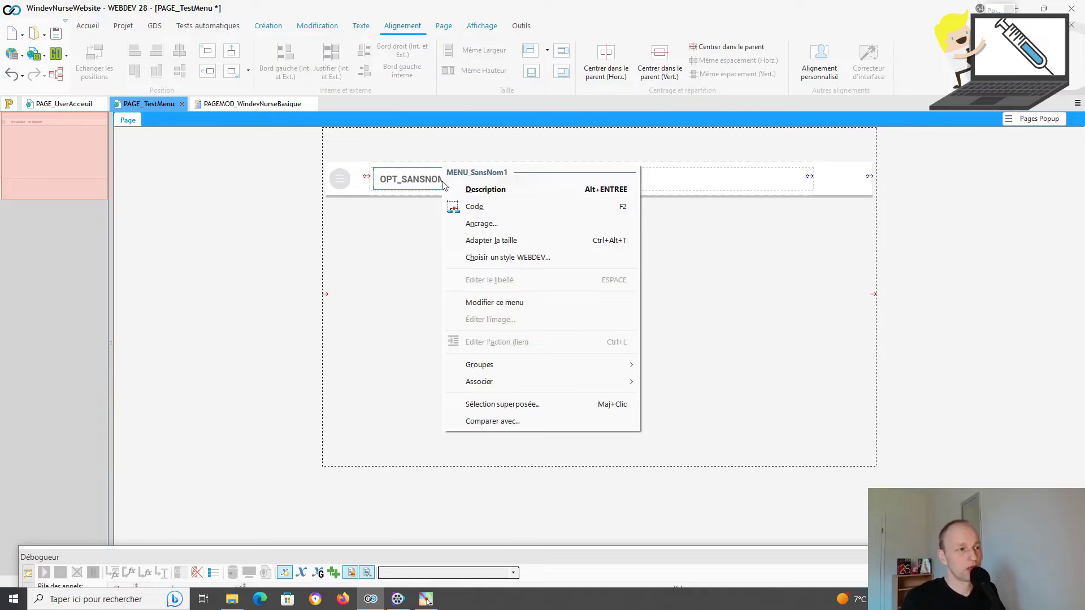
pyautogui.click(493, 303)
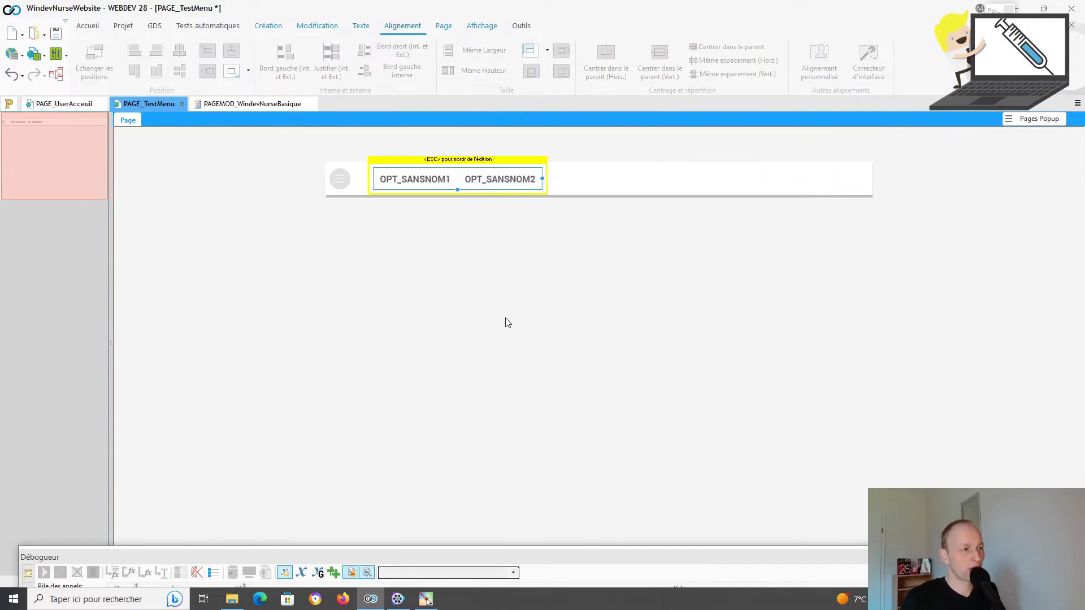
pyautogui.rightClick(439, 180)
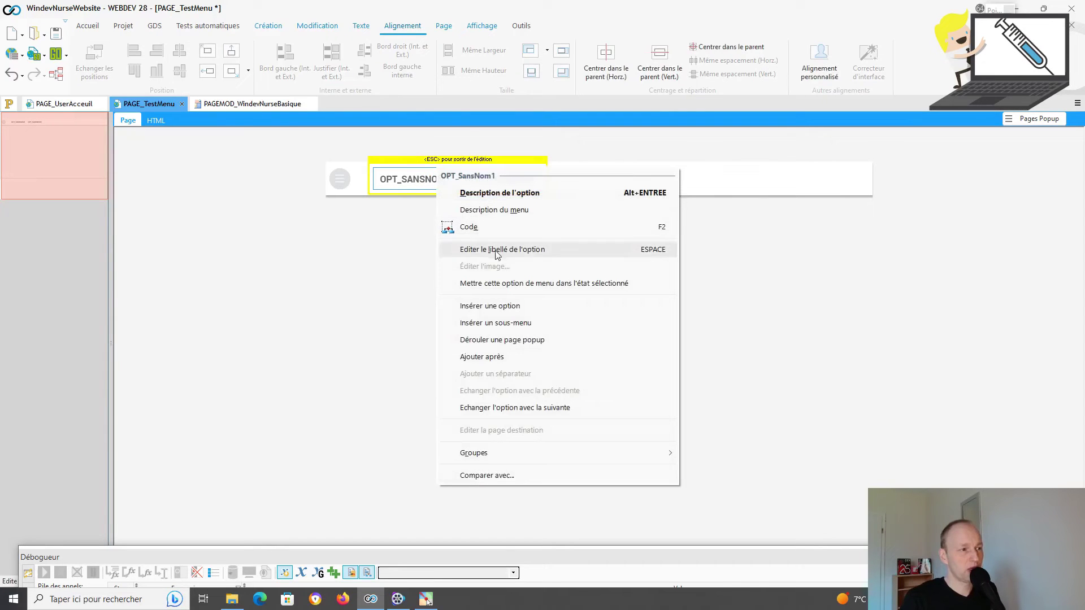
pyautogui.click(524, 307)
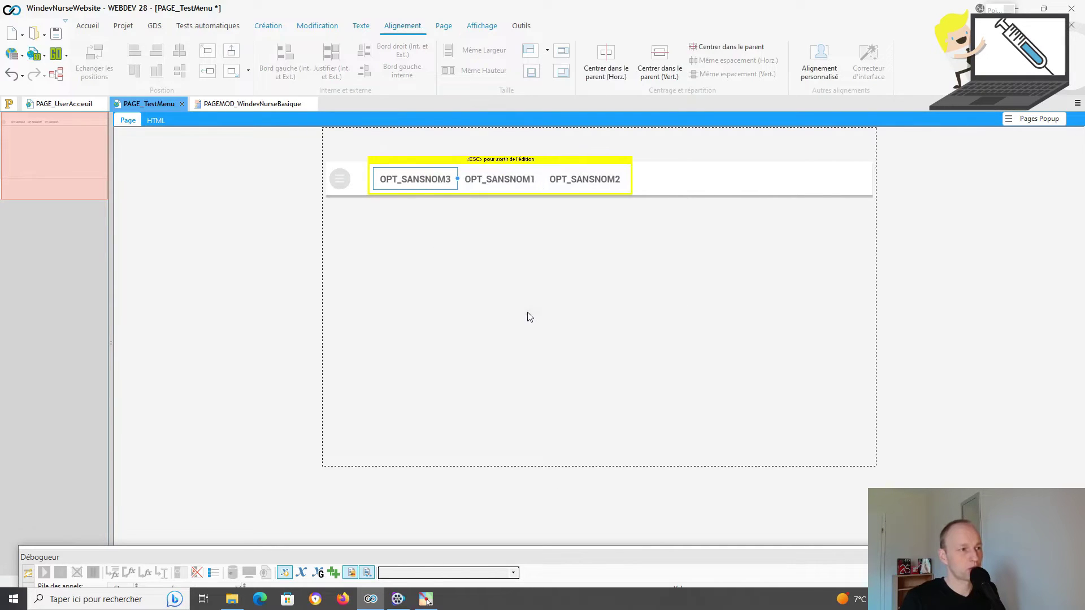
pyautogui.rightClick(443, 182)
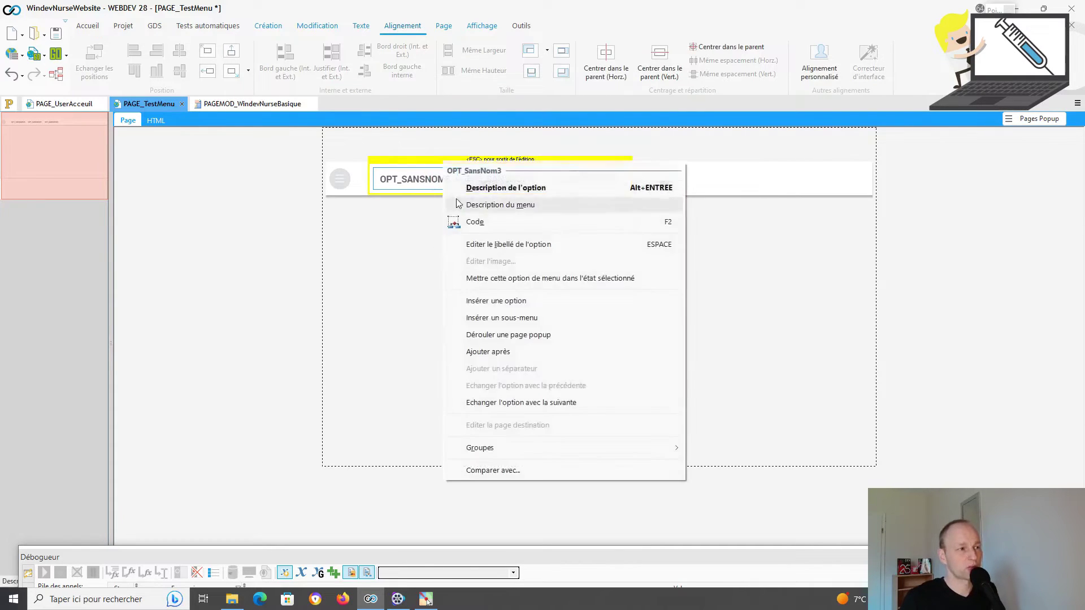
pyautogui.click(523, 302)
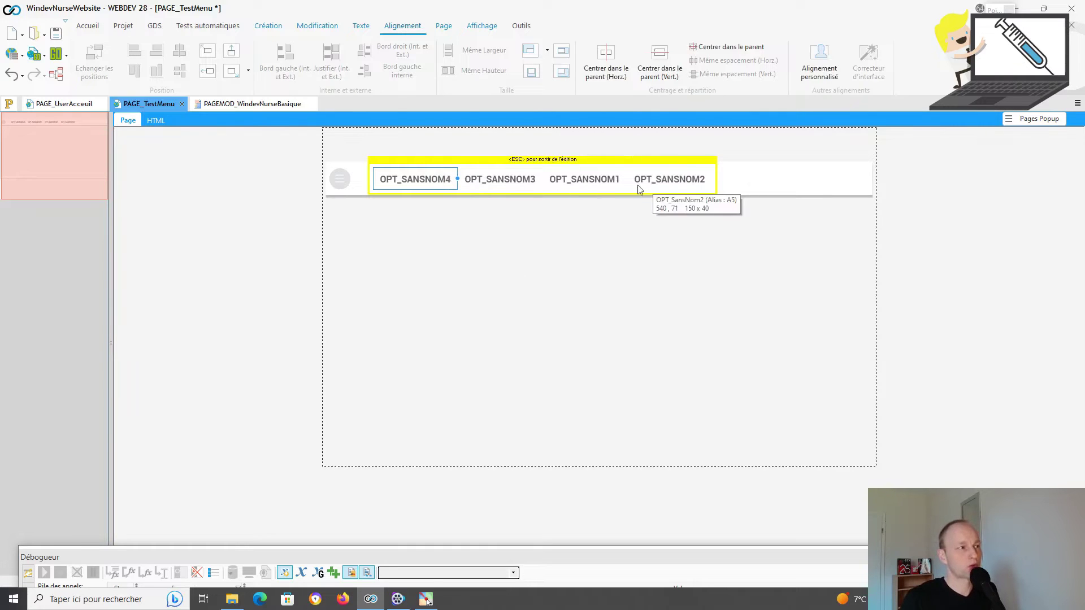
# Check the menu in the PAGEMOD_WindevNurseBasique template, and name the first menu option on PAGE_TestMenu OPT_Accueil.
pyautogui.click(280, 104)
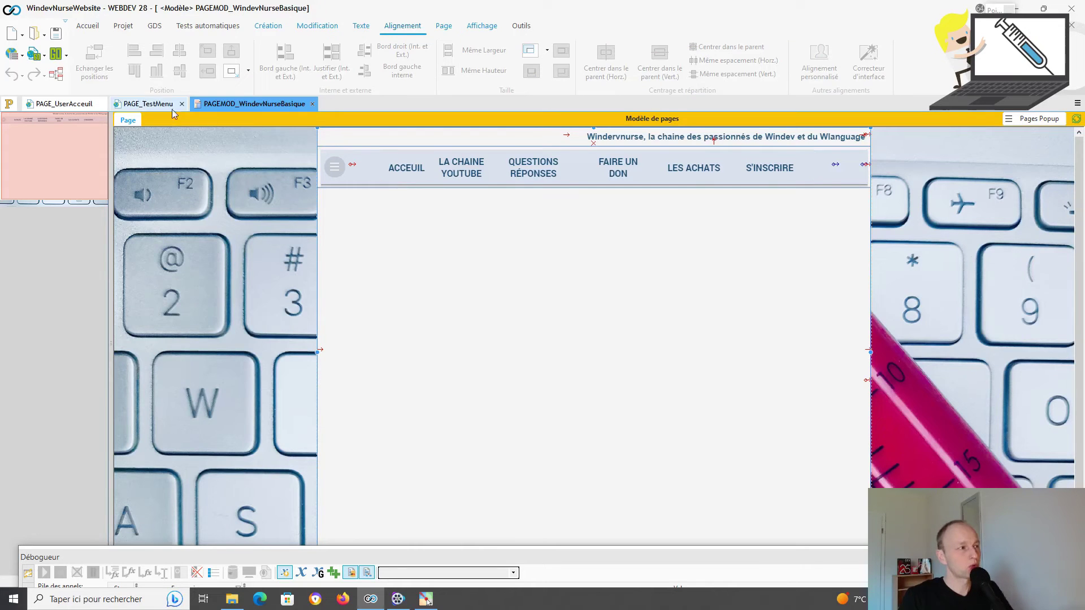
pyautogui.click(148, 104)
pyautogui.rightClick(389, 179)
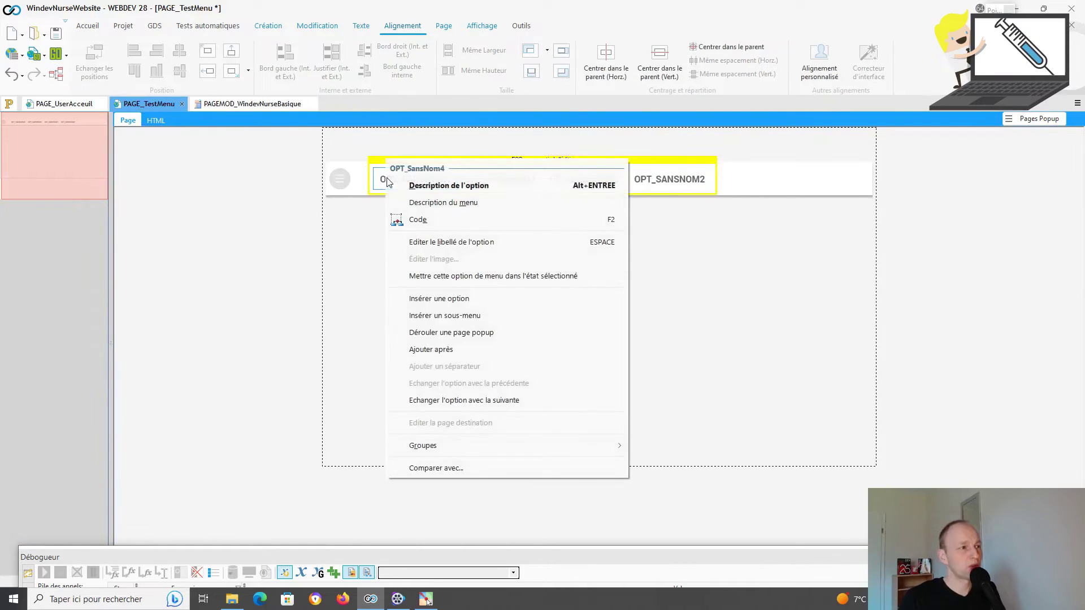
pyautogui.click(430, 191)
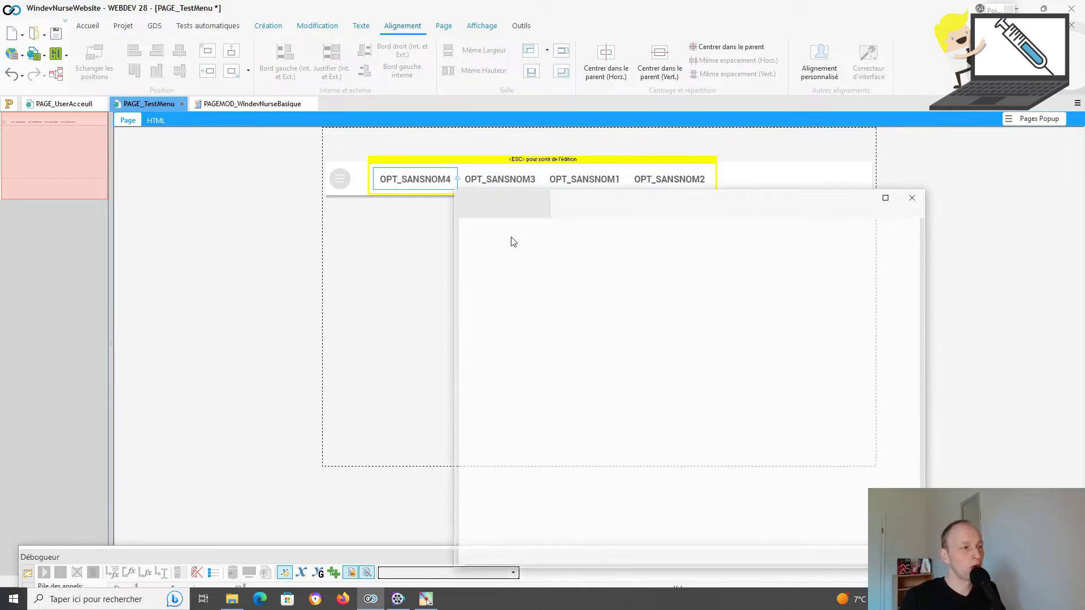
pyautogui.click(685, 231)
pyautogui.doubleClick(687, 233)
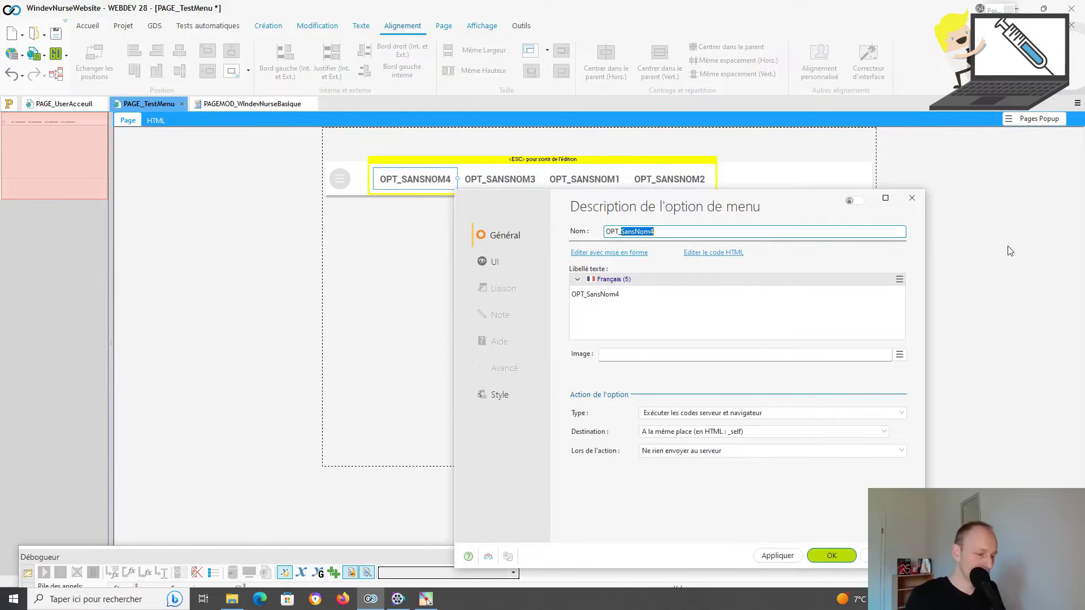
pyautogui.write('Accueil')
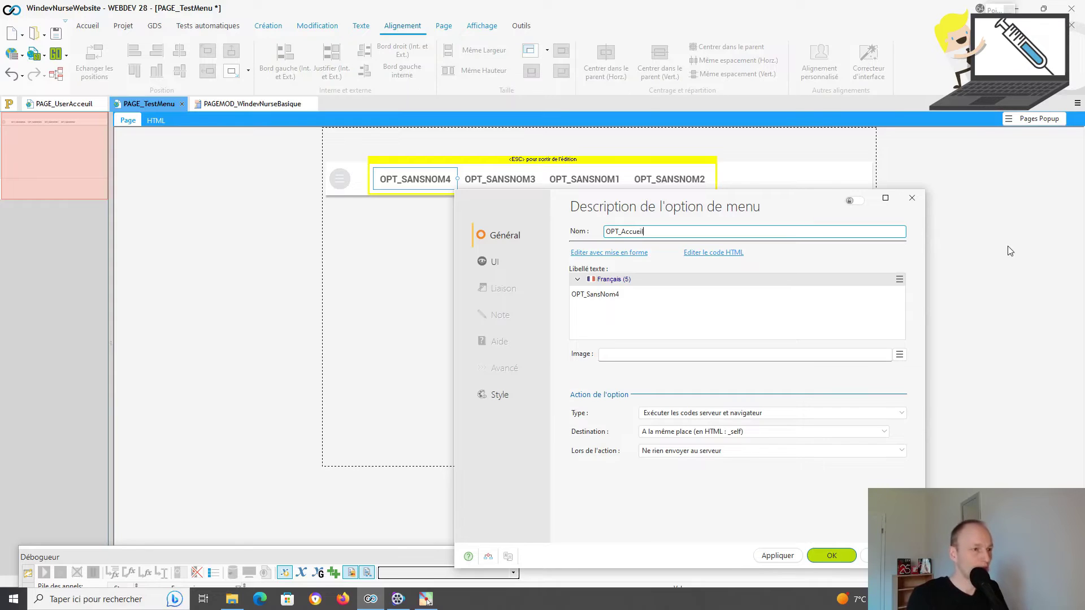
# Replace the option's French label text with "Acceuil" repeated on two lines.
pyautogui.click(673, 320)
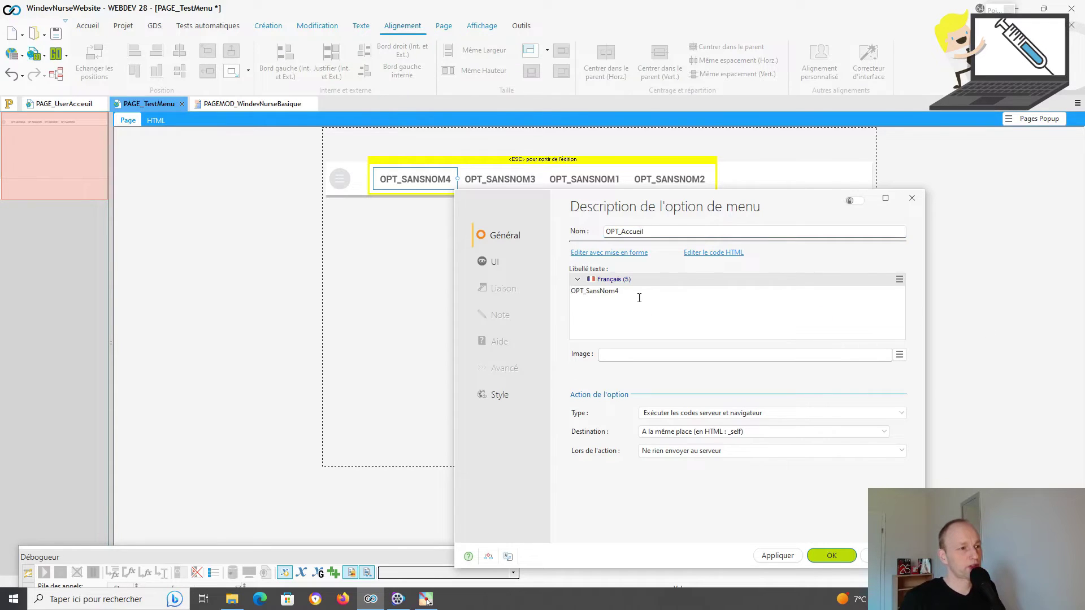
pyautogui.moveTo(639, 297); pyautogui.dragTo(511, 276)
pyautogui.write('Accueil')
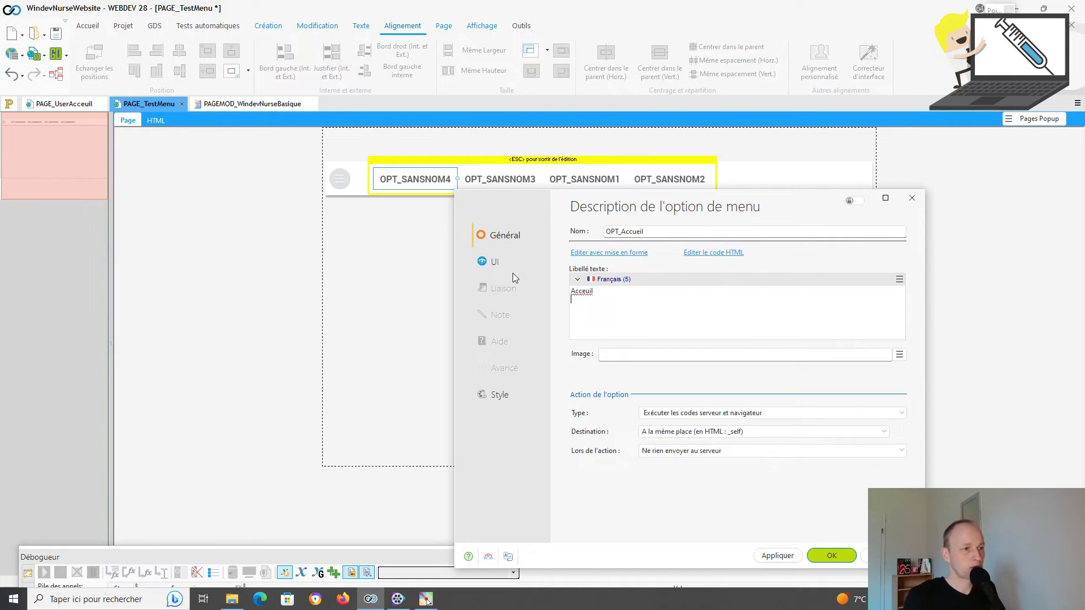
pyautogui.write('Ac')
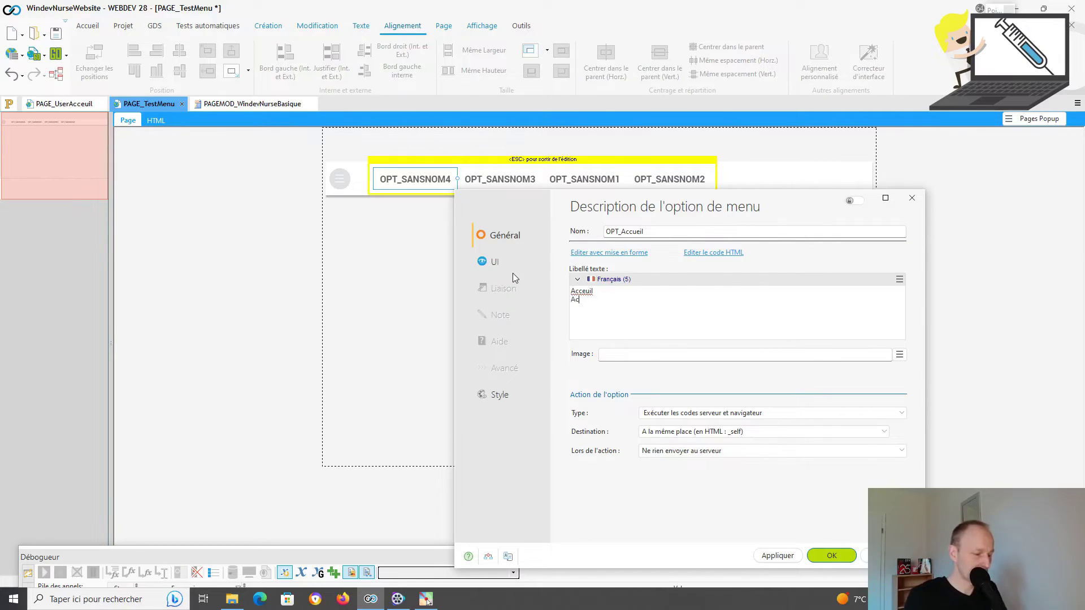
pyautogui.write('ceuil')
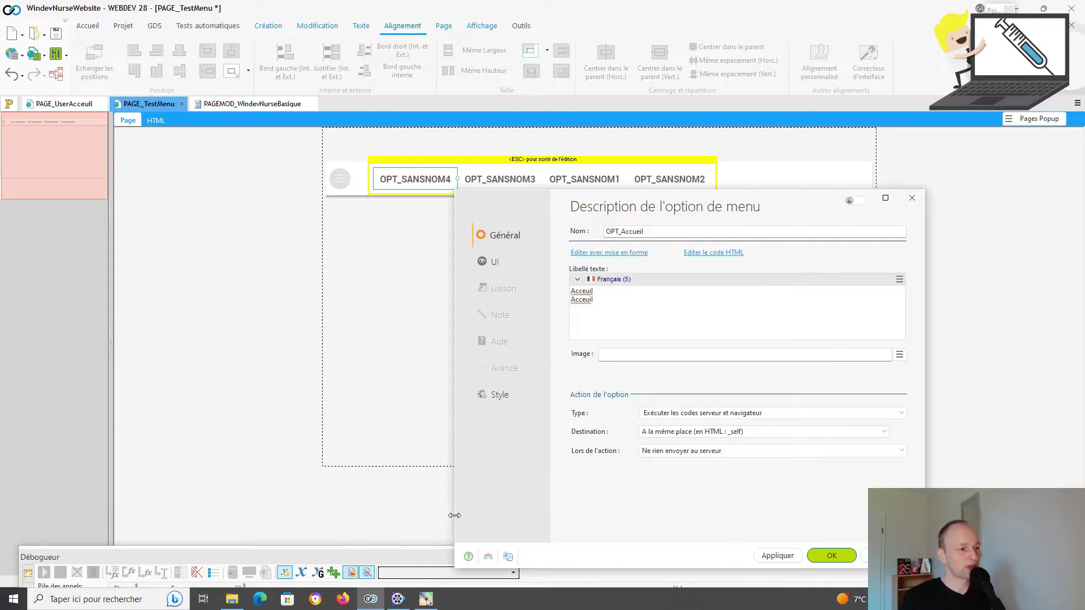
# Apply the option's changes, open its code, and start a PageAffiche call in its server selection code without choosing a page.
pyautogui.click(489, 559)
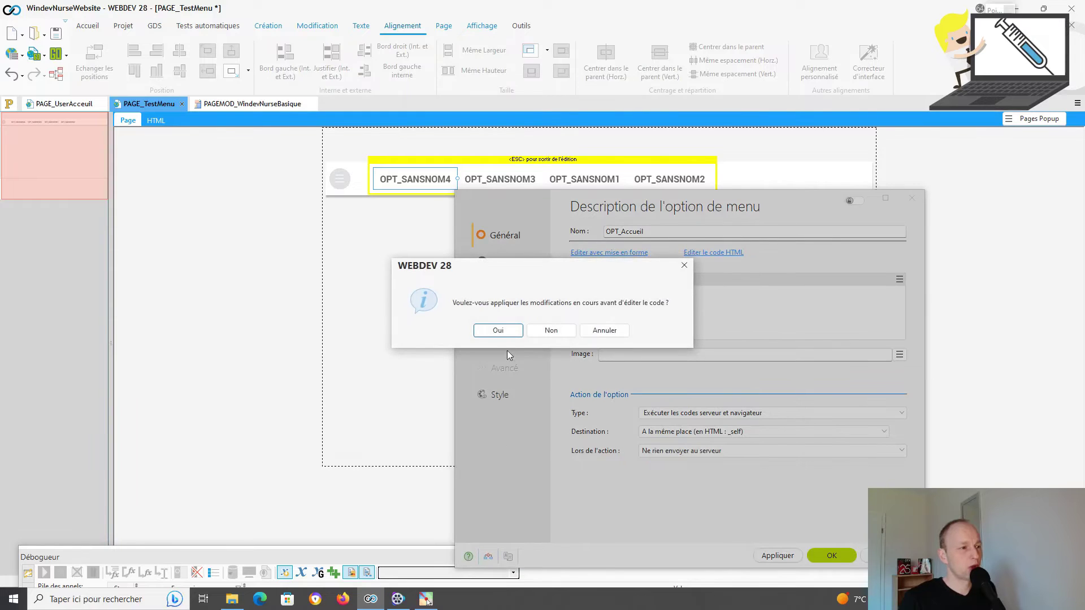
pyautogui.click(498, 330)
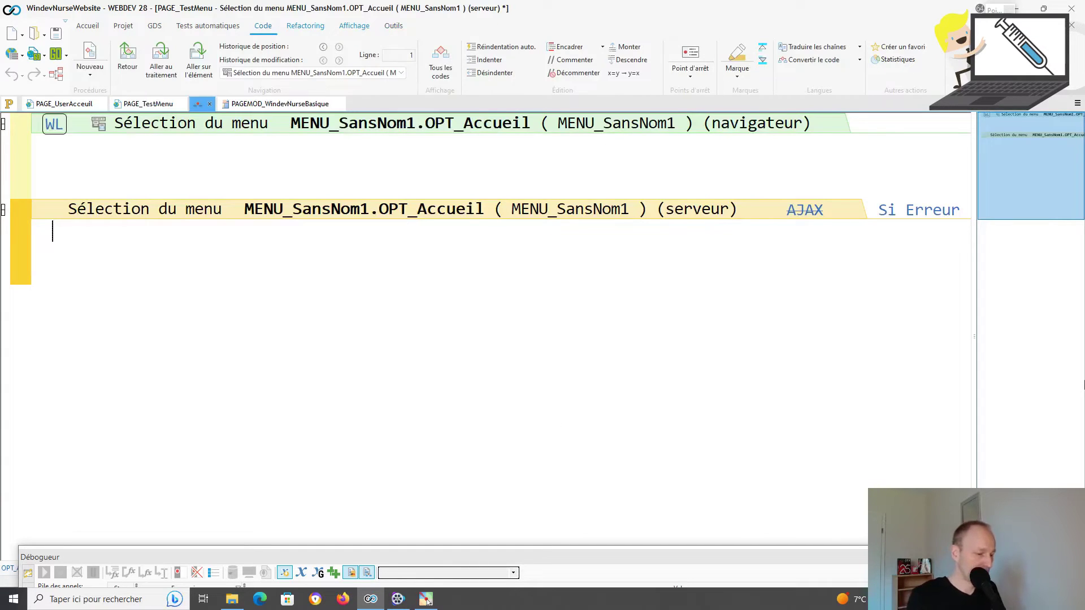
pyautogui.write('pageaffi')
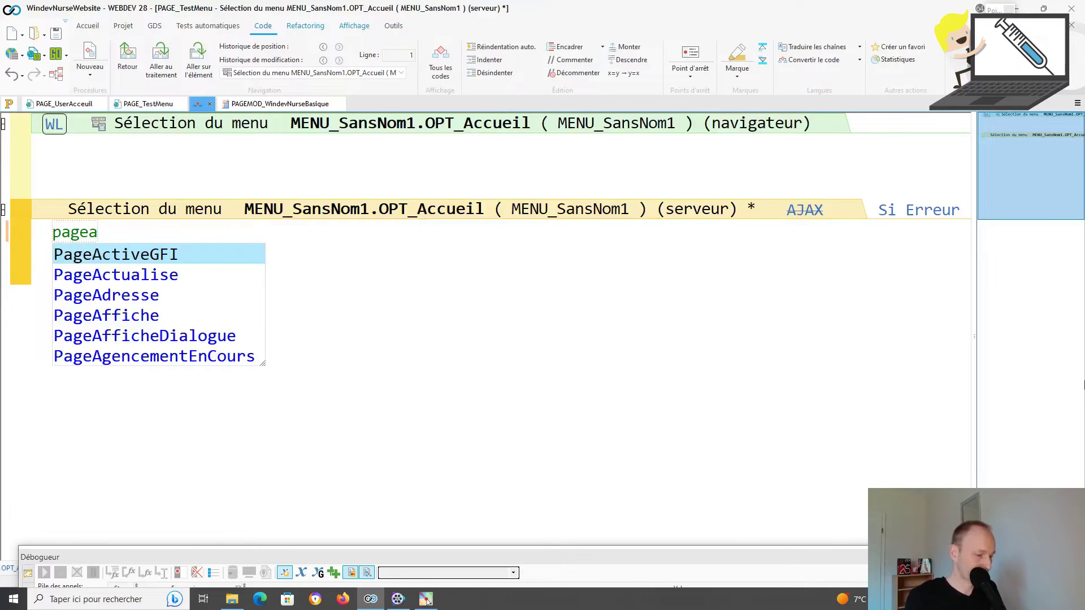
pyautogui.press('Return')
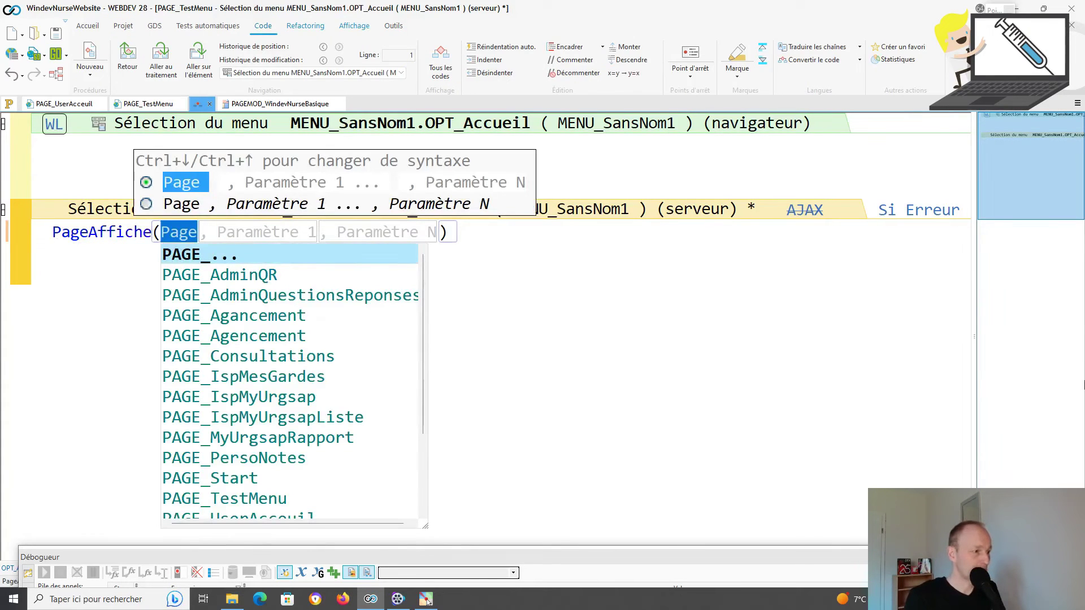
pyautogui.press('Down')
pyautogui.press('Escape')
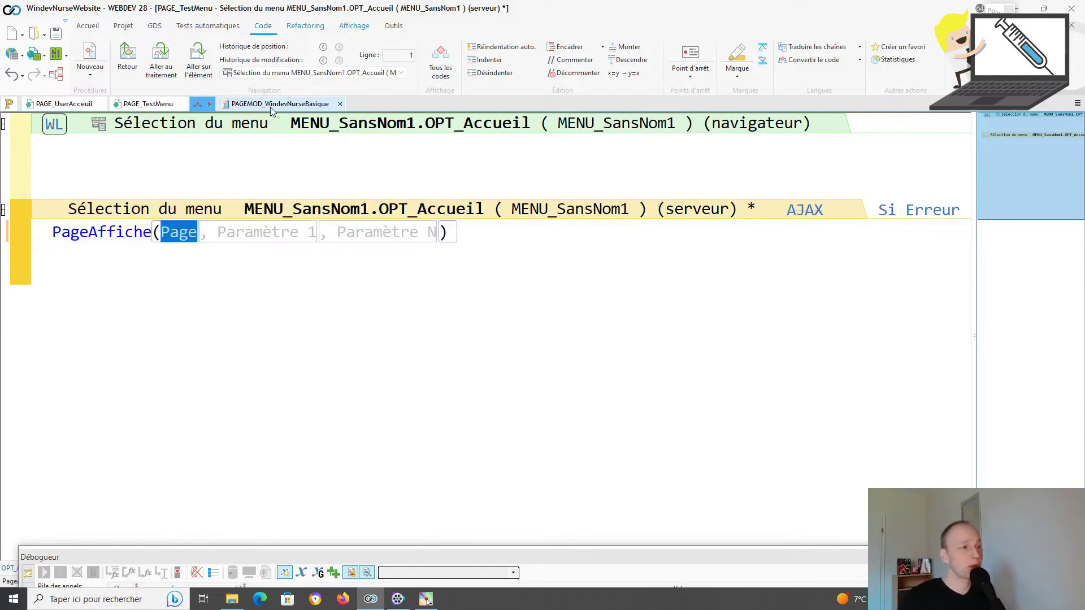
# Review the edited menu on PAGE_TestMenu and compare it with the finished menu in the PAGEMOD_WindevNurseBasique template.
pyautogui.moveTo(271, 109)
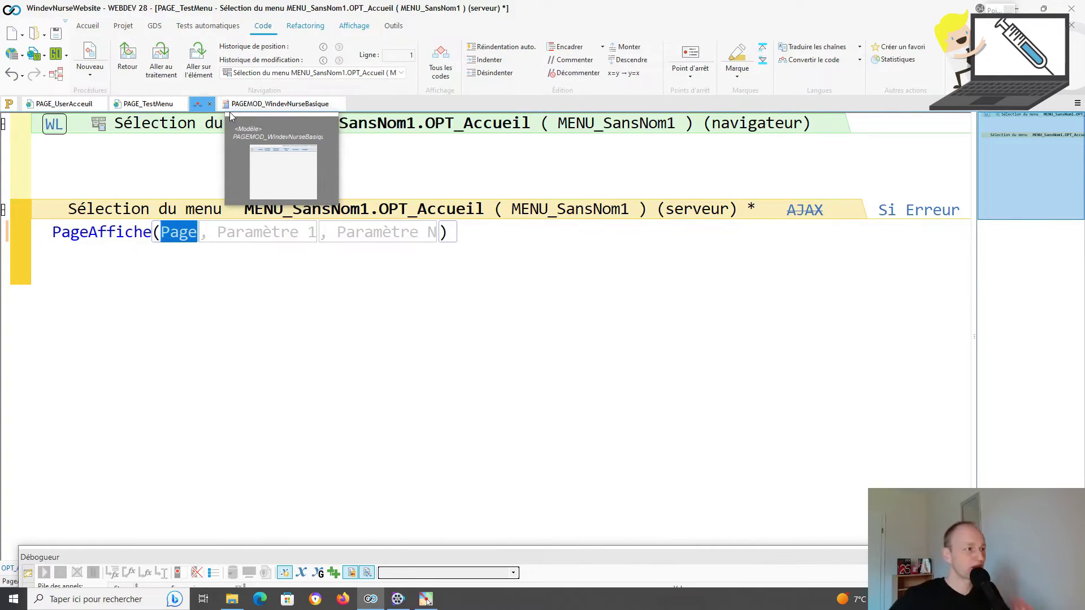
pyautogui.click(156, 103)
pyautogui.click(553, 247)
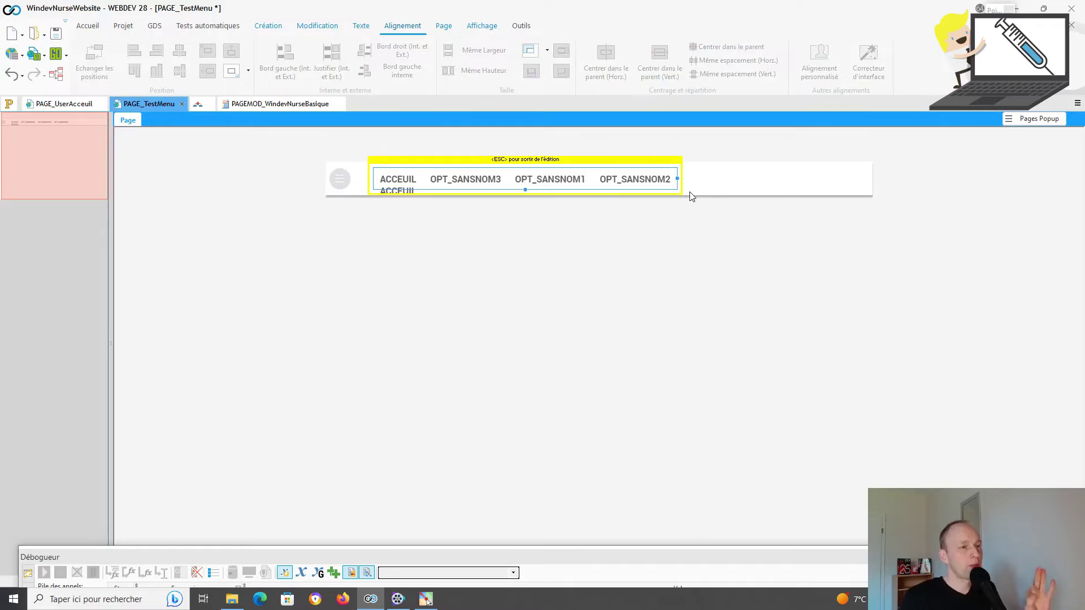
pyautogui.click(289, 106)
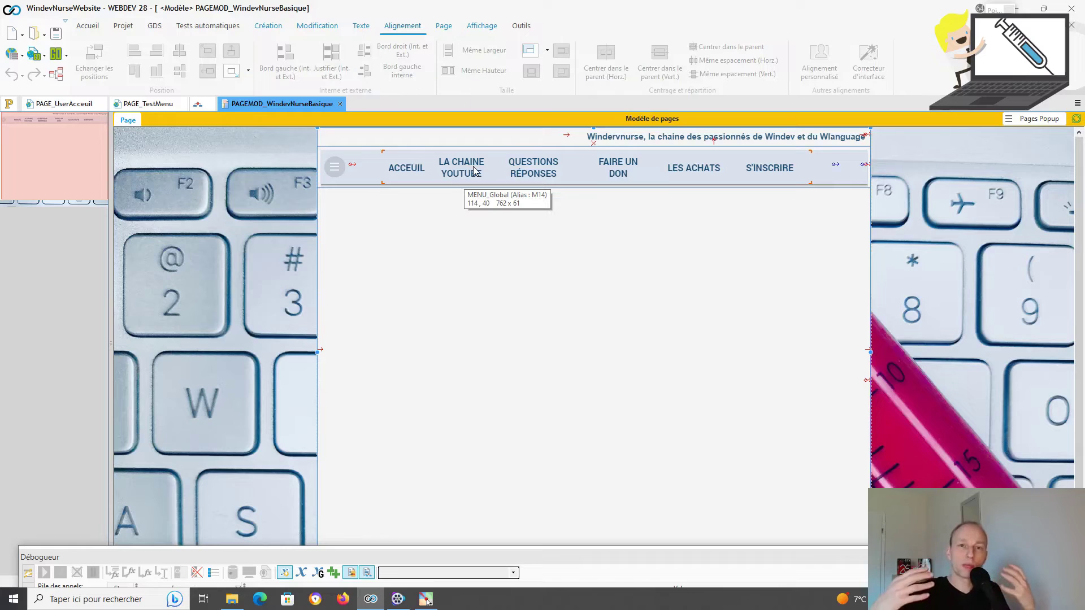
pyautogui.click(455, 229)
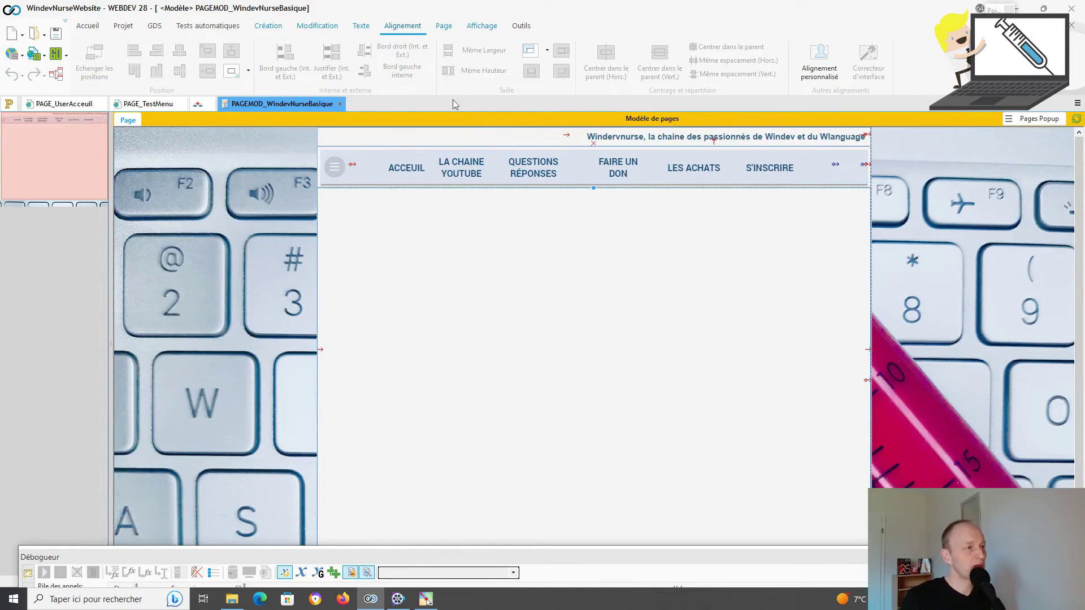
# Copy the style of the template's navigation bar, try it on the OPT_SansNom3 menu option of PAGE_TestMenu, and leave menu editing.
pyautogui.click(443, 26)
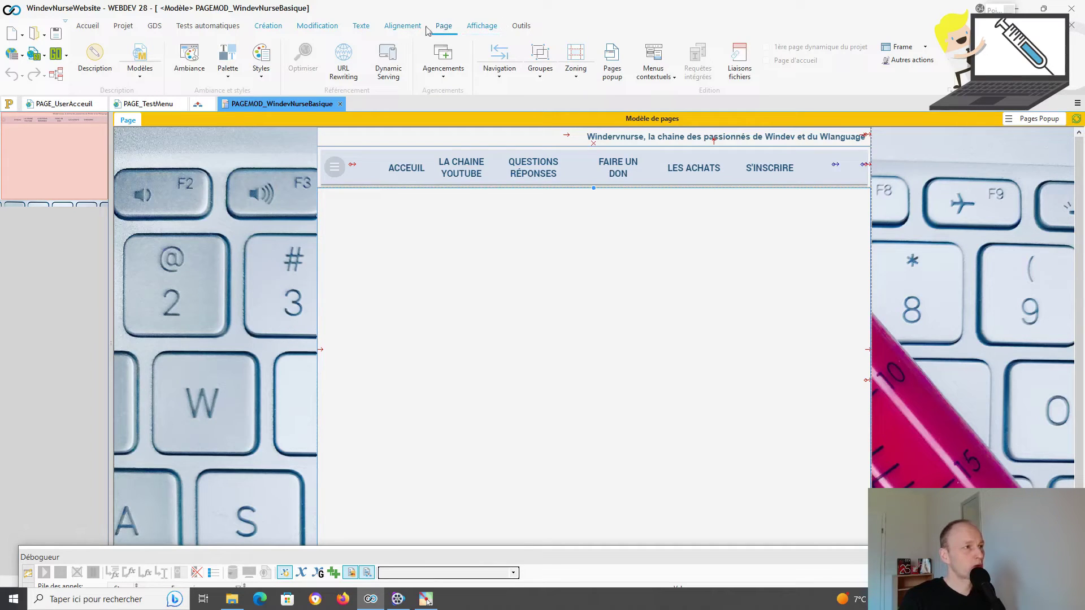
pyautogui.click(323, 31)
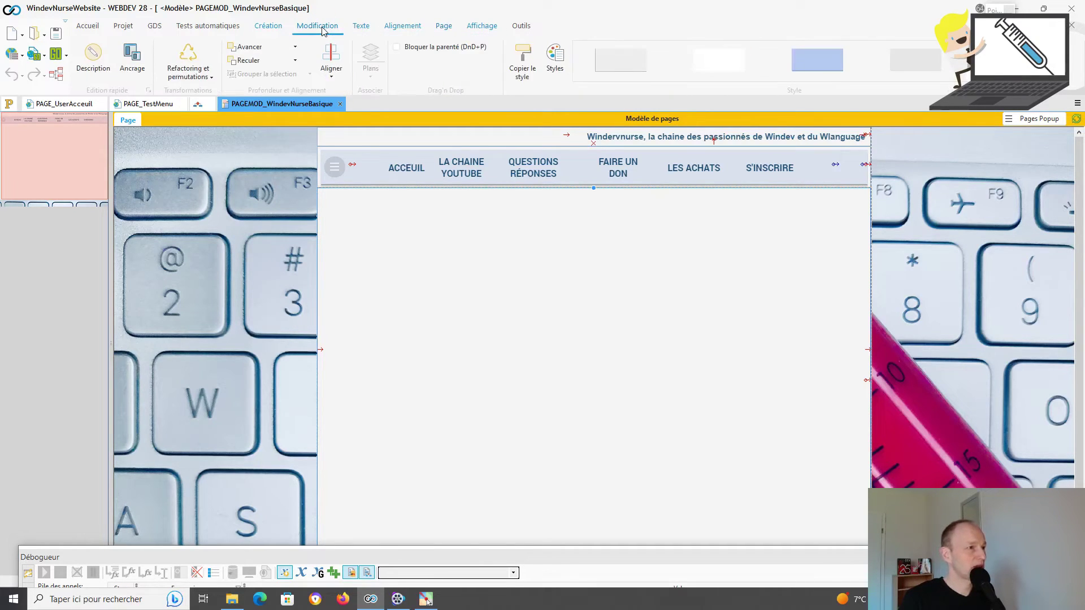
pyautogui.click(647, 170)
pyautogui.click(834, 185)
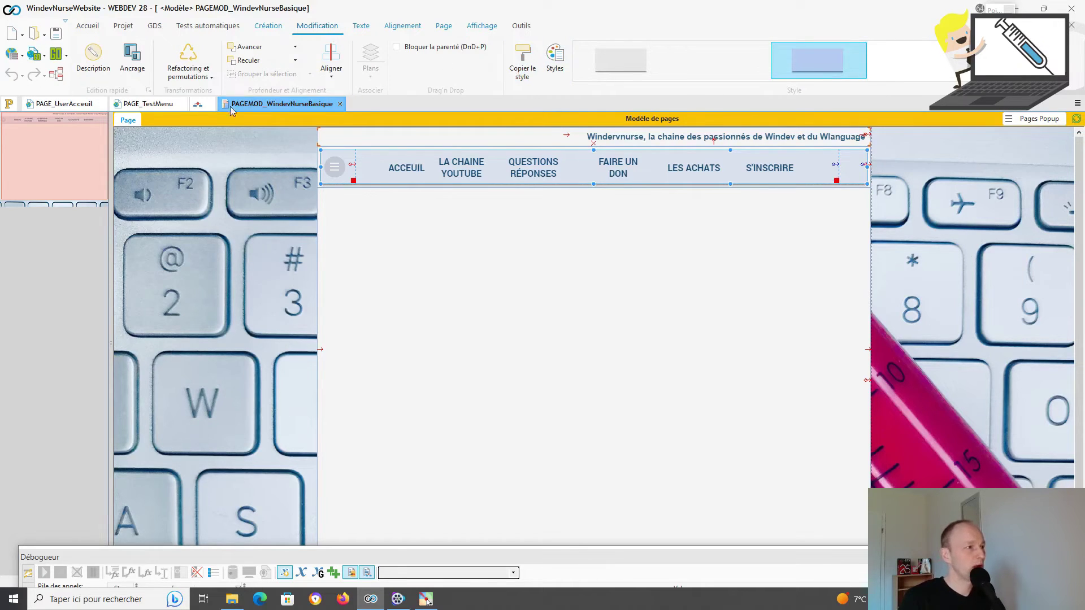
pyautogui.click(154, 104)
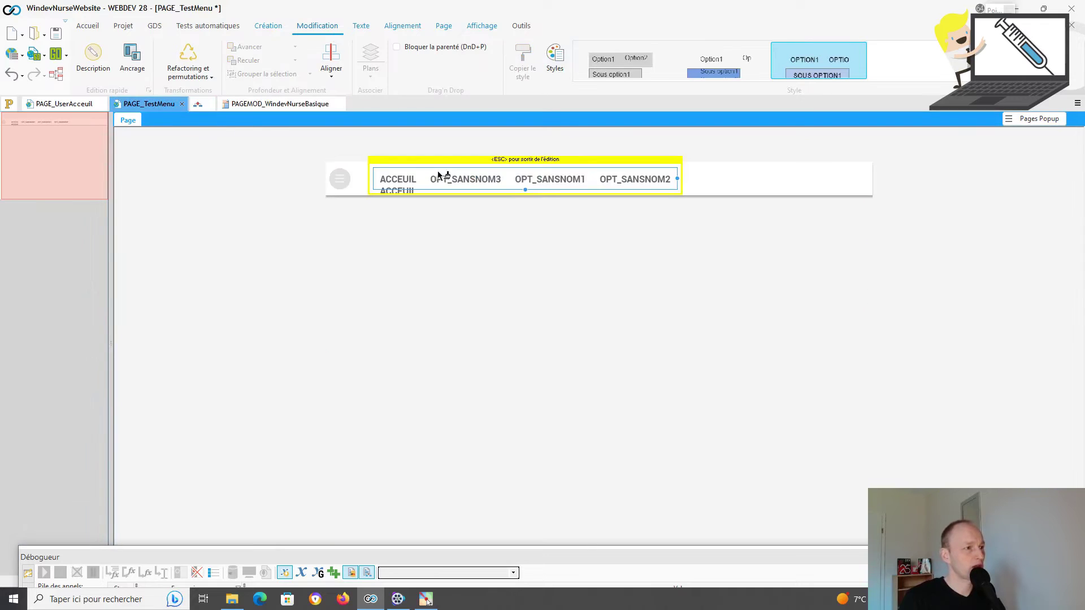
pyautogui.click(465, 180)
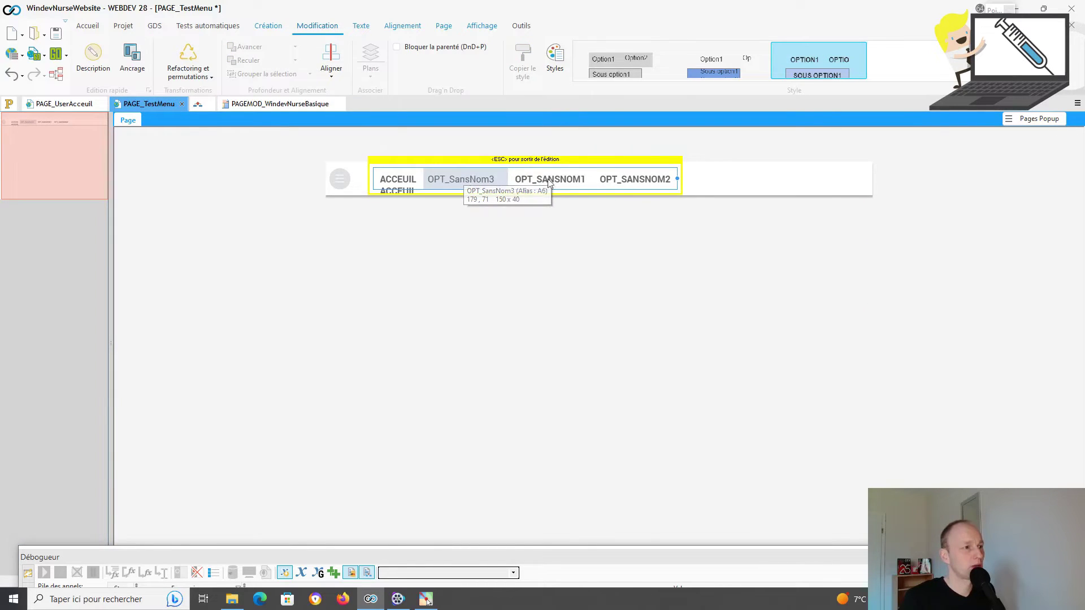
pyautogui.click(565, 181)
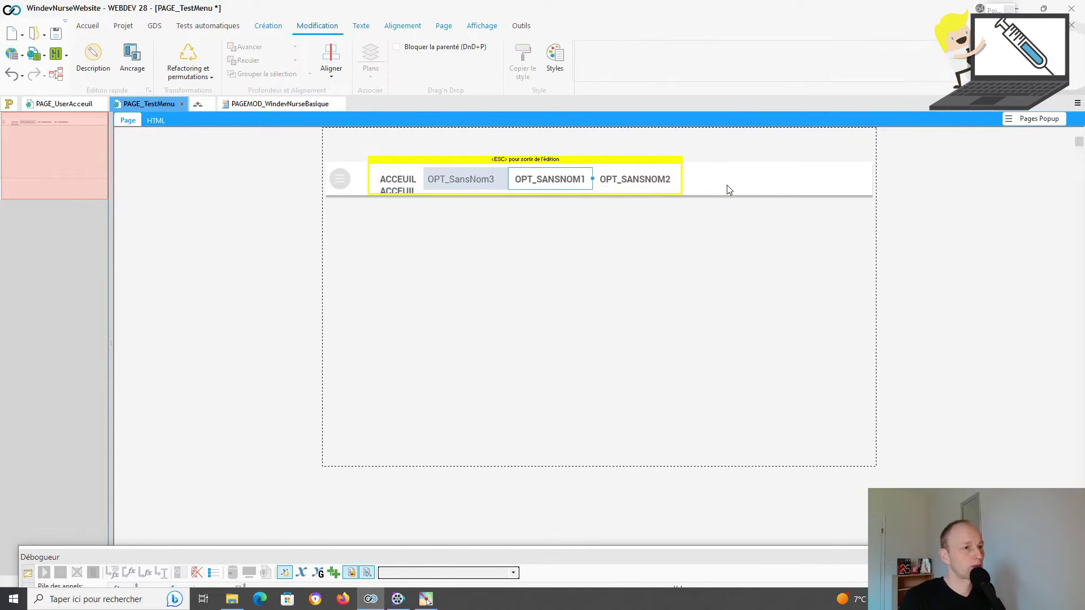
pyautogui.click(635, 175)
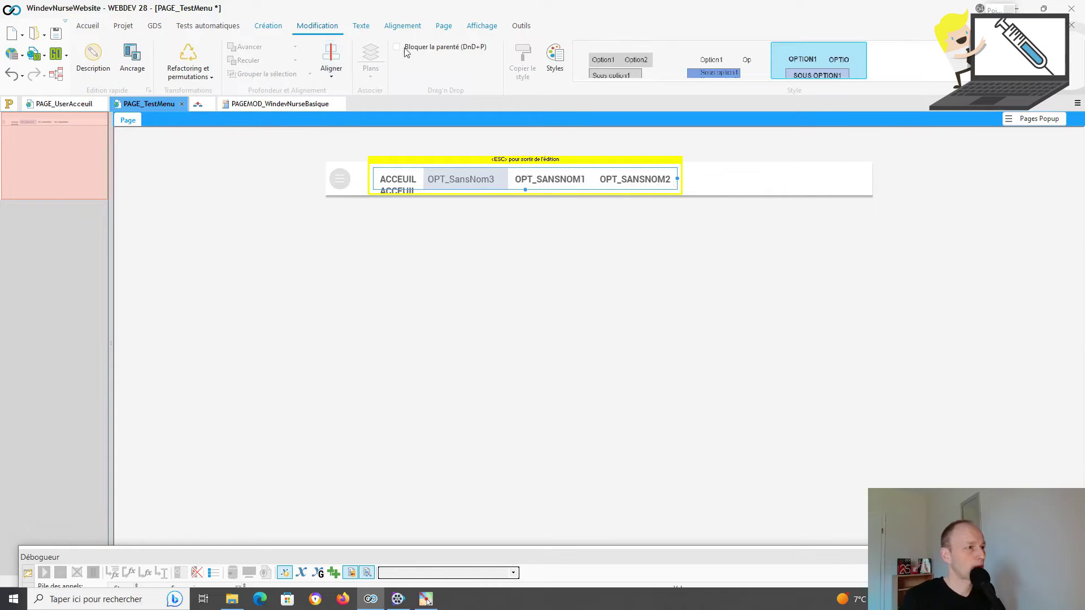
pyautogui.press('Escape')
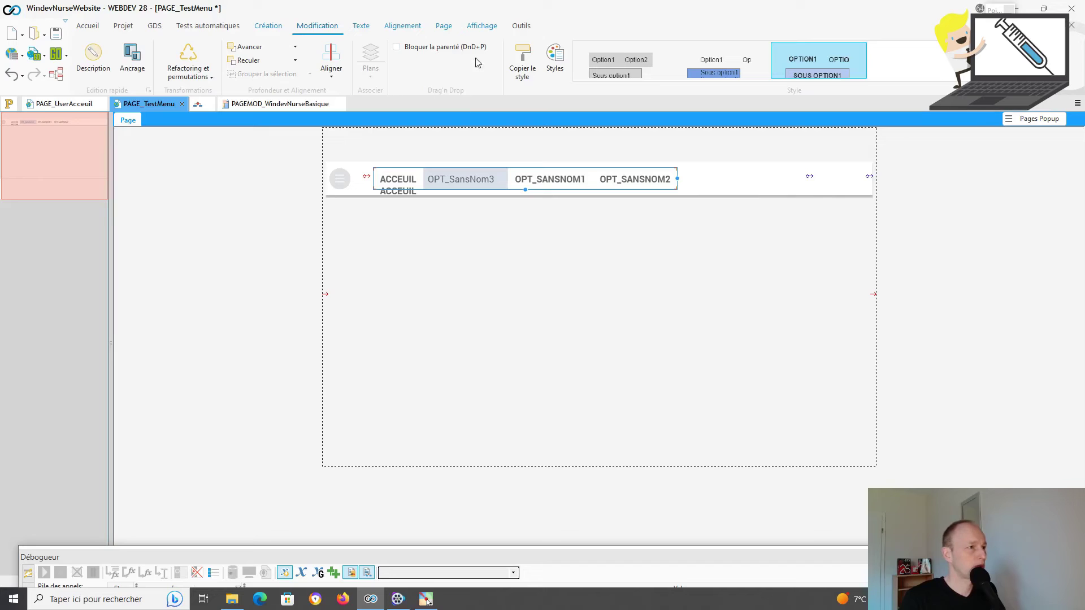
# Copy the navigation bar's style from the PAGEMOD_WindevNurseBasique template onto the navigation bar of PAGE_TestMenu.
pyautogui.click(273, 107)
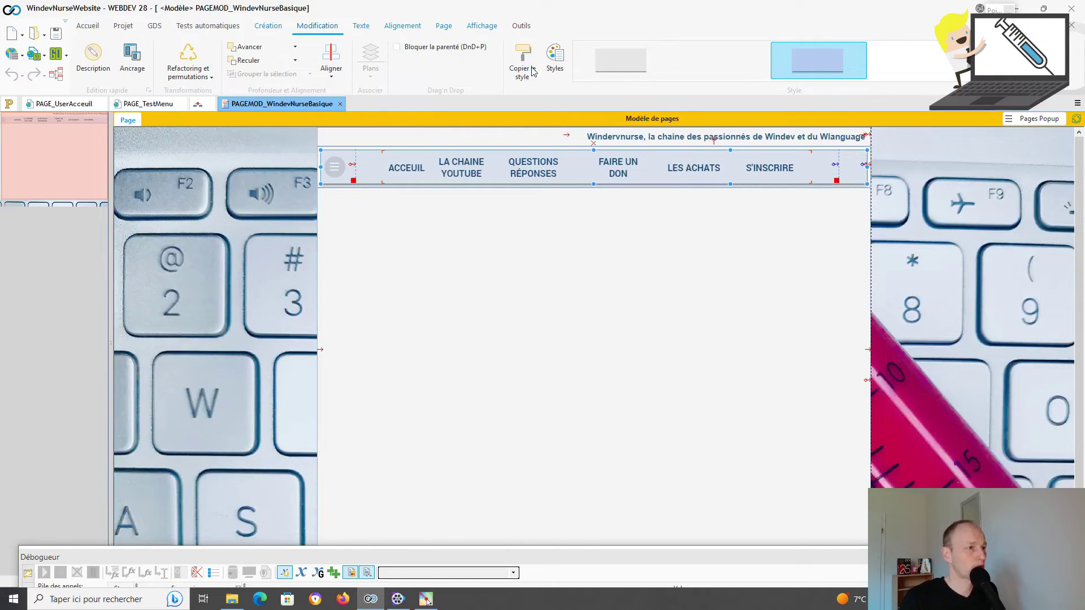
pyautogui.click(149, 105)
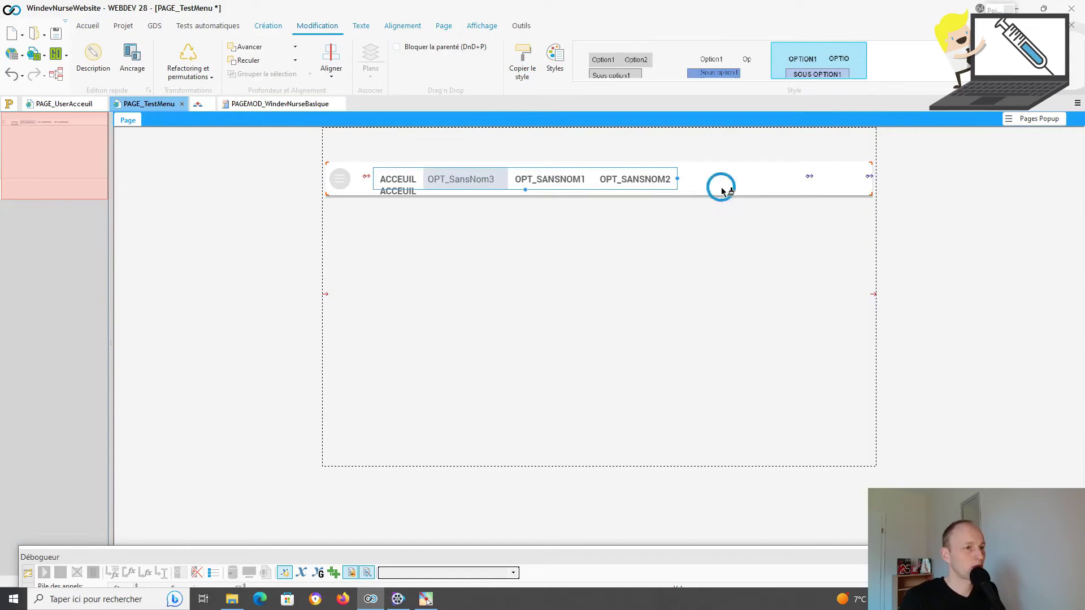
pyautogui.click(722, 187)
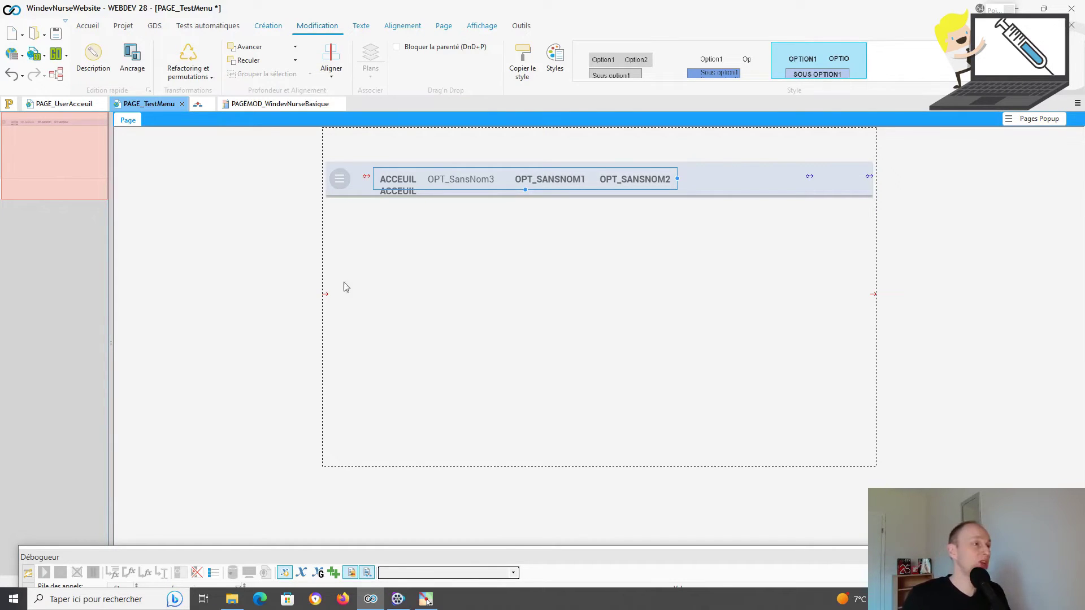
# Close PAGE_TestMenu without saving its changes, and close PAGE_UserAcceuil and the PAGEMOD_WindevNurseBasique template.
pyautogui.click(182, 104)
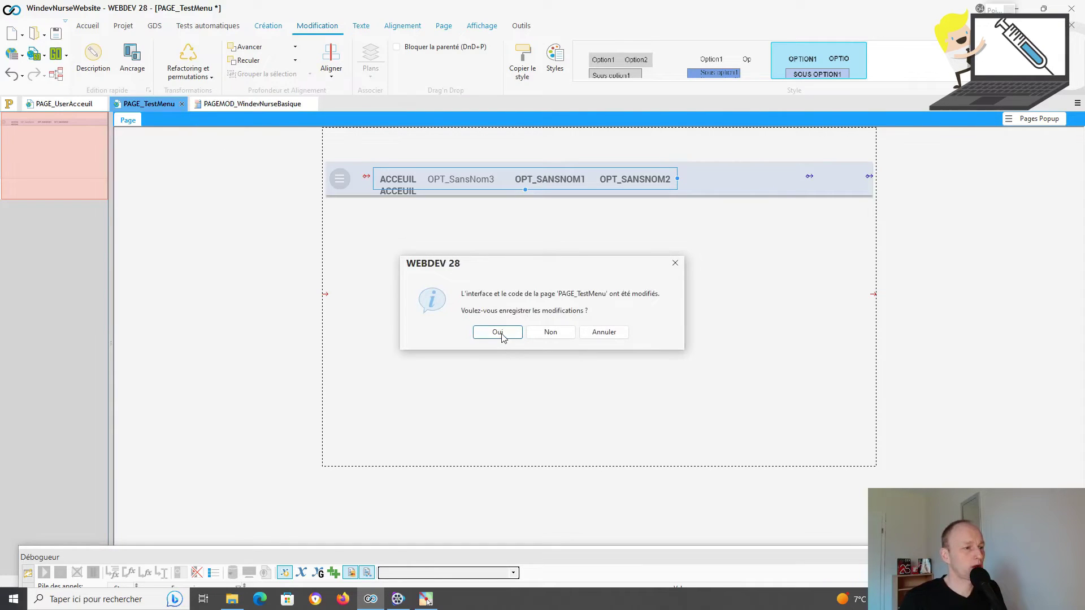
pyautogui.click(549, 338)
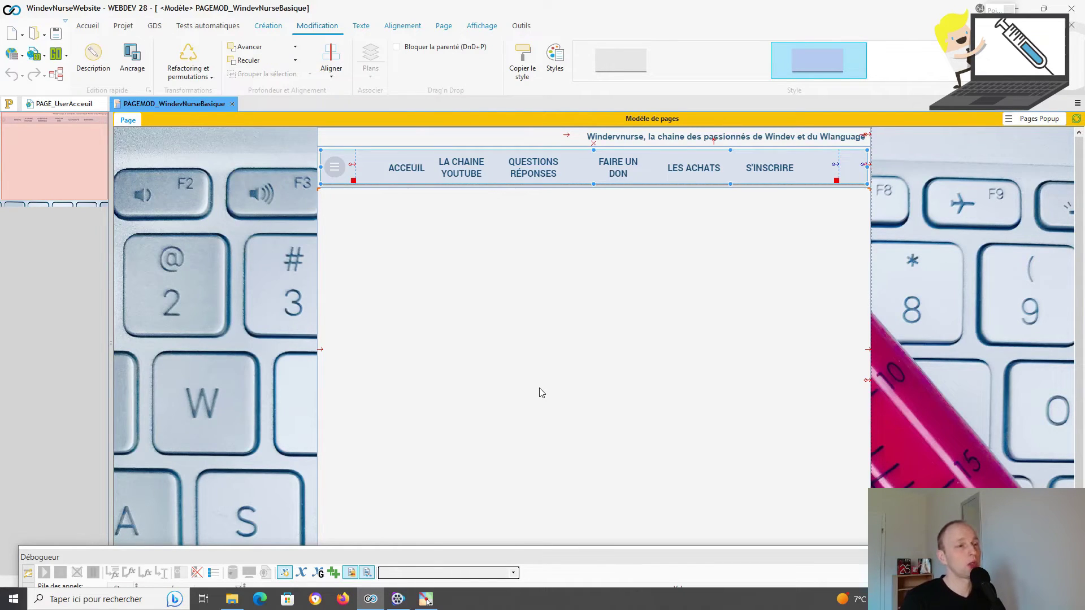
pyautogui.click(71, 105)
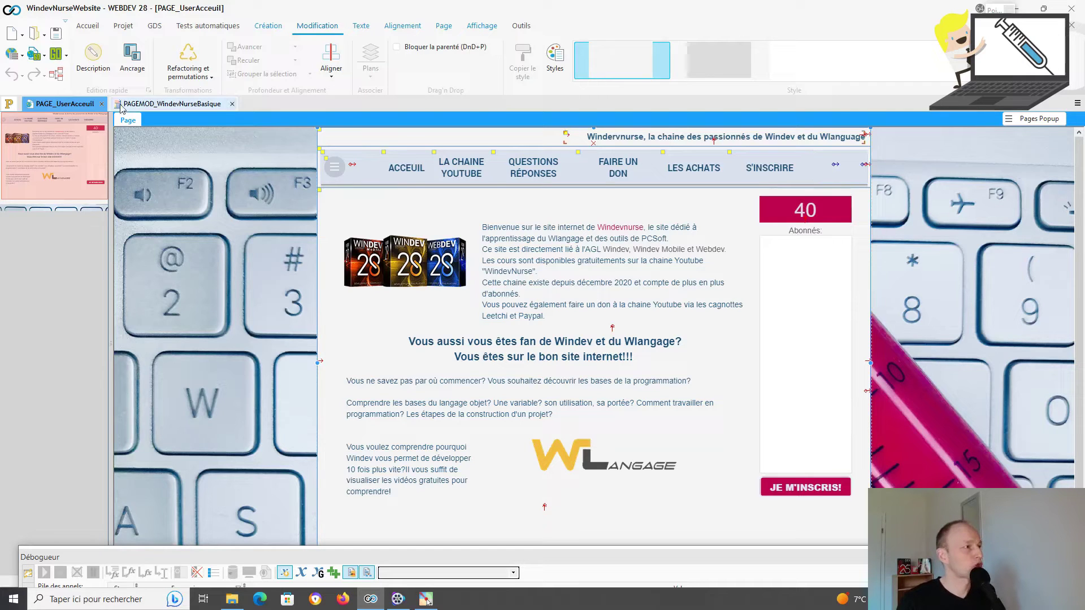
pyautogui.click(102, 104)
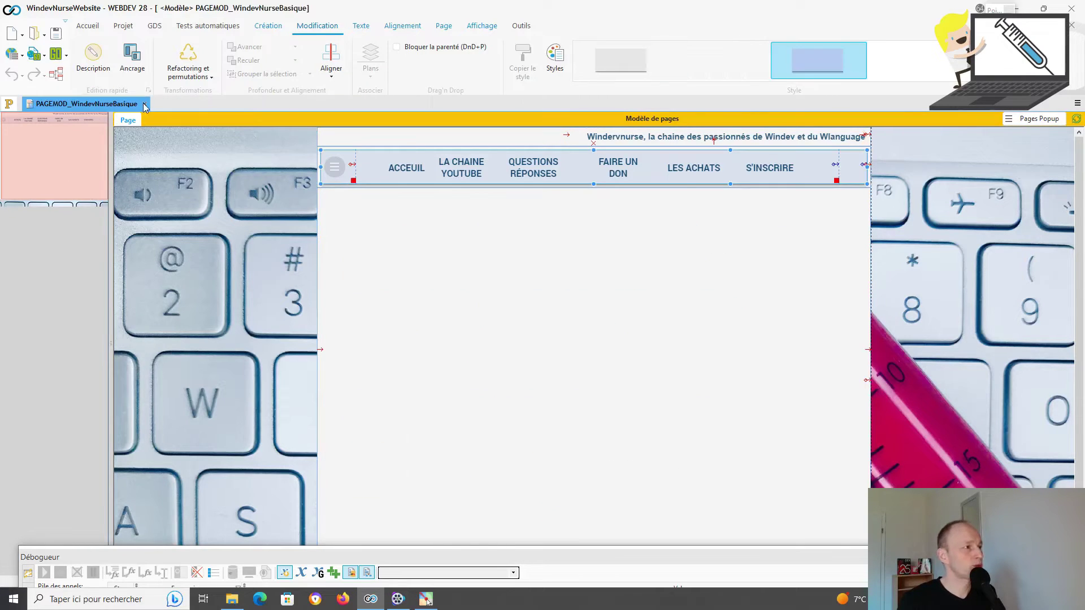
pyautogui.click(145, 105)
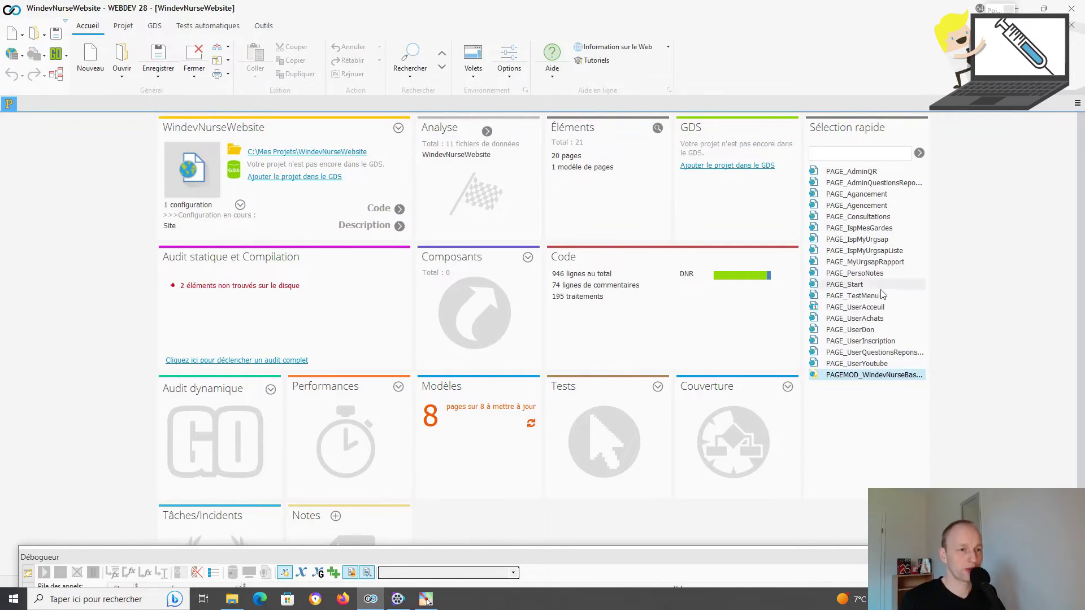
# Open PAGE_UserYoutube with the update from its template, and close it without saving.
pyautogui.doubleClick(889, 364)
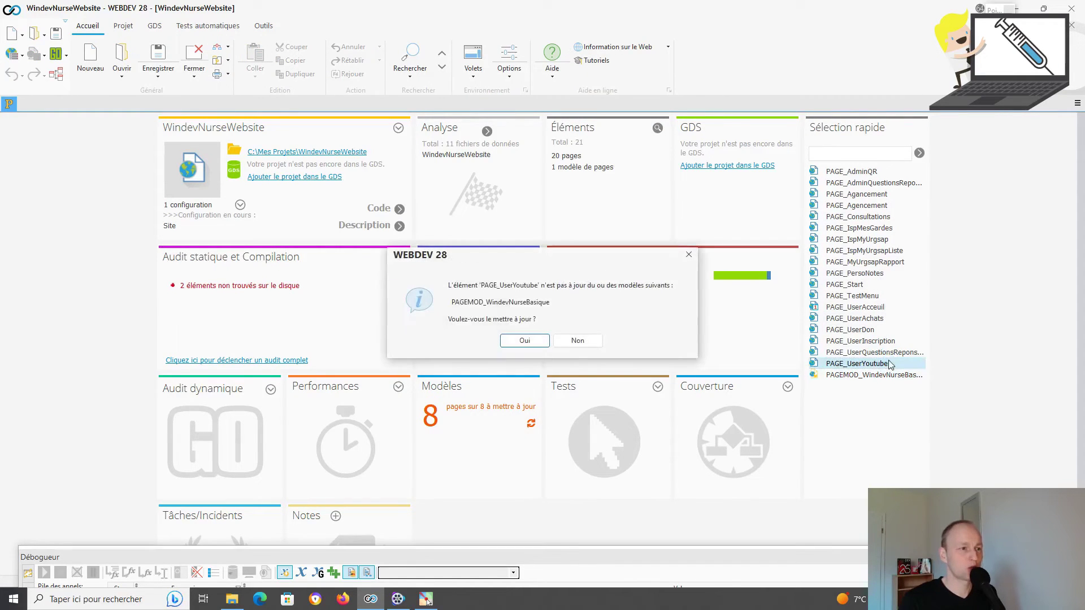
pyautogui.click(525, 343)
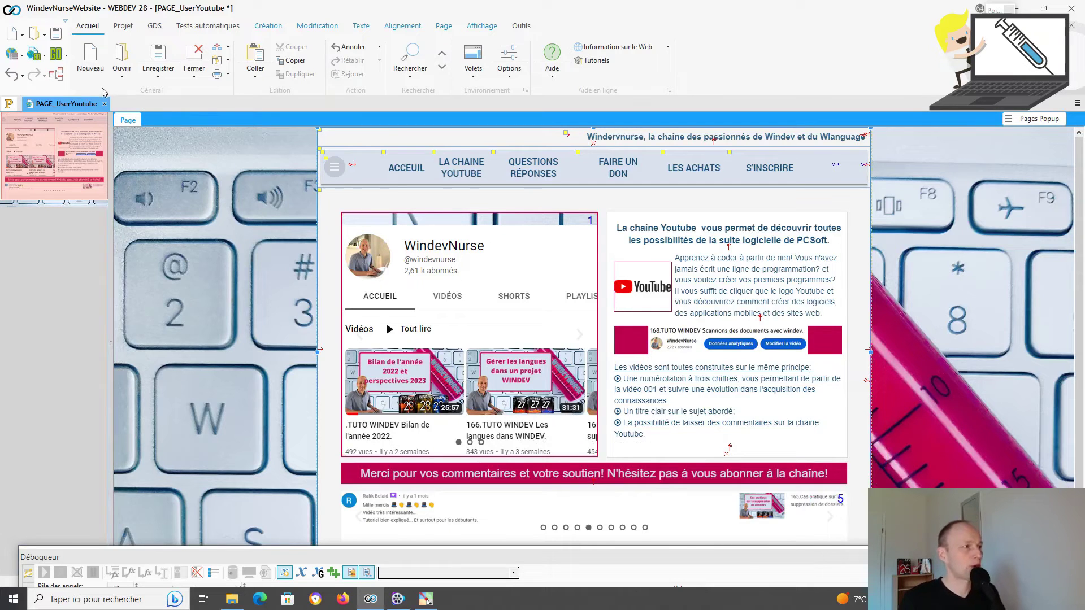
pyautogui.click(105, 103)
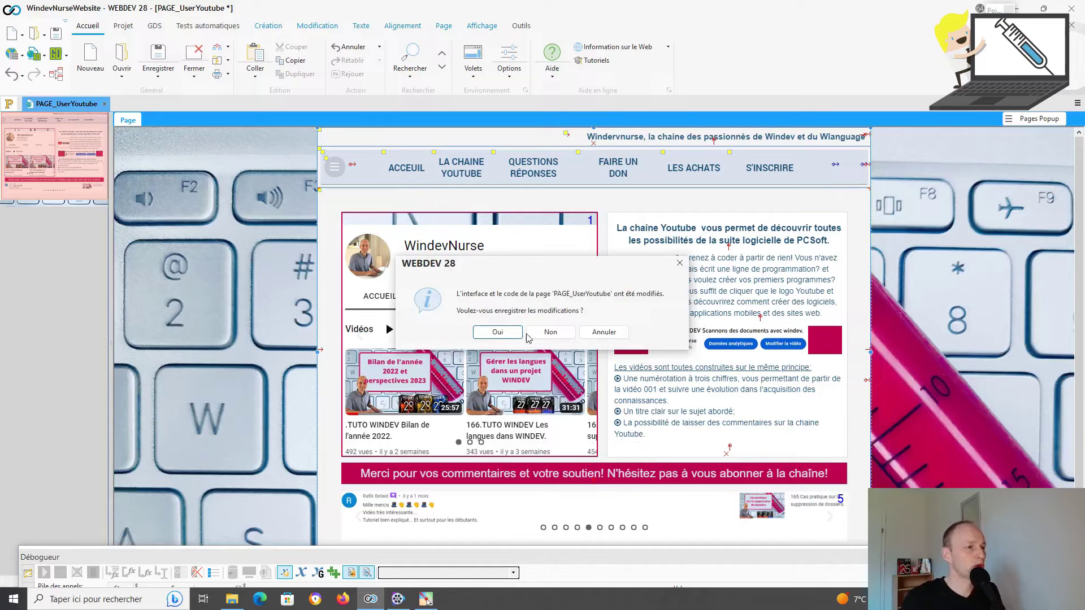
pyautogui.click(554, 334)
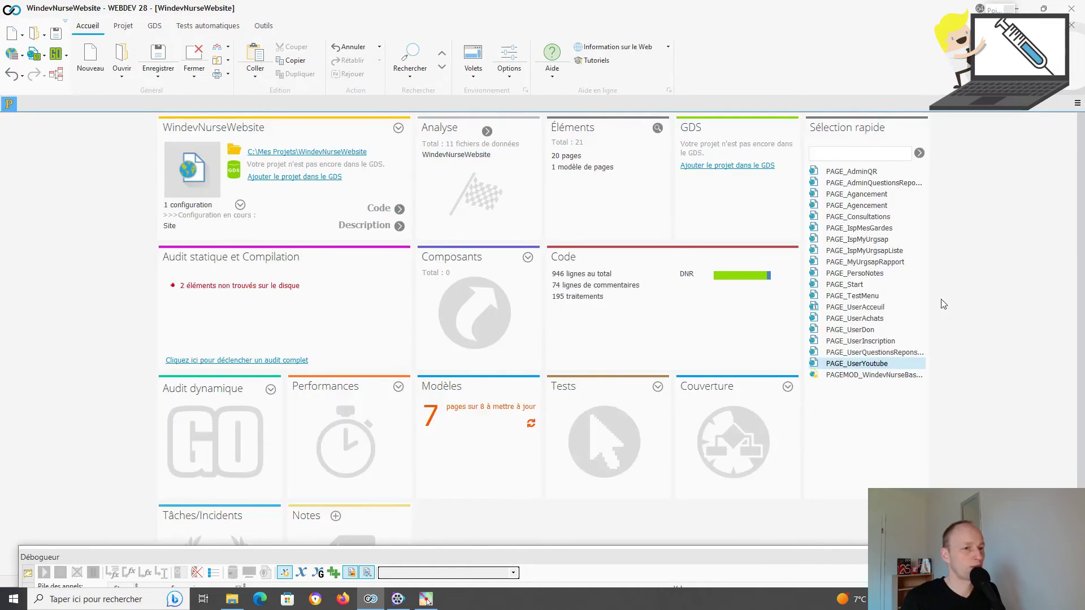
# Reopen the PAGEMOD_WindevNurseBasique template and start adding a layout (agencement) from the active view.
pyautogui.doubleClick(906, 376)
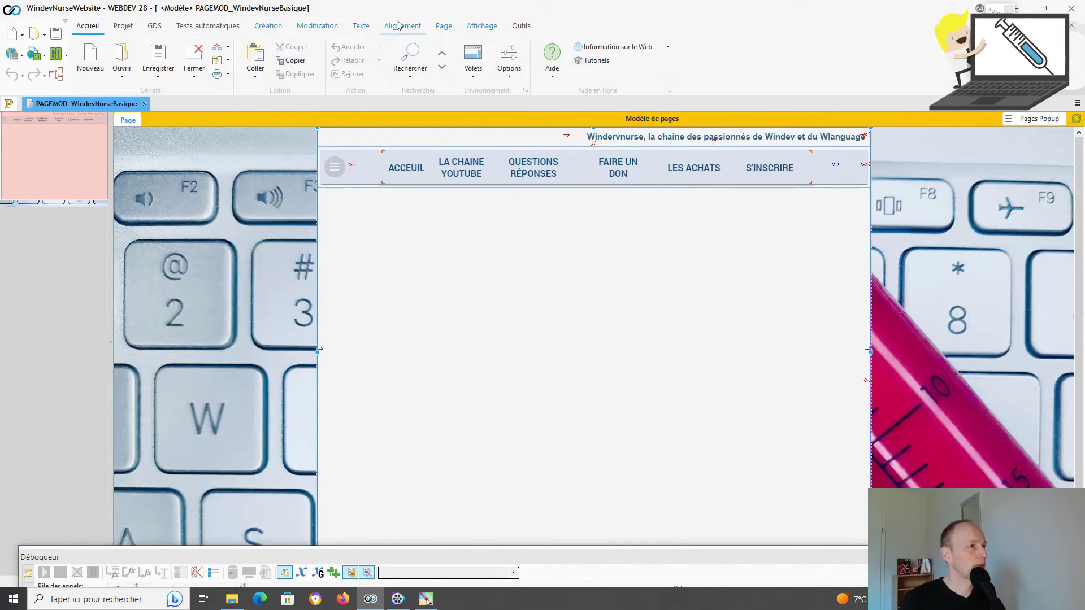
pyautogui.click(443, 26)
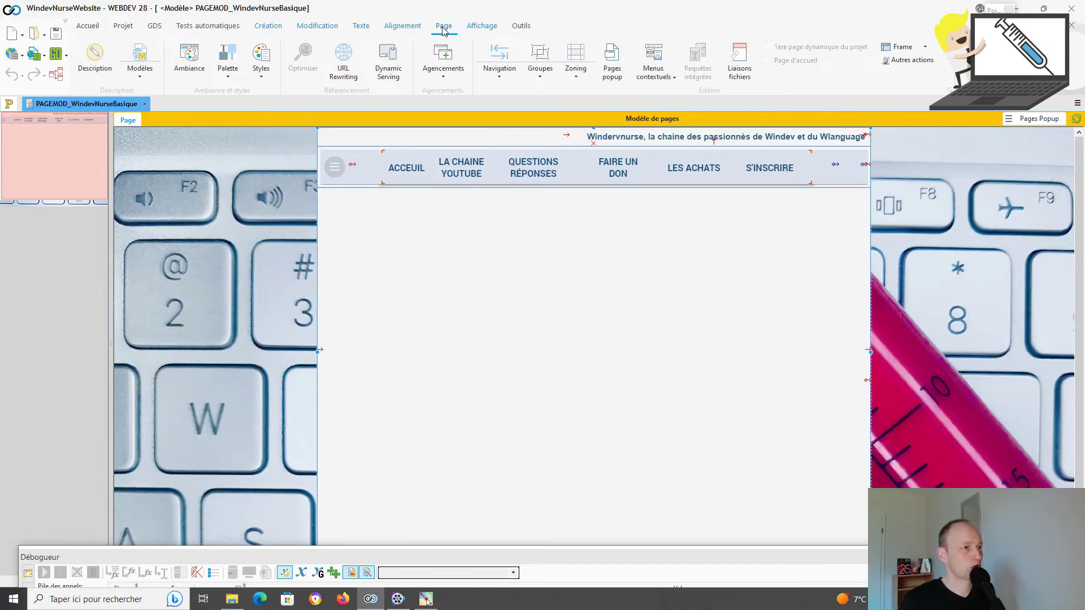
pyautogui.click(444, 69)
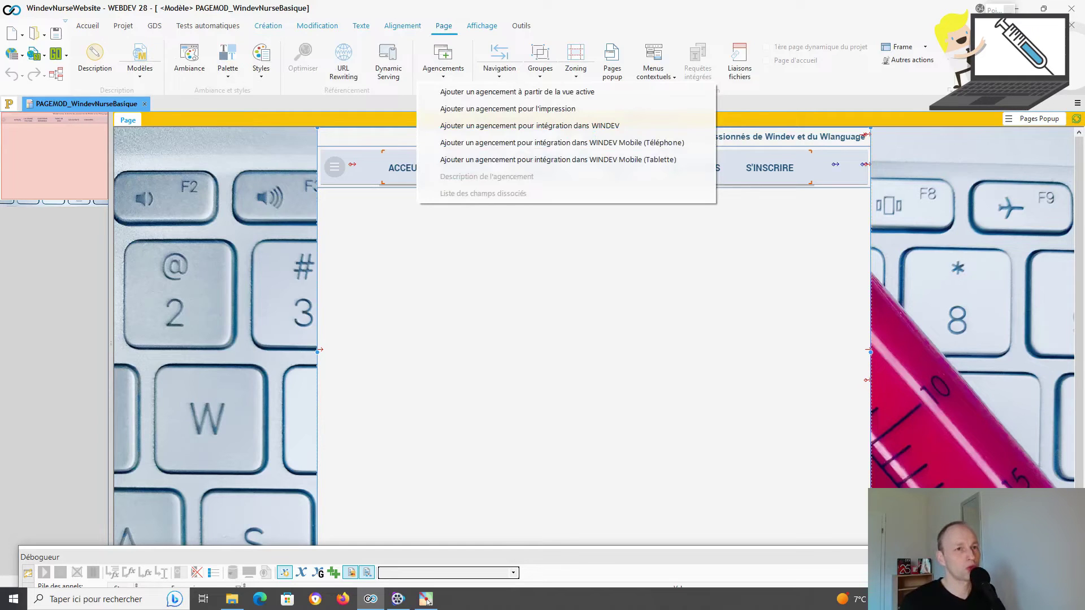
pyautogui.click(426, 600)
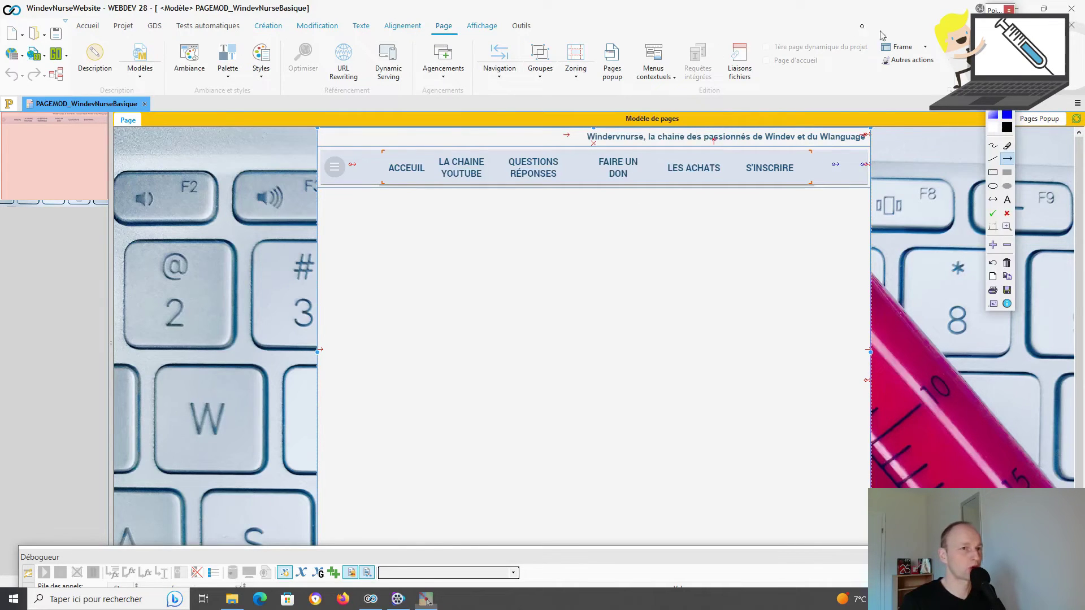
pyautogui.click(999, 26)
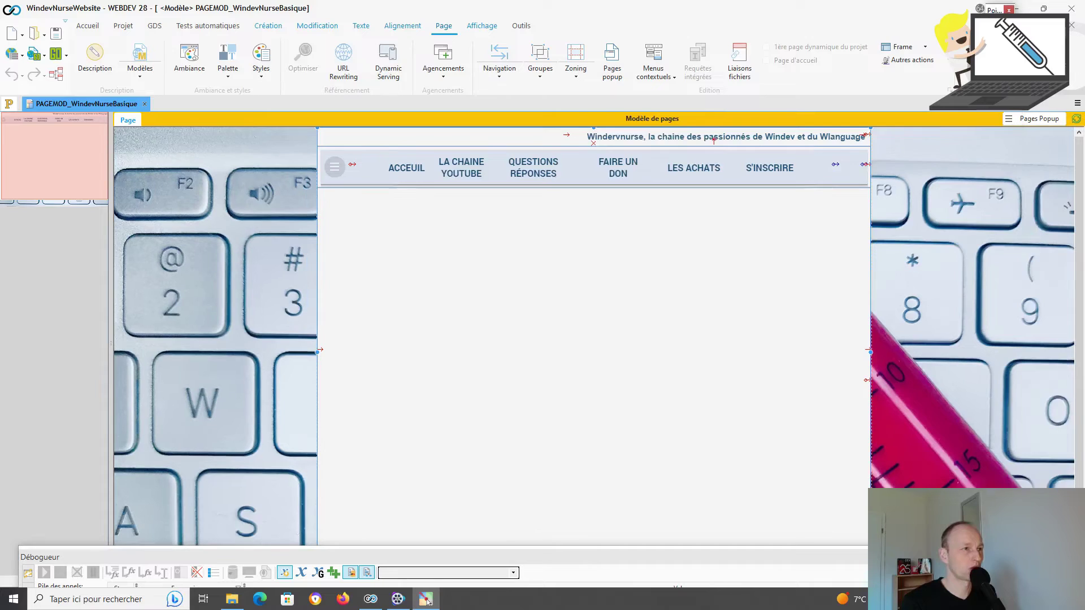
pyautogui.click(447, 80)
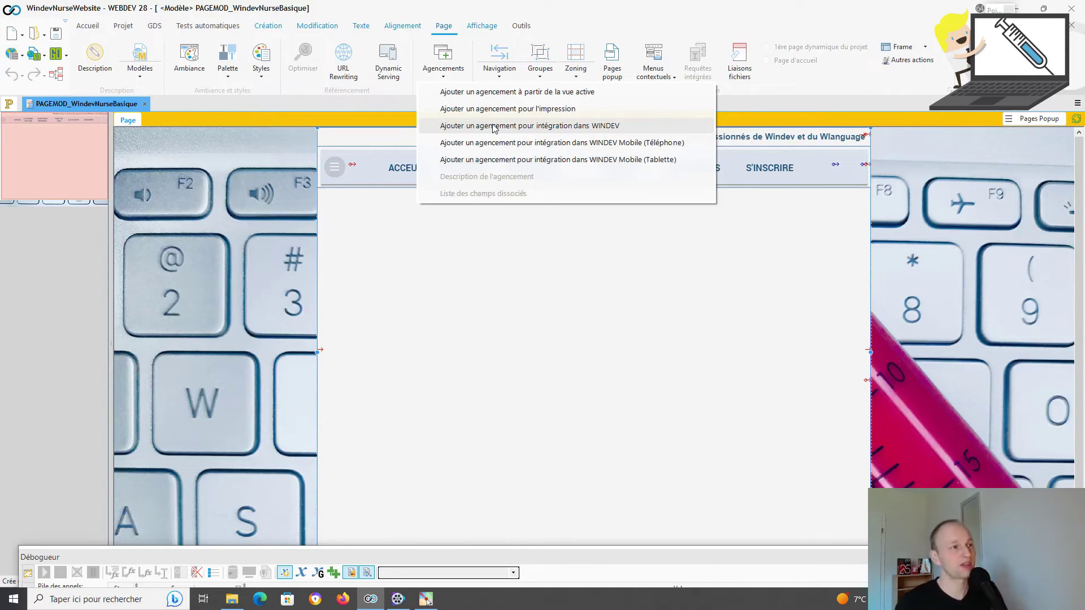
pyautogui.click(526, 92)
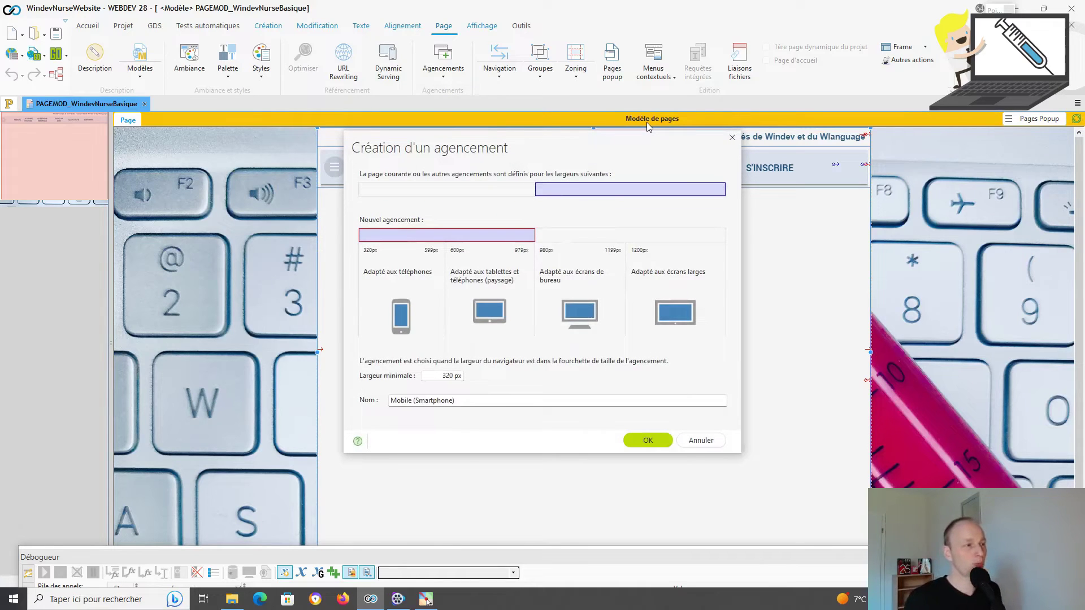
# Outline the already defined widths and the new layout's phone and tablet range with annotation rectangles, and exit the annotation tool.
pyautogui.click(425, 600)
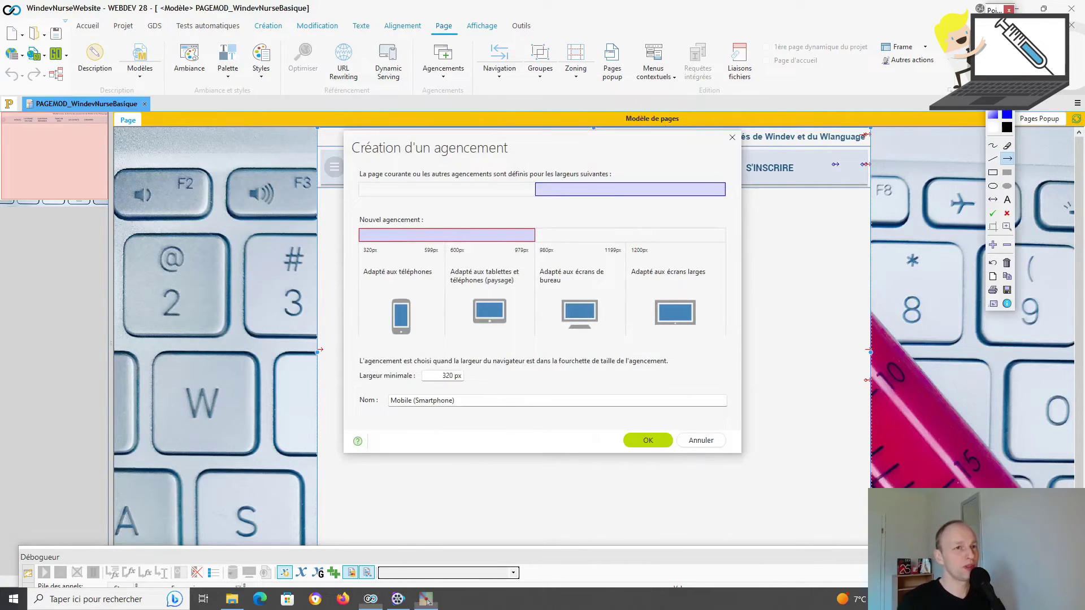
pyautogui.click(993, 173)
pyautogui.moveTo(353, 163)
pyautogui.mouseDown()
pyautogui.moveTo(627, 187)
pyautogui.moveTo(744, 213)
pyautogui.mouseUp()
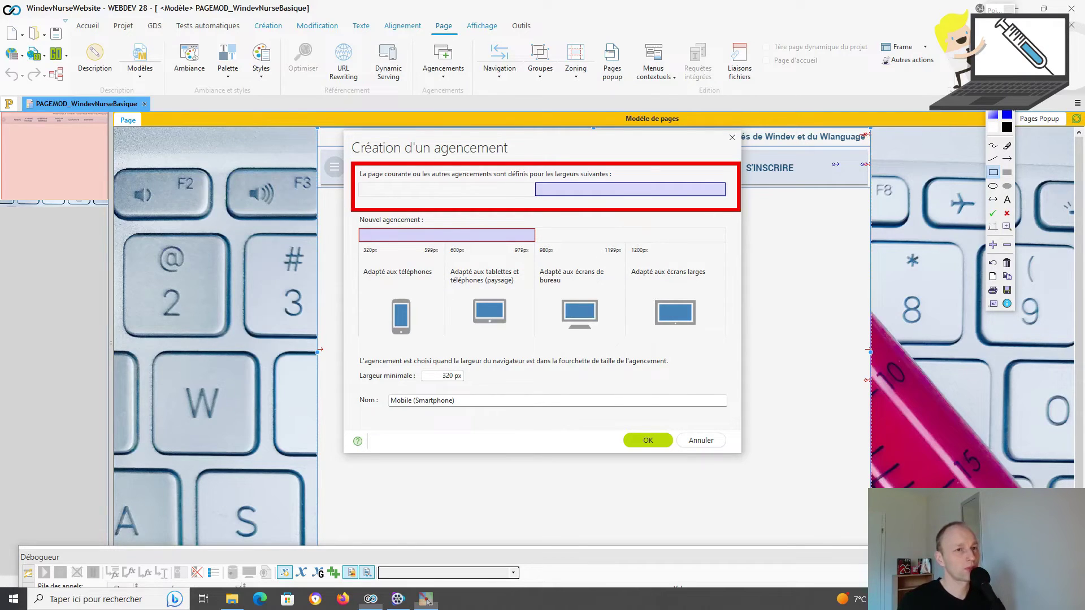
pyautogui.moveTo(351, 224)
pyautogui.mouseDown()
pyautogui.moveTo(436, 236)
pyautogui.moveTo(547, 349)
pyautogui.mouseUp()
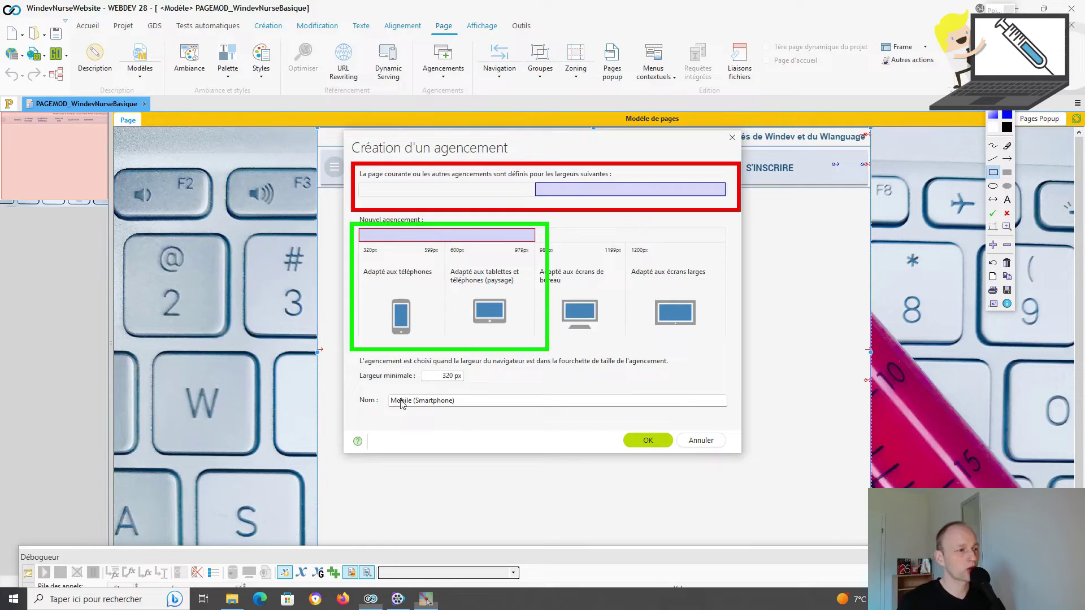
pyautogui.click(426, 600)
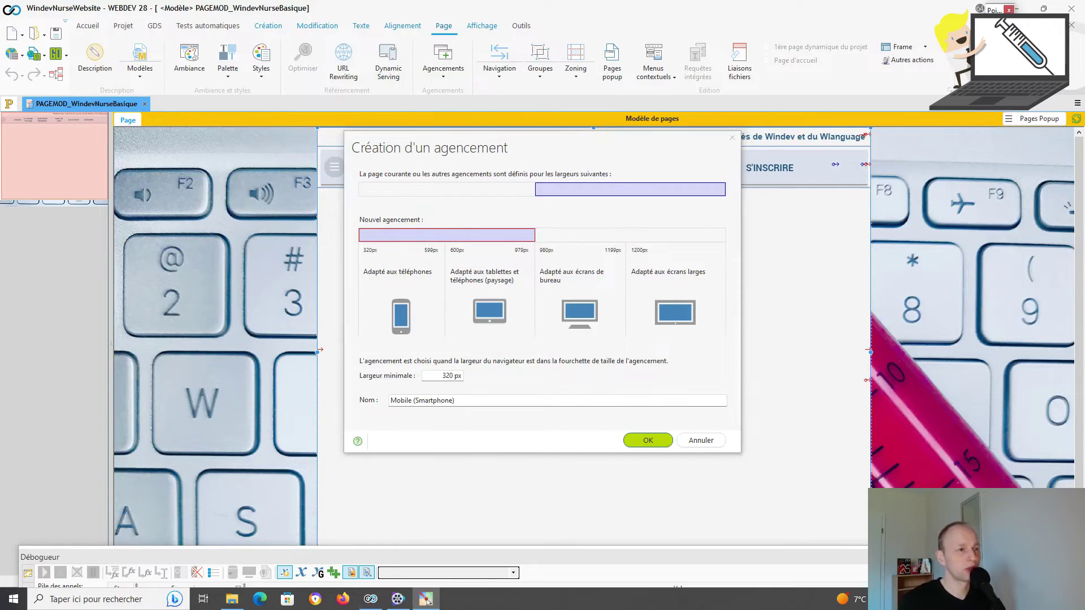
# Create the Mobile (Smartphone) layout with a 320 px minimum width, and compare it with the 980 px Bureau layout.
pyautogui.click(665, 444)
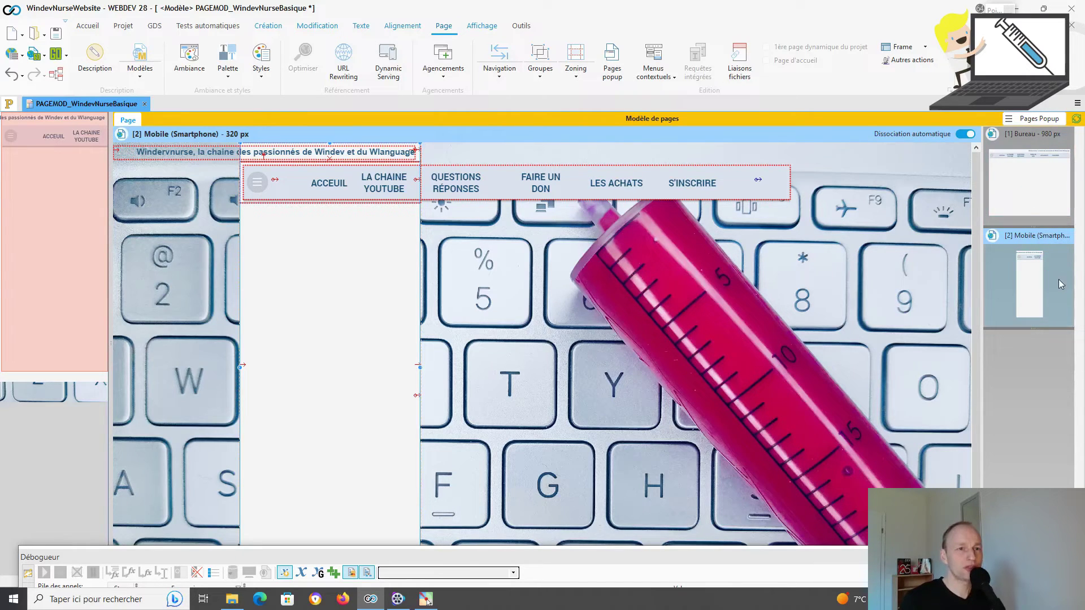
pyautogui.click(1048, 189)
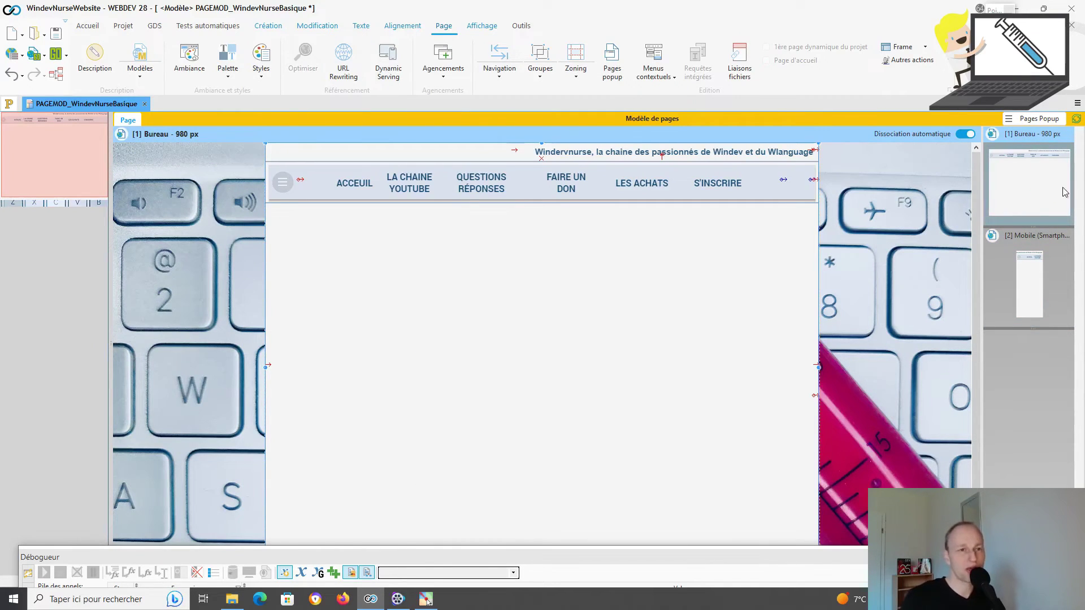
pyautogui.click(1048, 263)
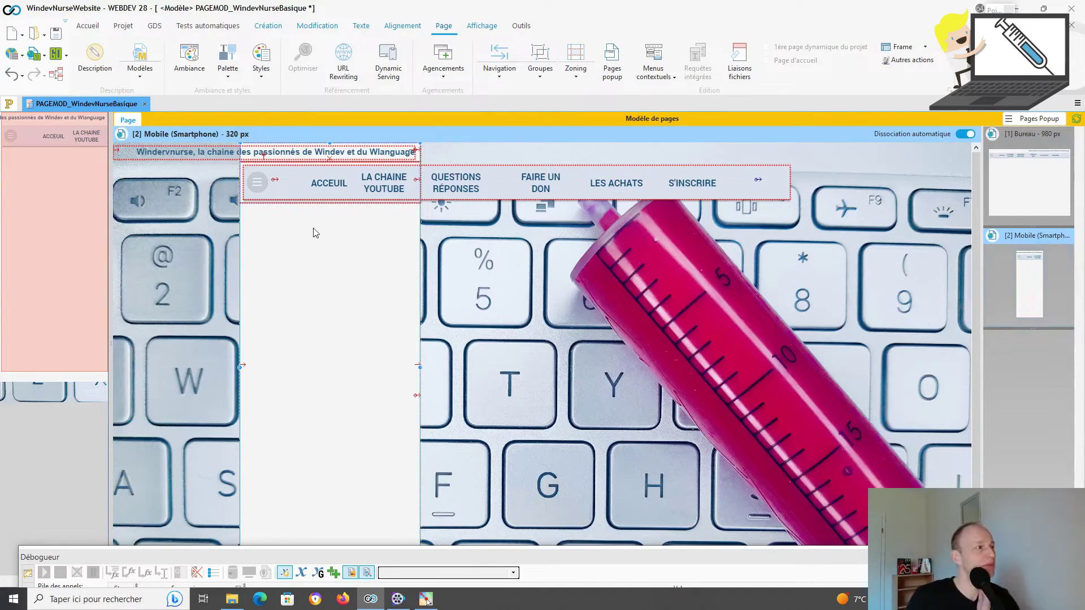
# Shrink the title text at the top of the Mobile layout so its left edge fits within the 320 px page.
pyautogui.click(137, 154)
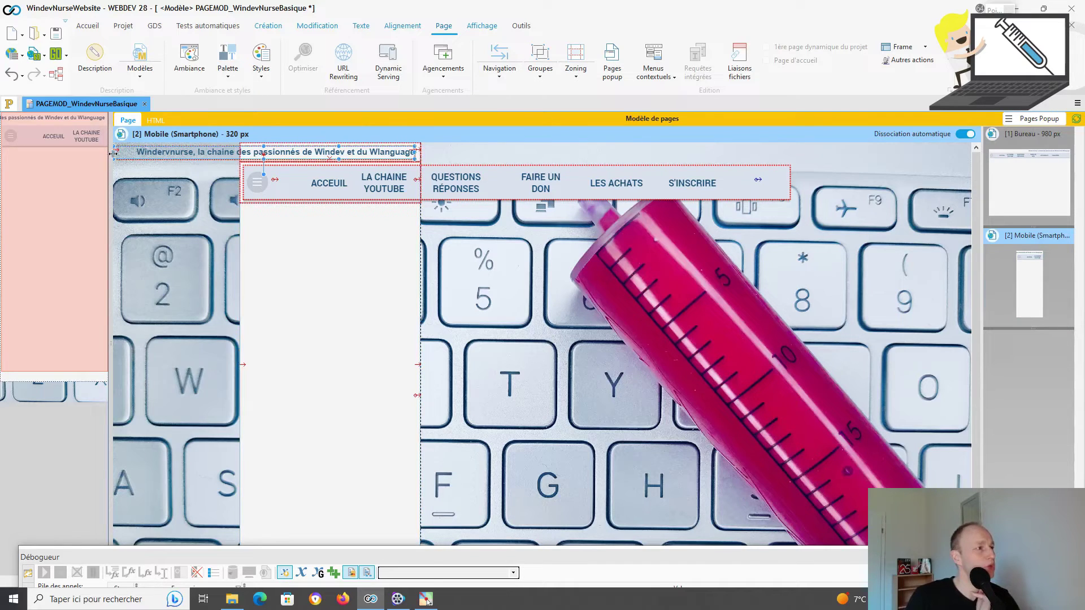
pyautogui.moveTo(115, 151); pyautogui.dragTo(244, 152)
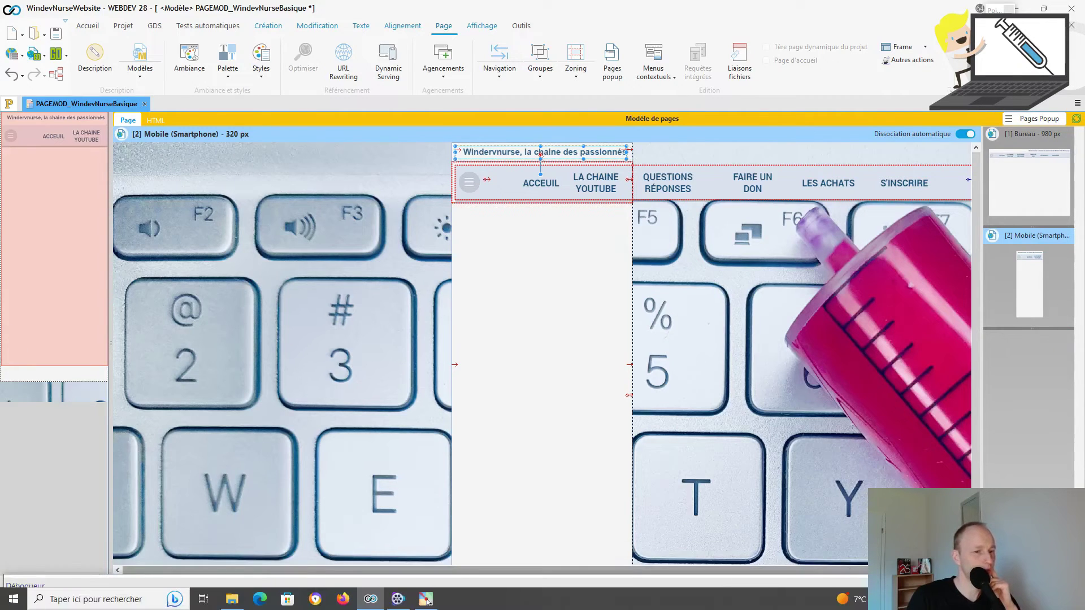
# Switch the NAV_SansNom1 navigation bar to compact display mode in the Mobile (Smartphone) layout.
pyautogui.moveTo(890, 570); pyautogui.dragTo(949, 570)
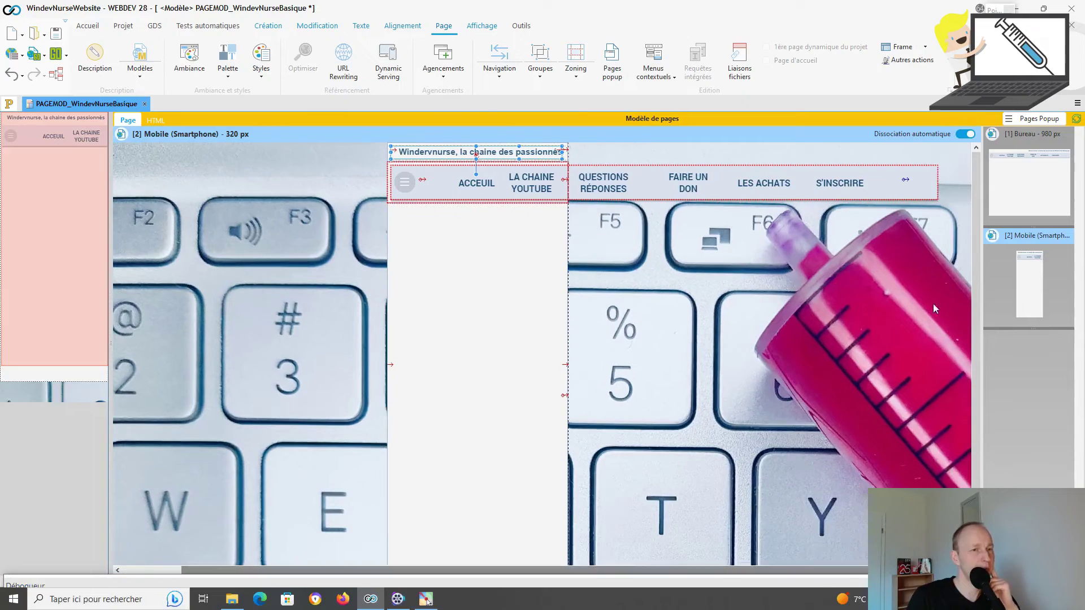
pyautogui.click(923, 193)
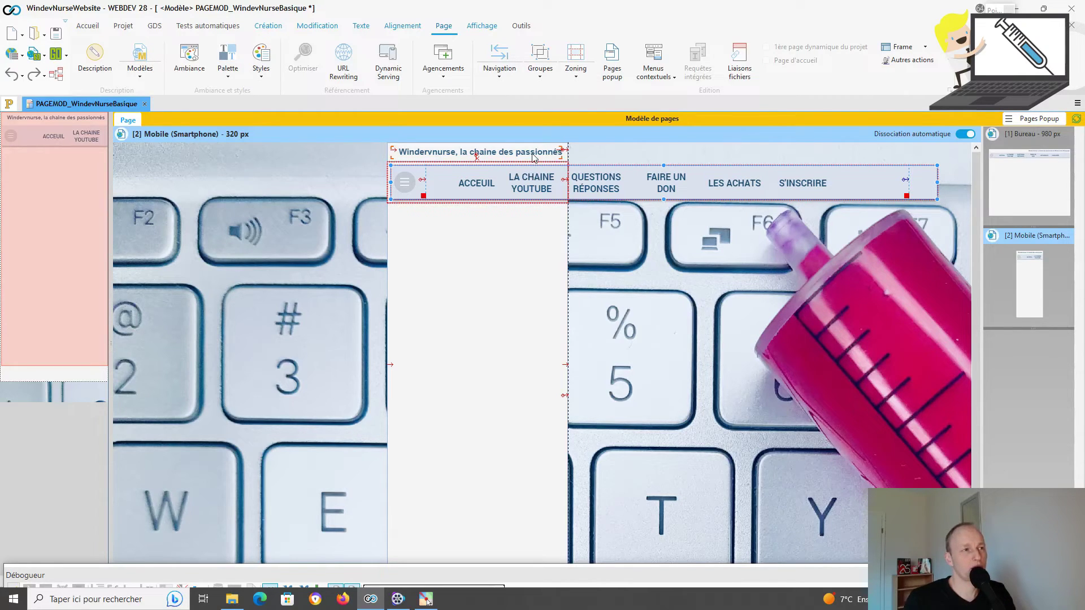
pyautogui.rightClick(921, 187)
pyautogui.click(890, 144)
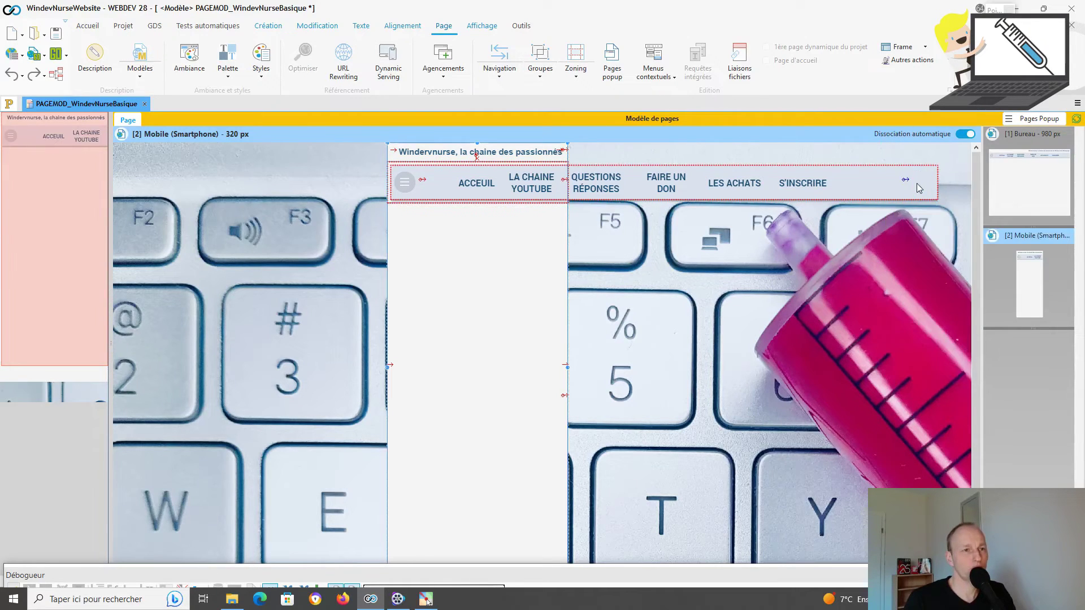
pyautogui.rightClick(919, 187)
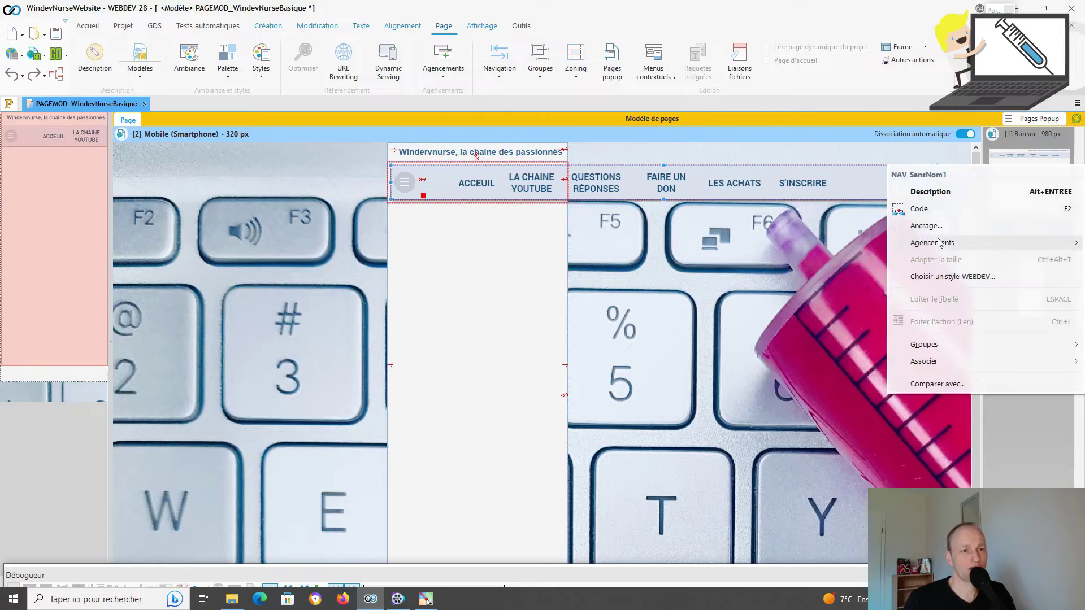
pyautogui.moveTo(938, 243)
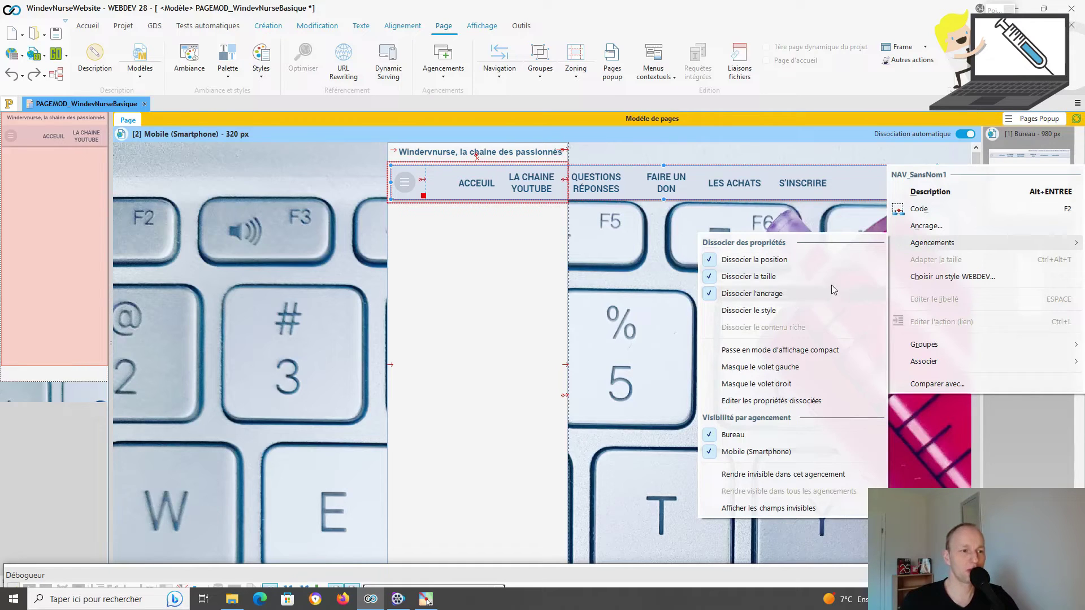
pyautogui.click(828, 354)
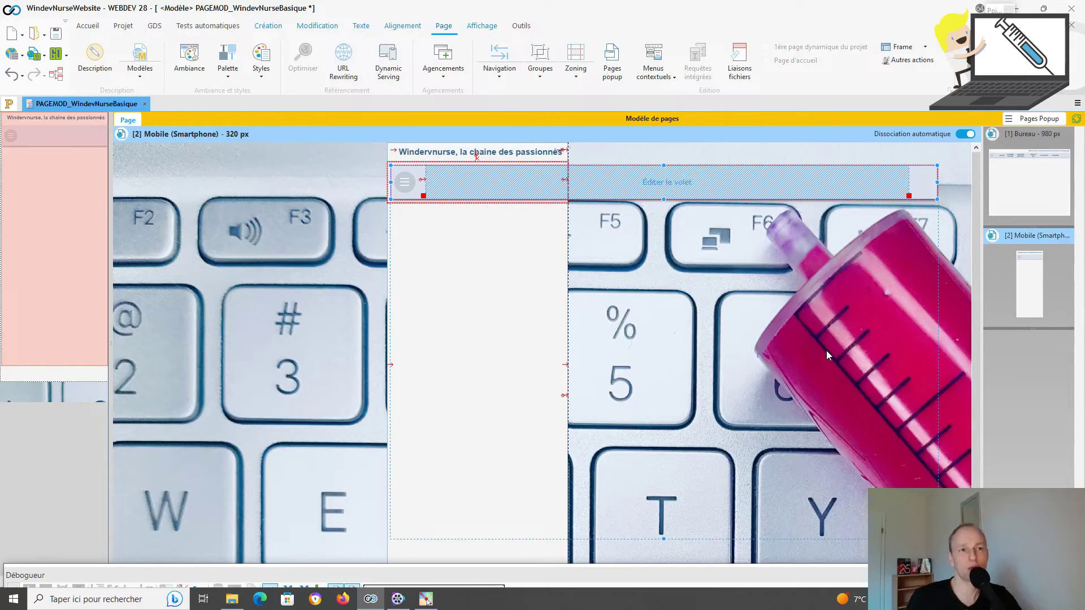
# Narrow the navigation bar to the mobile page width, adjust its central pane's side limits to clear the hamburger icon, and save the template.
pyautogui.click(936, 182)
pyautogui.moveTo(936, 182); pyautogui.dragTo(565, 183)
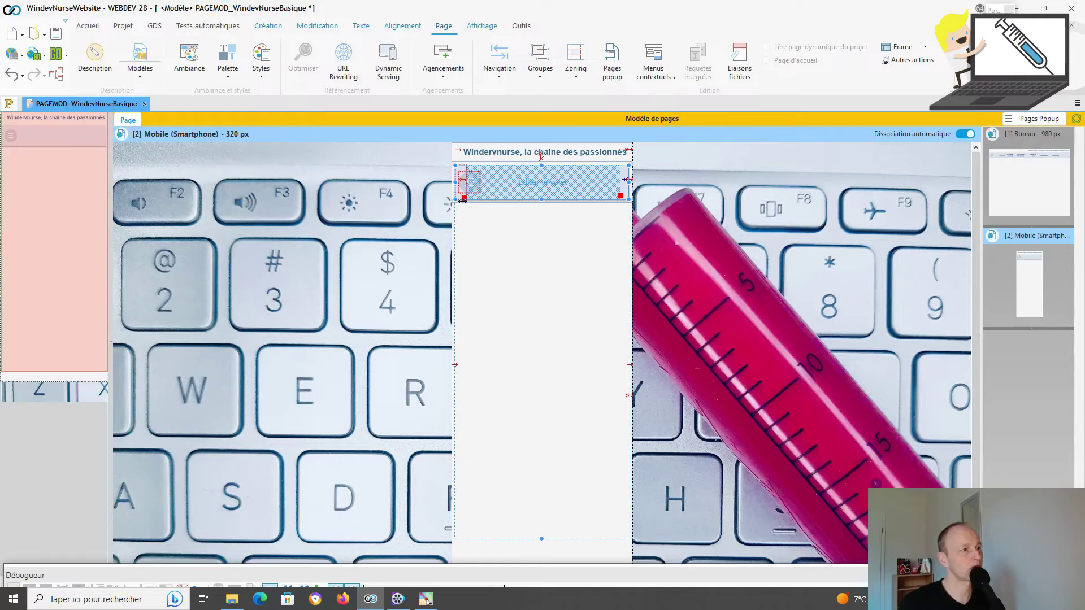
pyautogui.moveTo(463, 197); pyautogui.dragTo(485, 197)
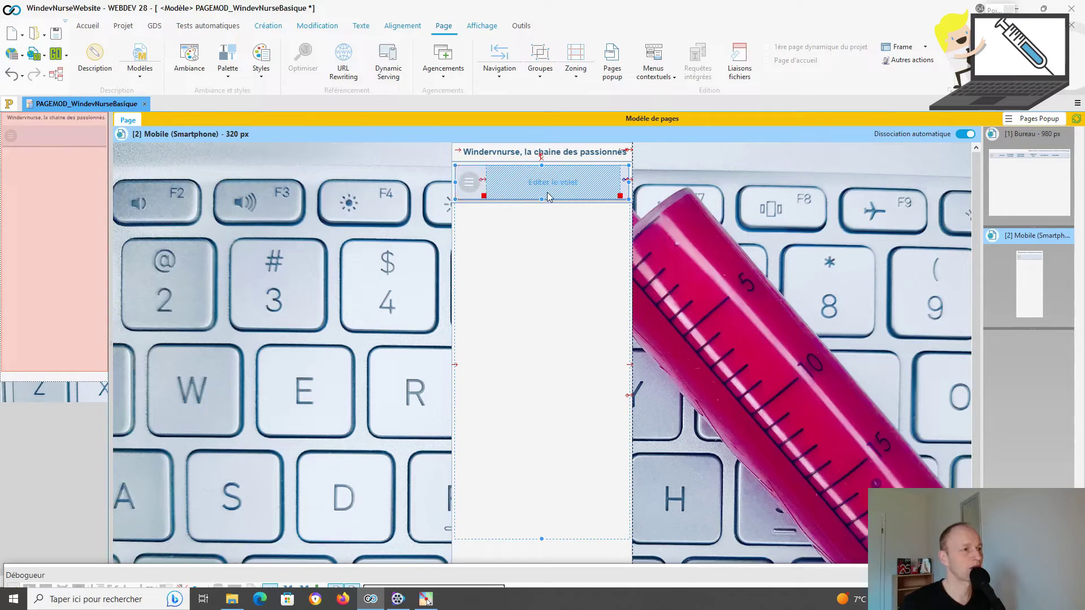
pyautogui.moveTo(616, 195); pyautogui.dragTo(604, 194)
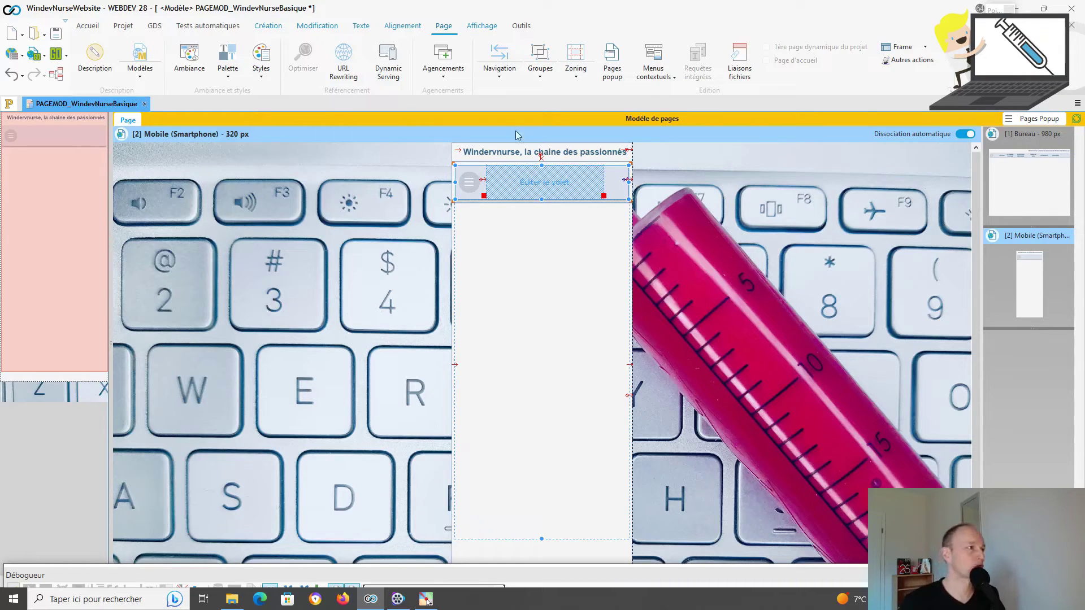
pyautogui.click(55, 35)
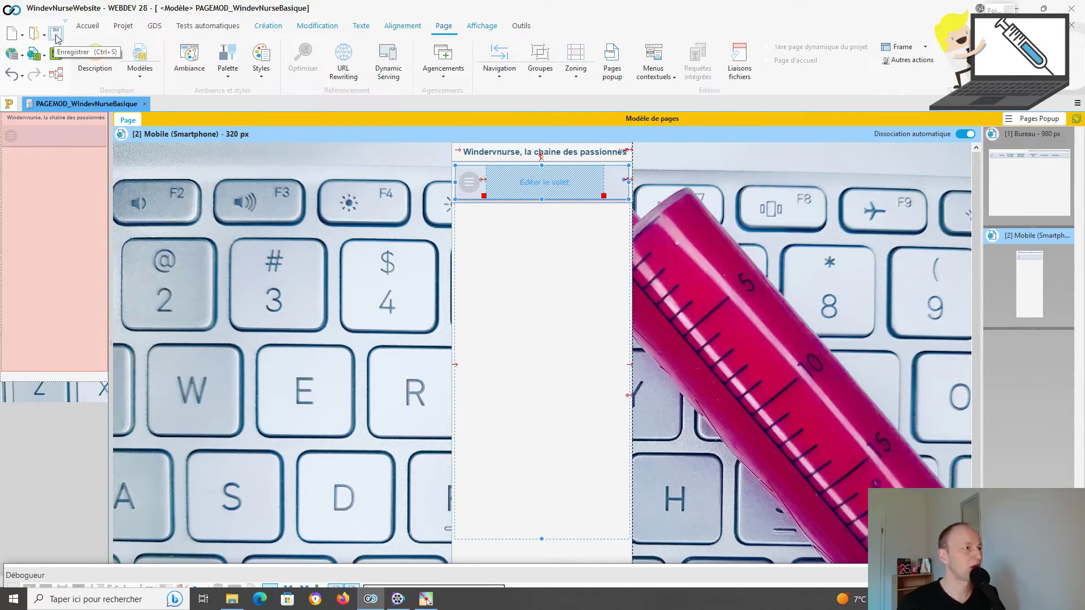
# Test the page in the browser, check the title and the hamburger menu's display at phone width, and close the browser.
pyautogui.click(35, 58)
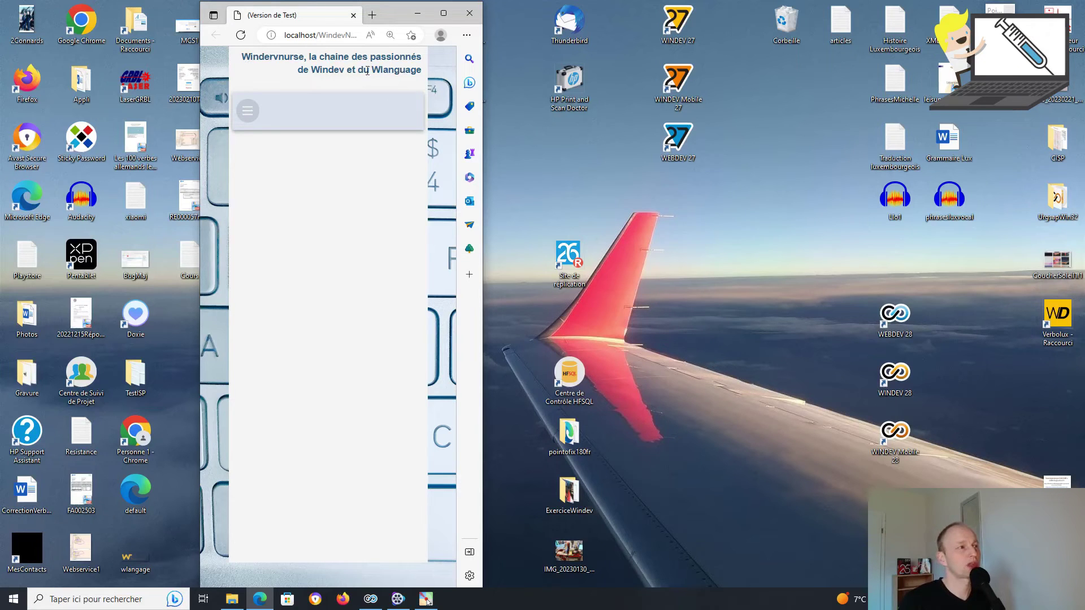
pyautogui.moveTo(241, 56); pyautogui.dragTo(424, 71)
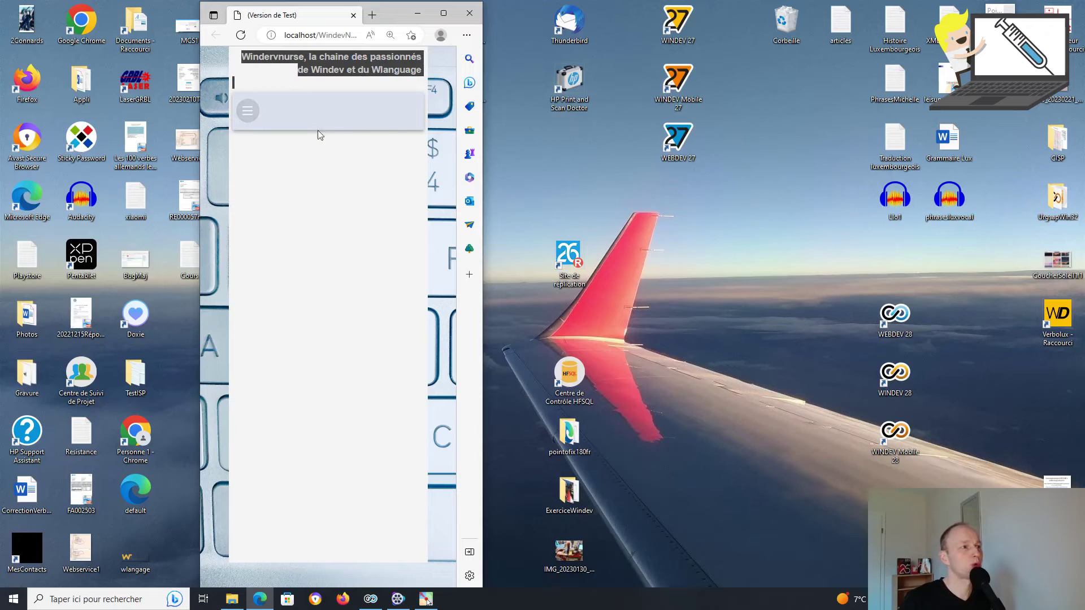
pyautogui.click(249, 115)
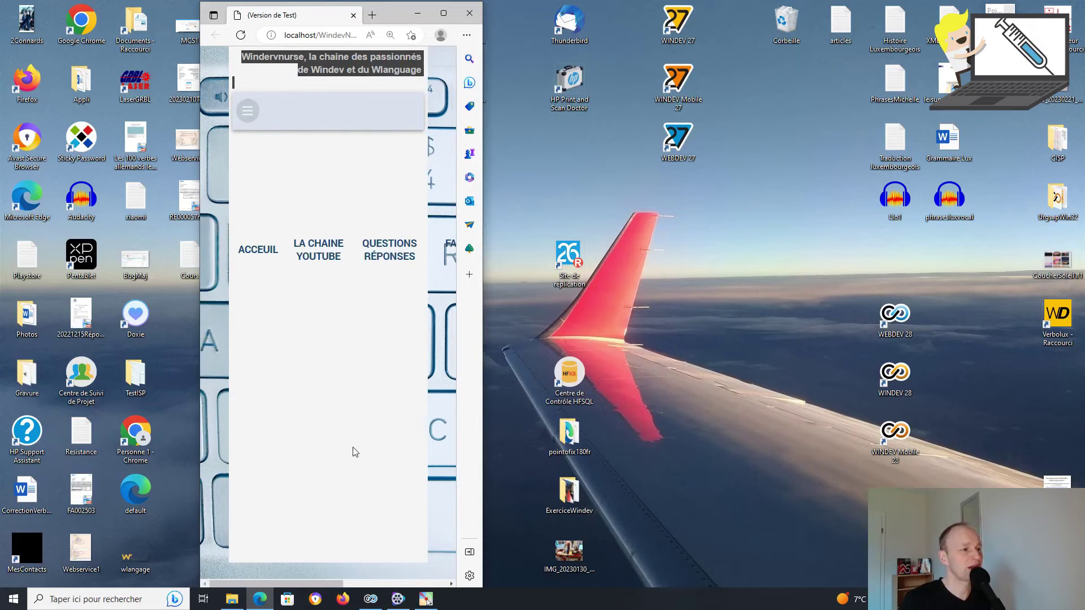
pyautogui.moveTo(331, 589); pyautogui.dragTo(293, 561)
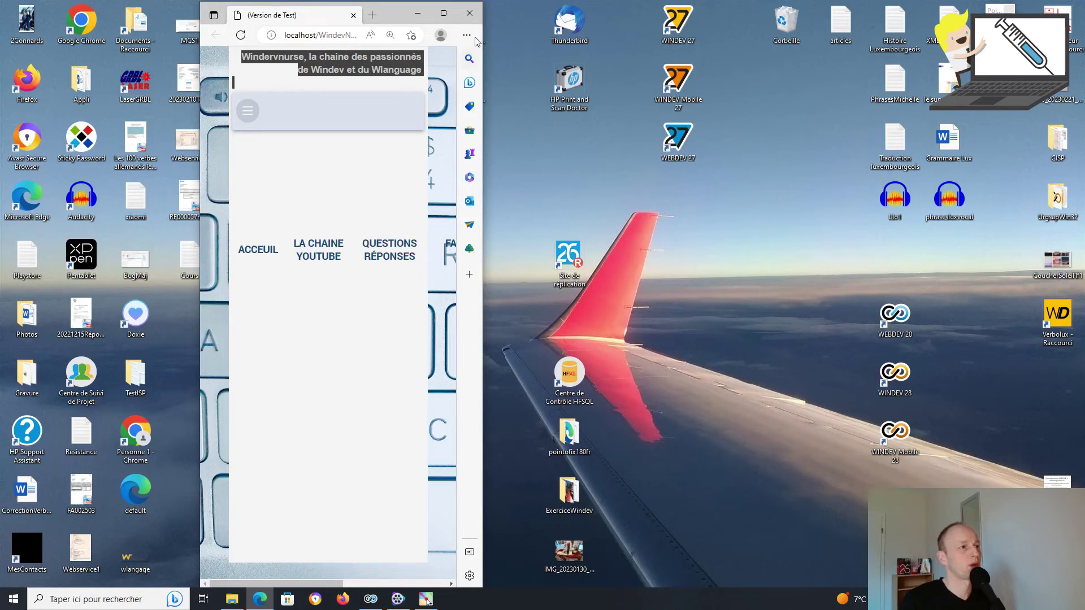
pyautogui.click(469, 17)
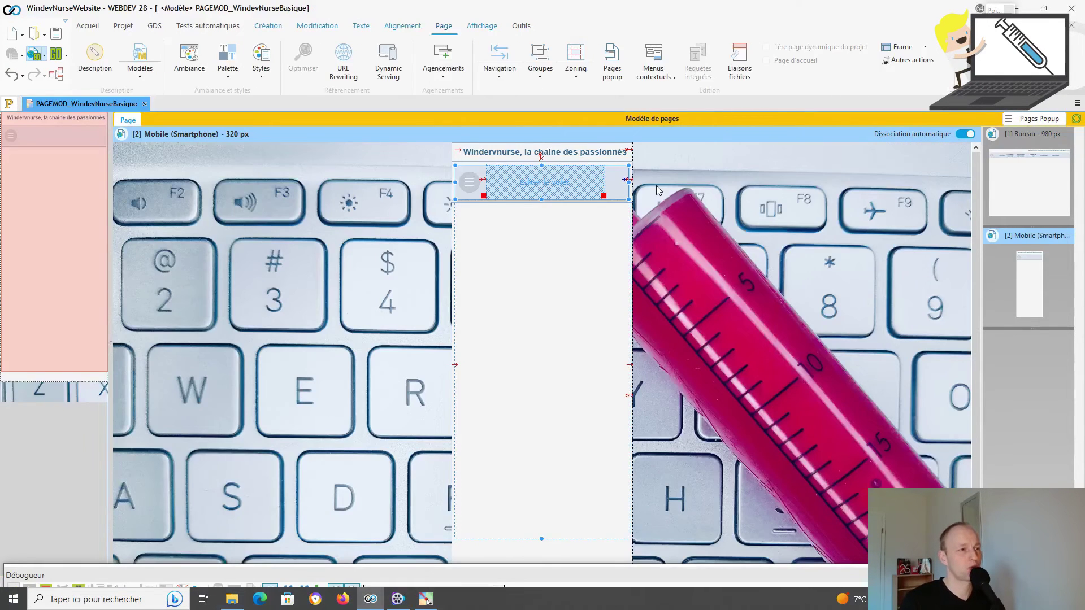
# Edit the navigation bar's pane (volet) and open the description of its MENU_Global menu.
pyautogui.rightClick(545, 189)
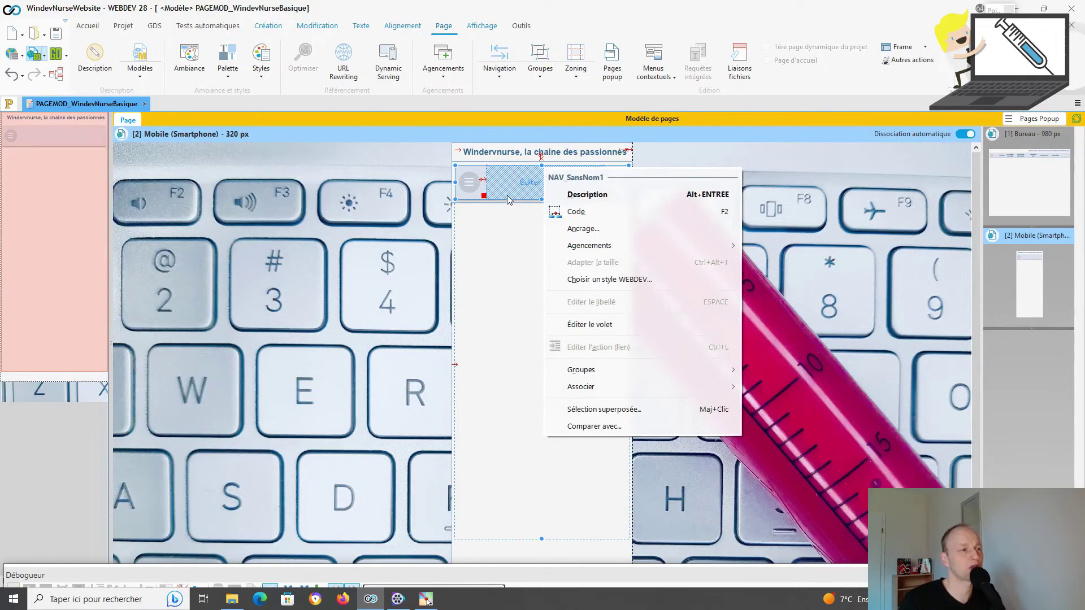
pyautogui.click(585, 324)
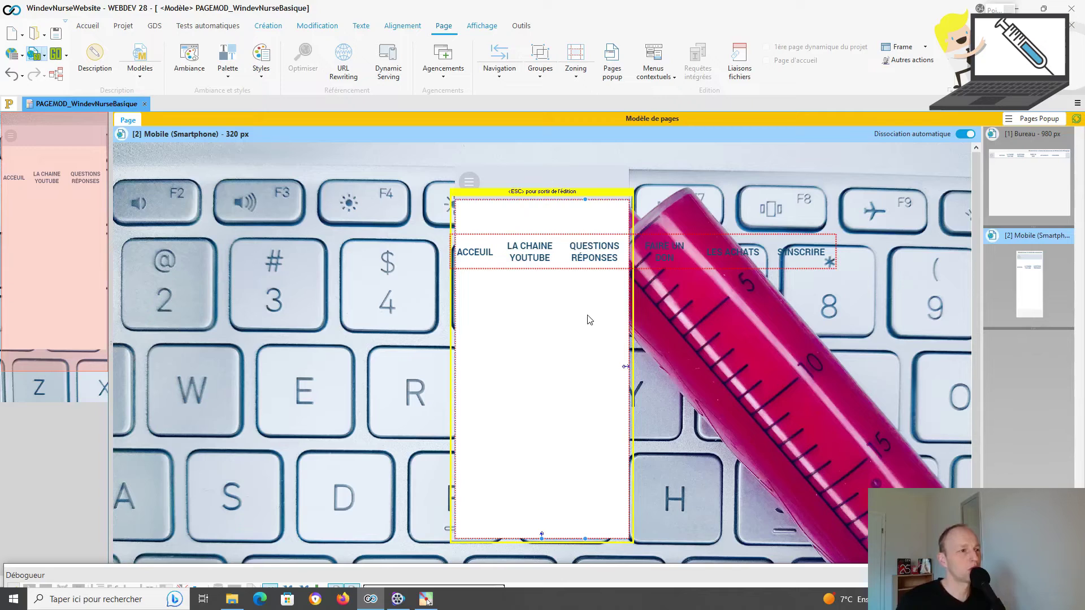
pyautogui.rightClick(581, 257)
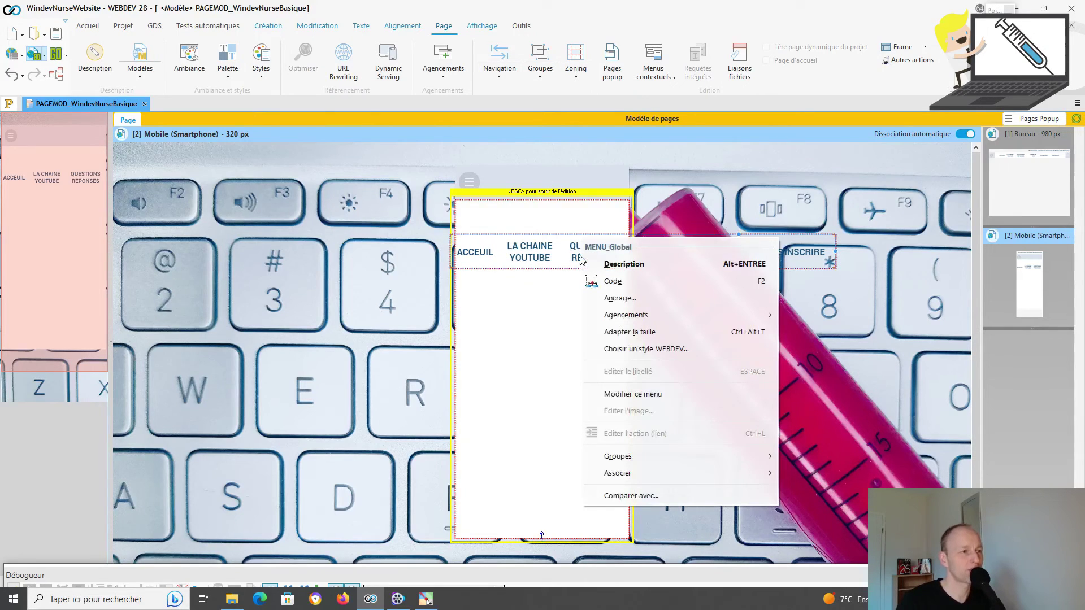
pyautogui.click(614, 264)
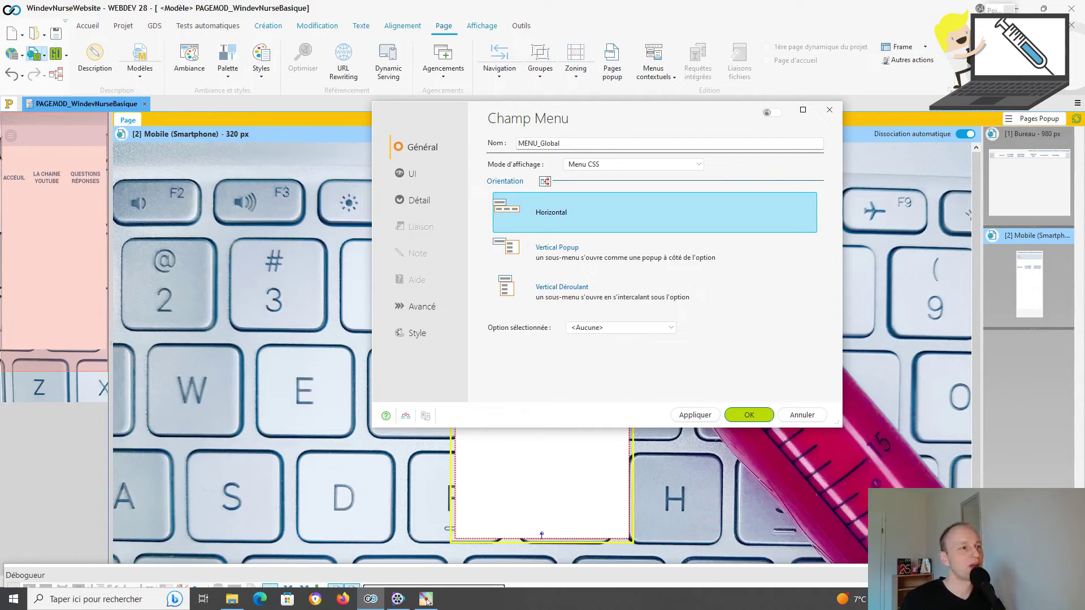
# Outline the menu's Orientation property and its layout icon with a green annotation rectangle, and exit the annotation tool.
pyautogui.click(425, 599)
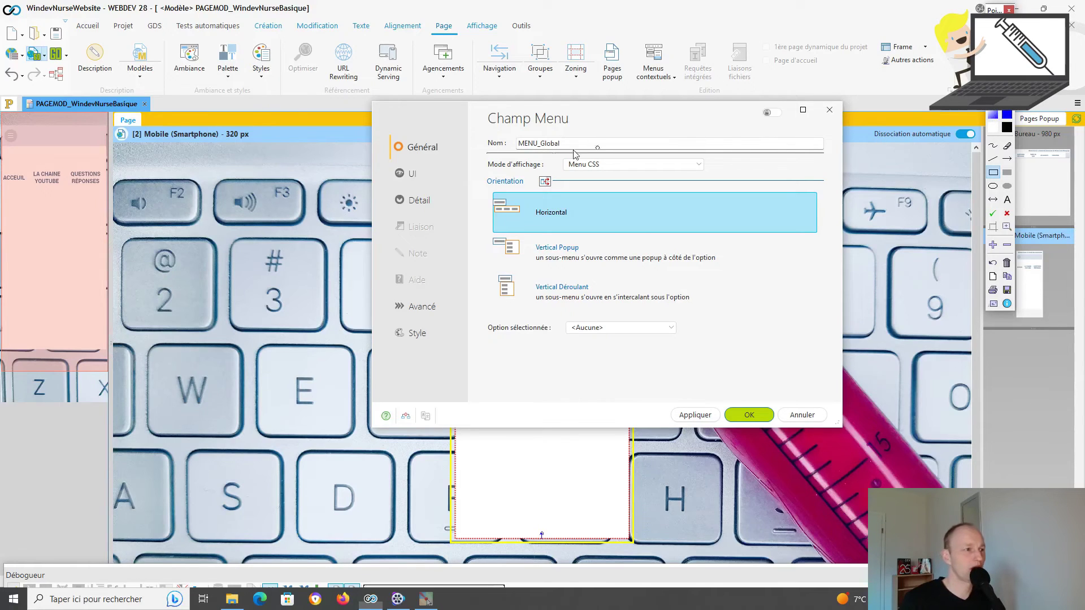
pyautogui.moveTo(482, 168)
pyautogui.mouseDown()
pyautogui.moveTo(527, 170)
pyautogui.moveTo(571, 192)
pyautogui.mouseUp()
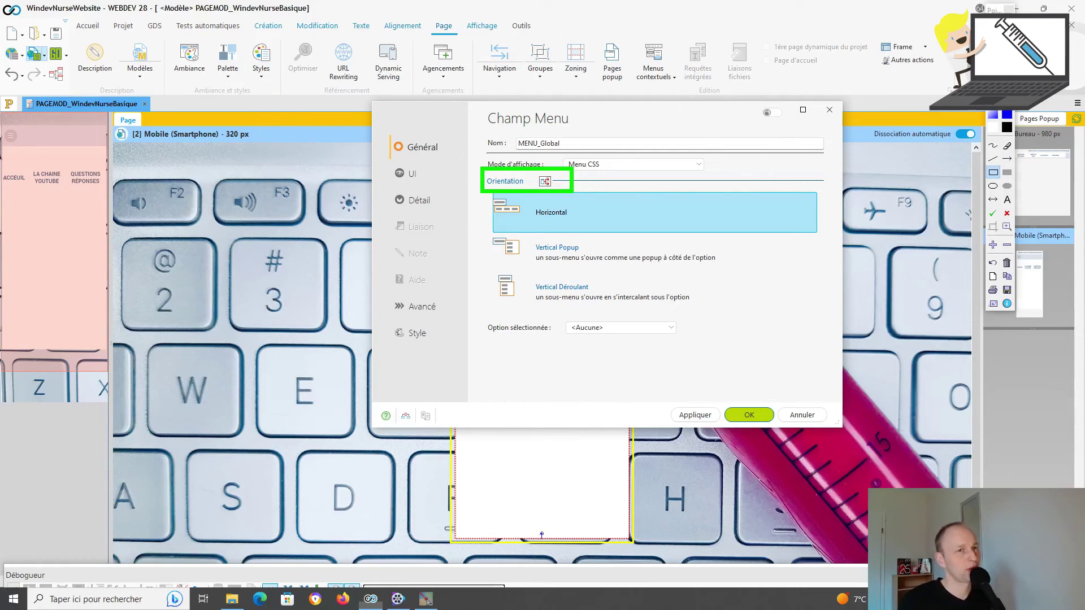
pyautogui.click(1000, 28)
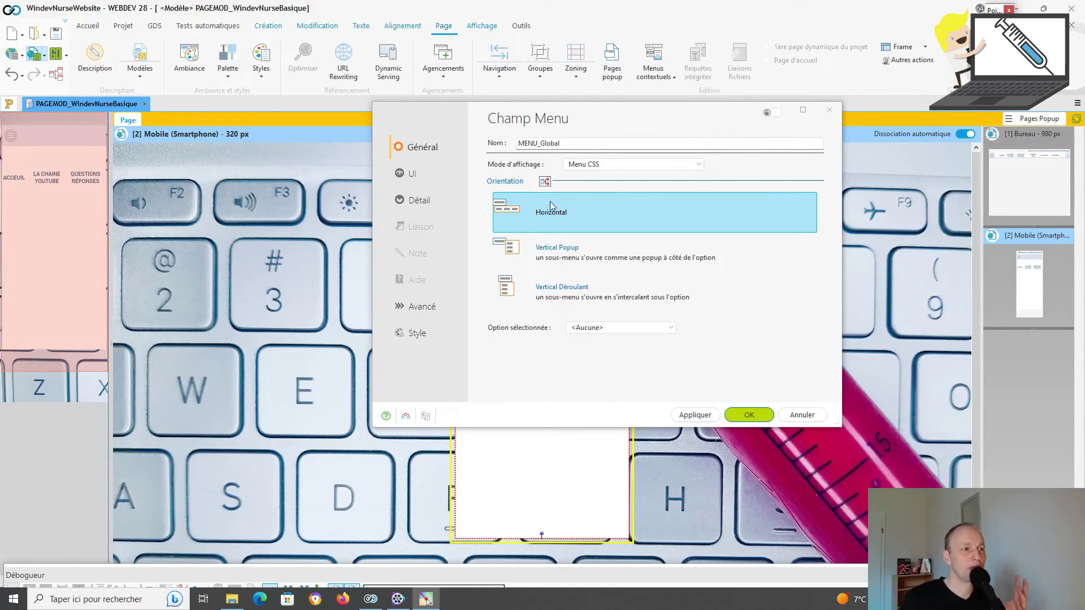
# Dissociate the menu's Orientation value by layout, and outline the Bureau and Mobile (Smartphone) rows with annotation rectangles.
pyautogui.click(546, 182)
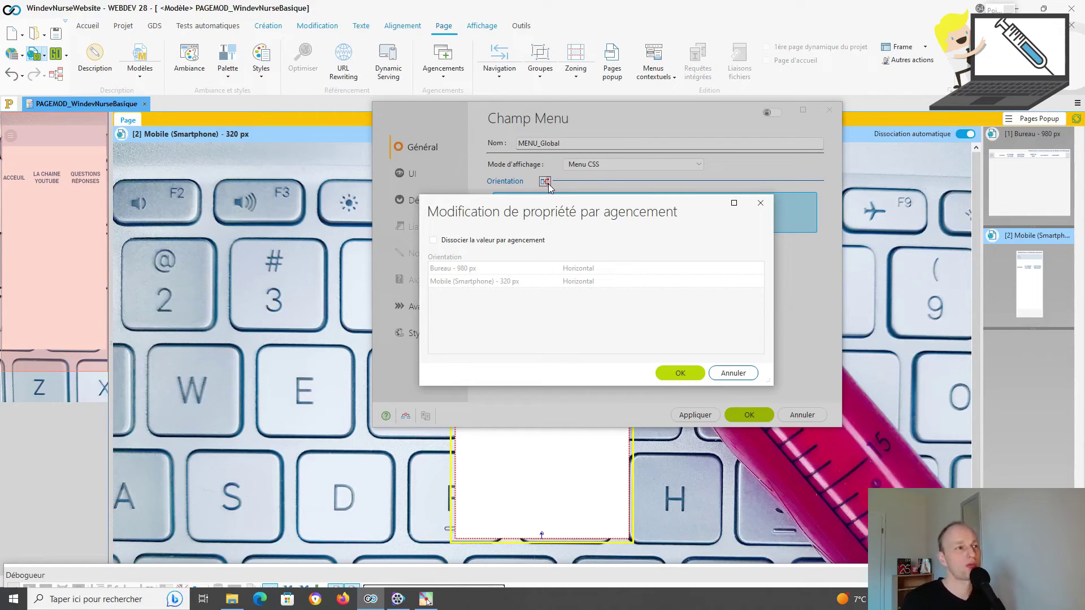
pyautogui.click(433, 240)
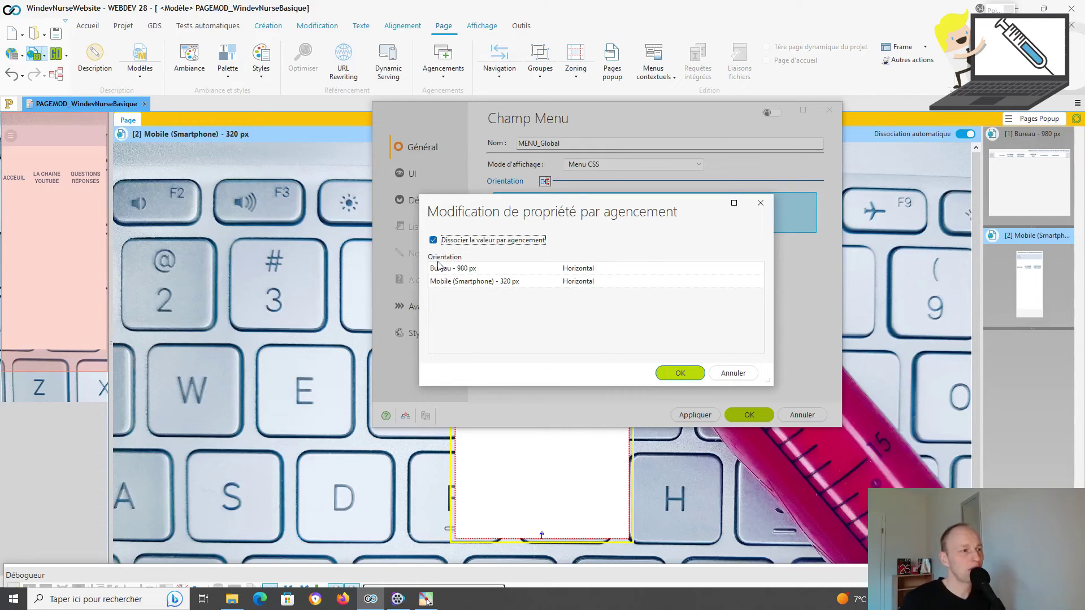
pyautogui.click(999, 27)
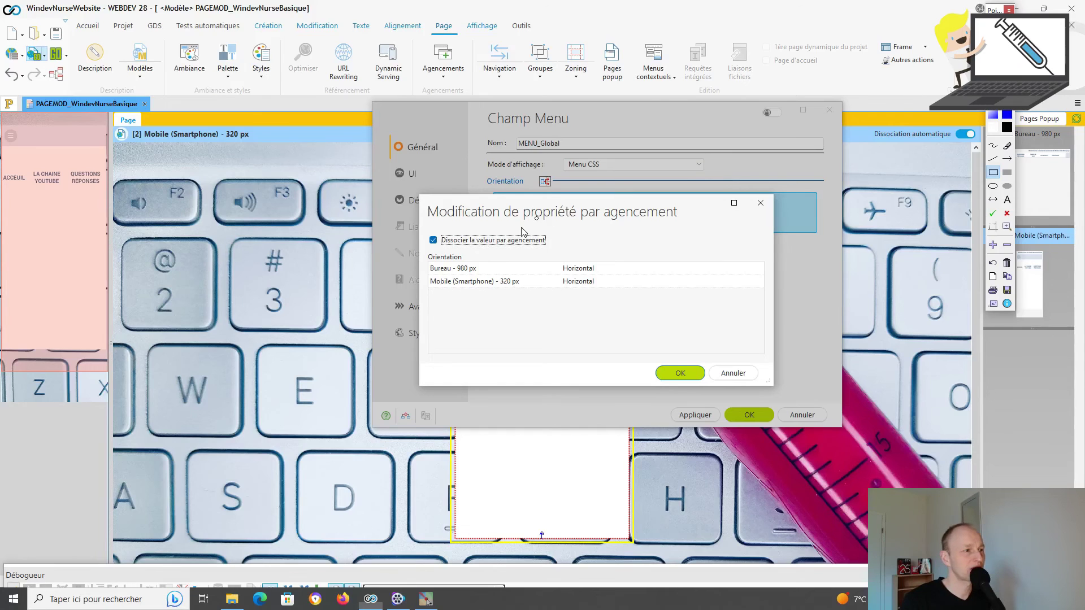
pyautogui.moveTo(427, 259); pyautogui.dragTo(610, 275)
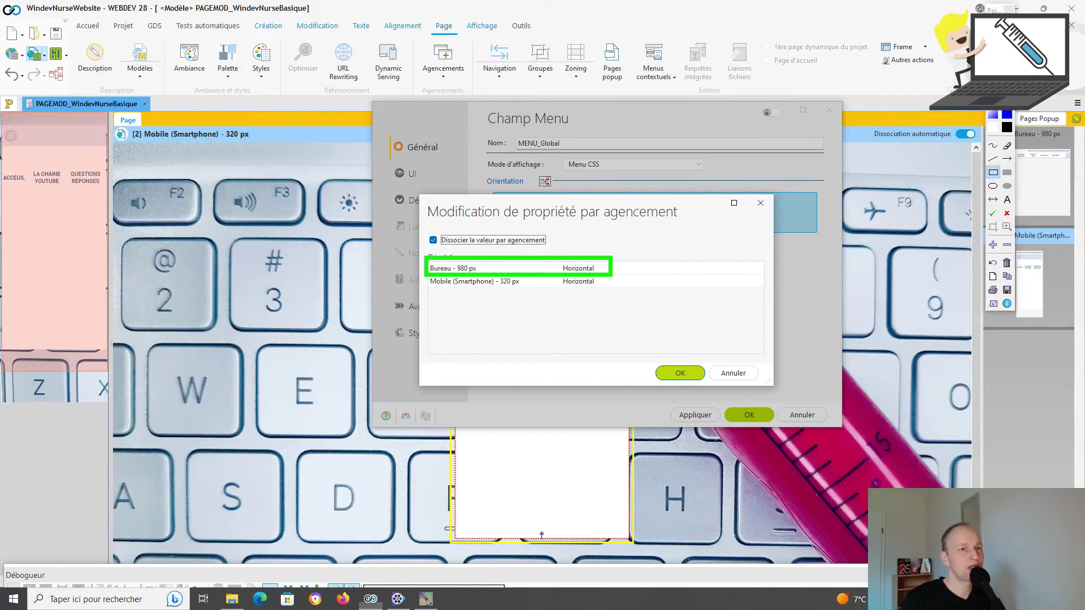
pyautogui.moveTo(428, 269); pyautogui.dragTo(617, 290)
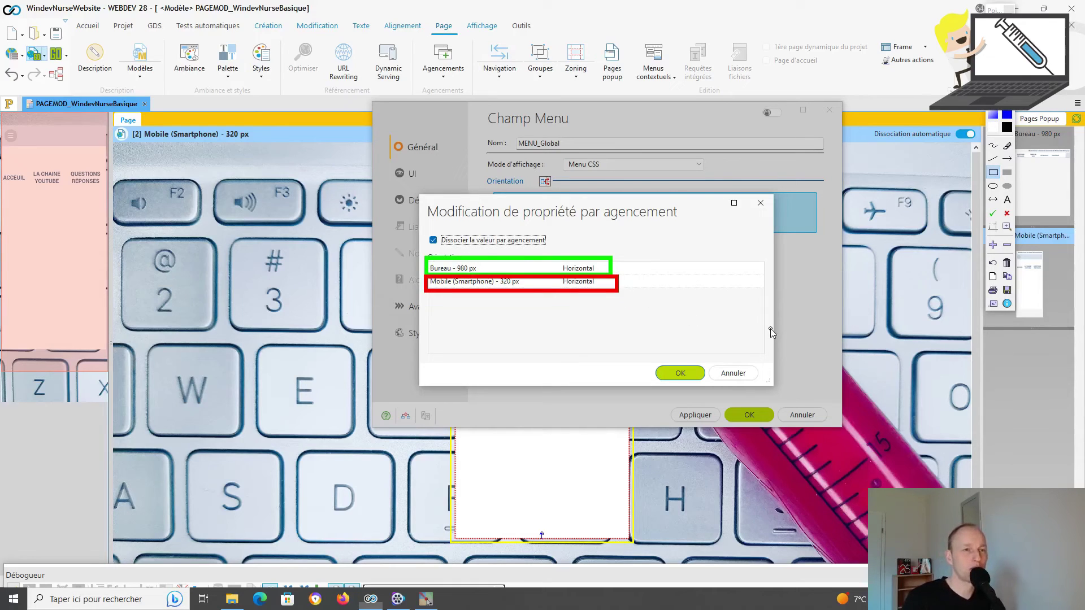
pyautogui.click(997, 28)
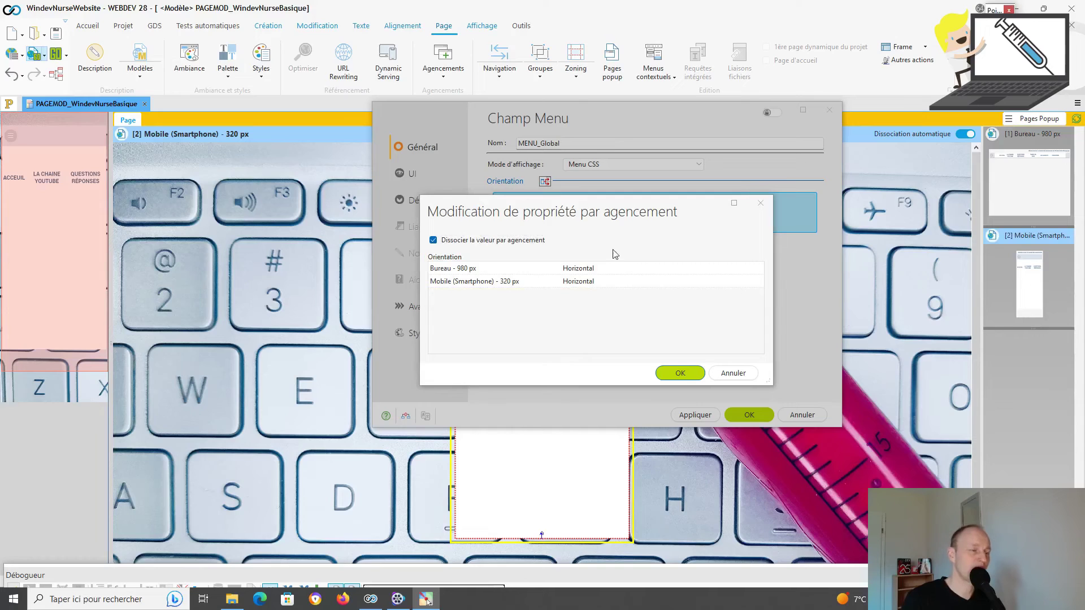
# Set the menu orientation for the Mobile (Smartphone) - 320 px layout to Vertical pour mobile.
pyautogui.click(581, 281)
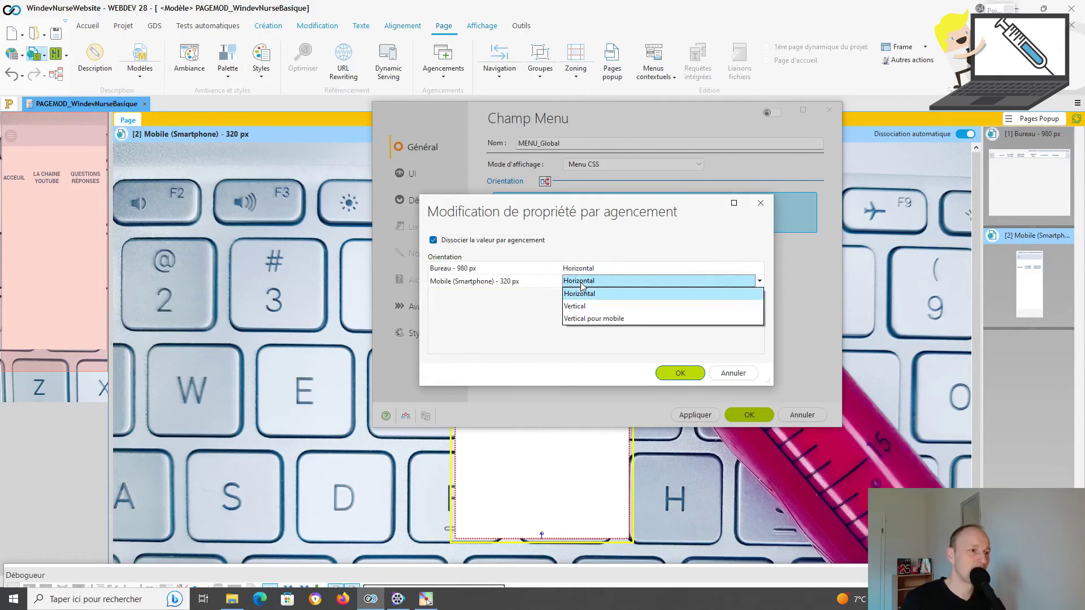
pyautogui.click(598, 320)
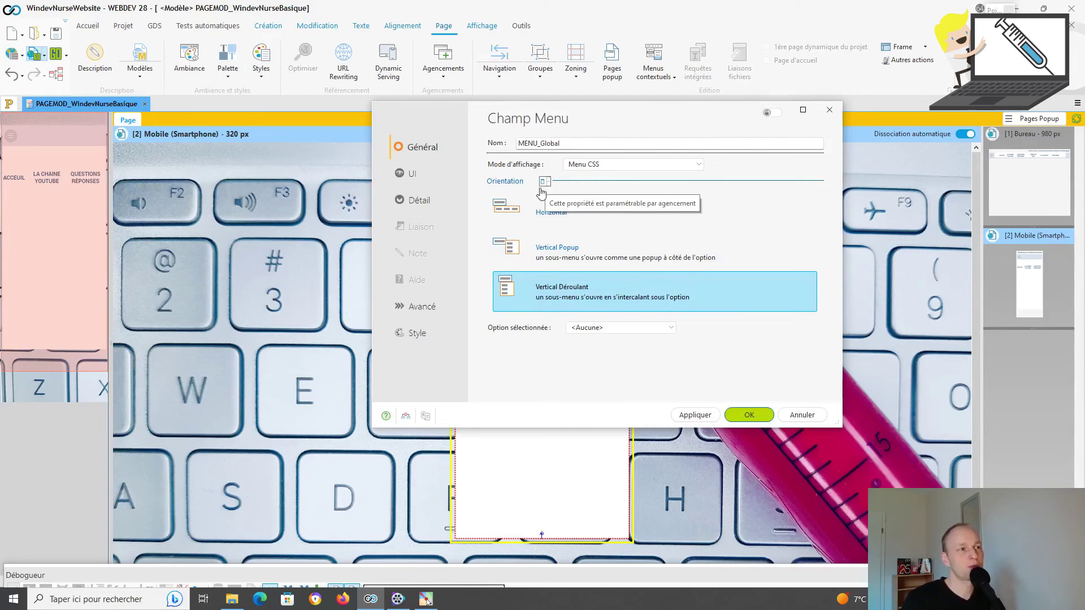
# Outline the dissociated Orientation property with a red annotation rectangle, and exit the annotation tool.
pyautogui.click(1000, 27)
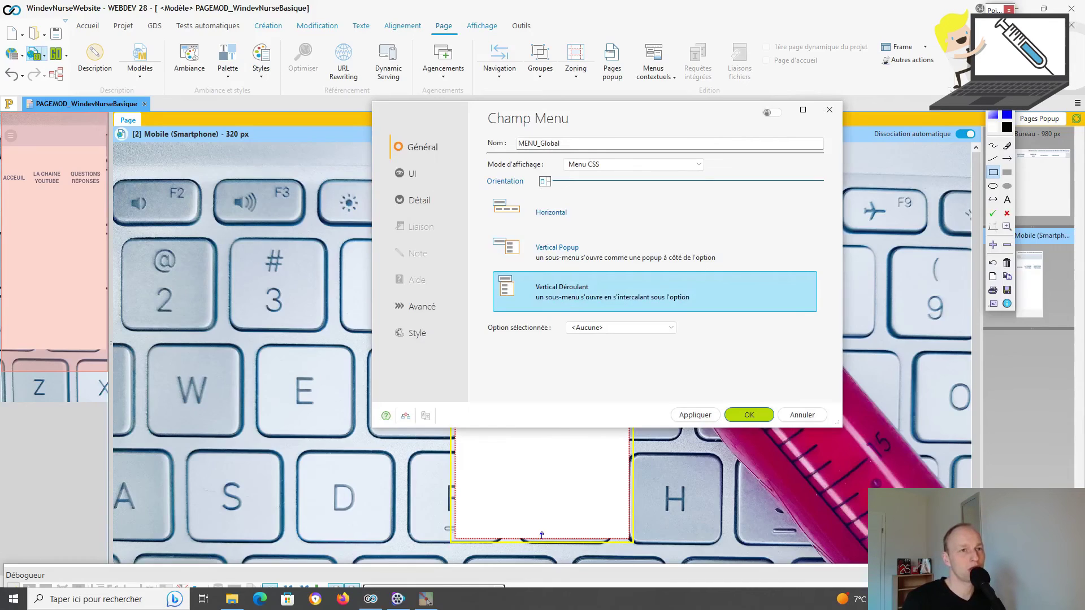
pyautogui.moveTo(479, 170); pyautogui.dragTo(574, 197)
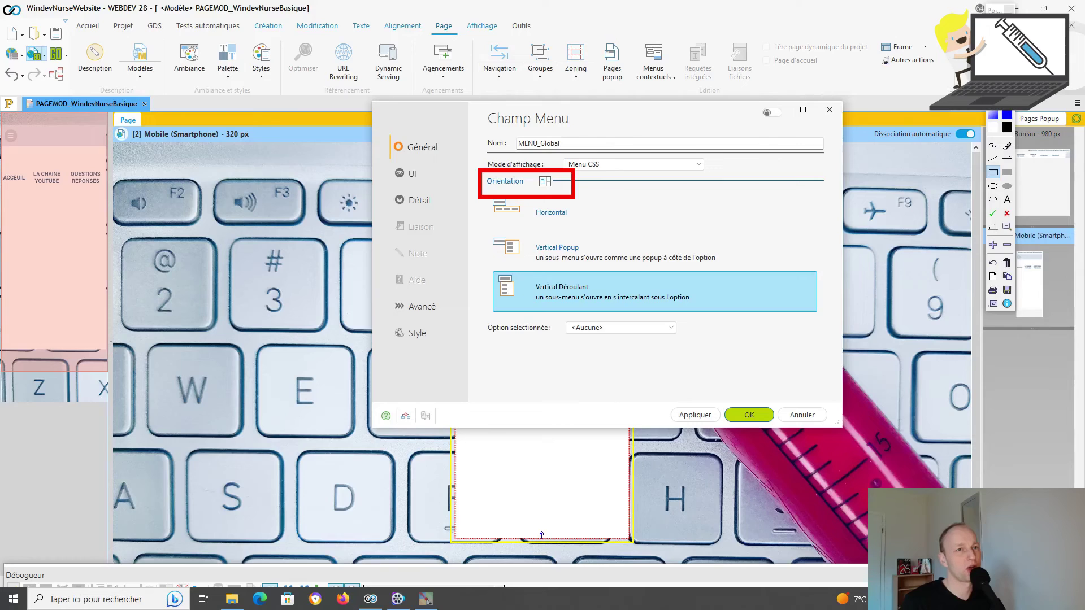
pyautogui.click(1000, 27)
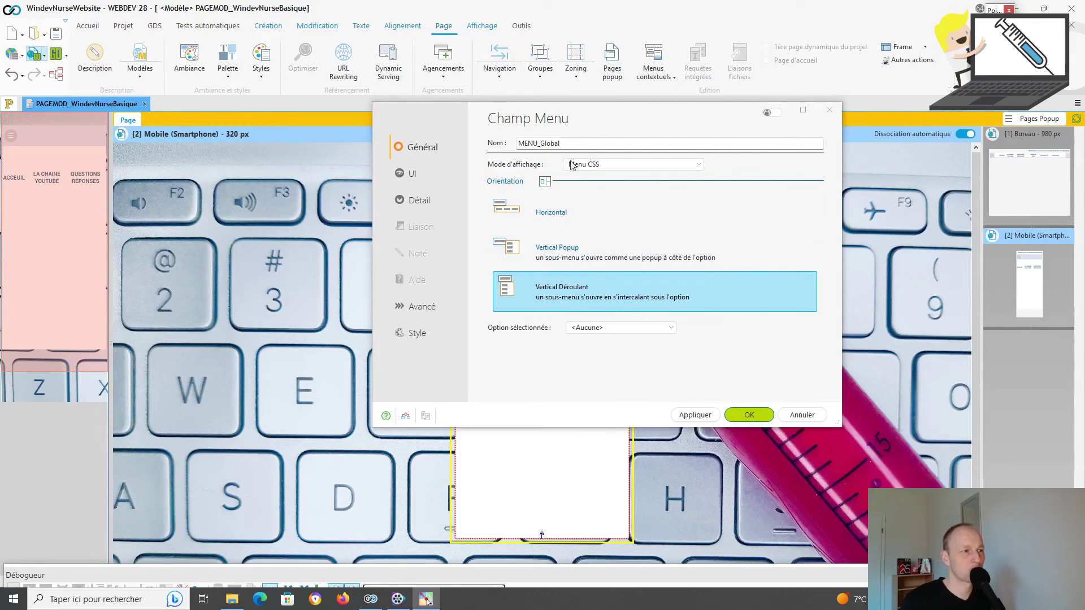
# Confirm the menu's Vertical Déroulant orientation, and run the page template in the browser from the Bureau layout.
pyautogui.click(749, 415)
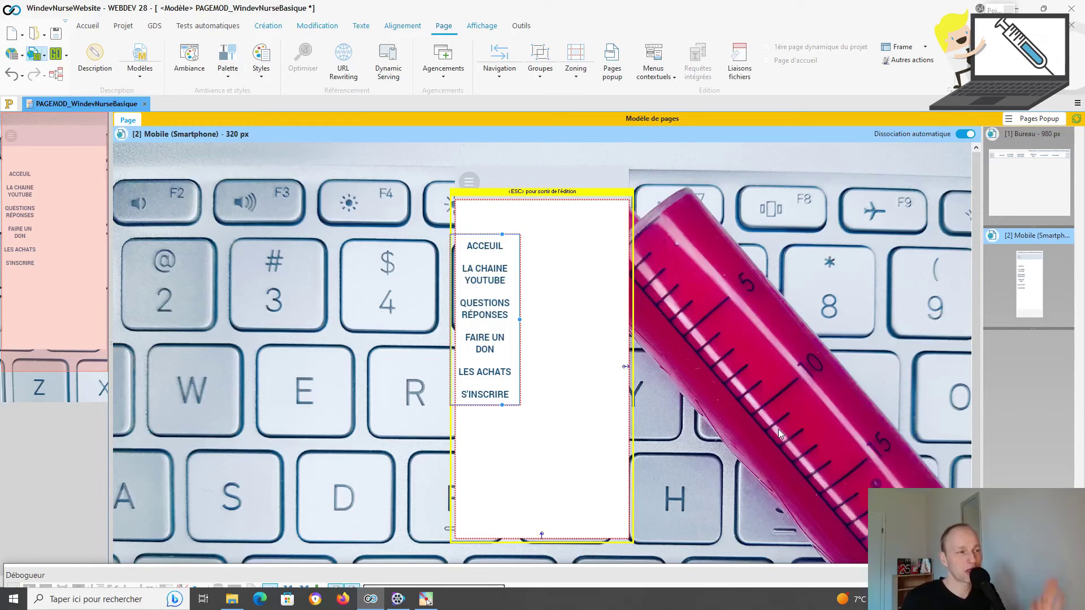
pyautogui.click(1048, 183)
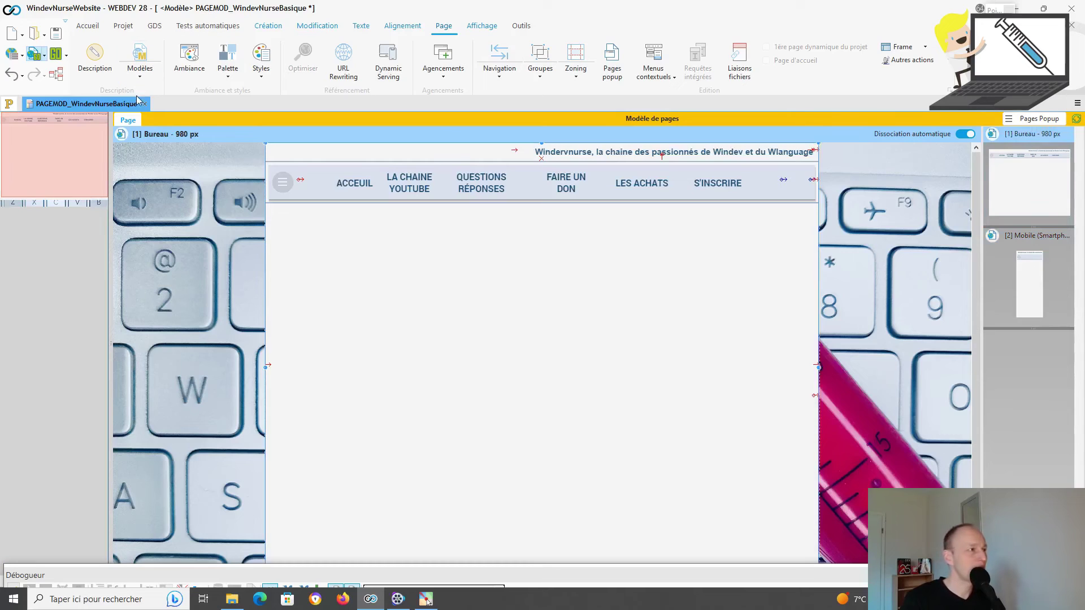
pyautogui.click(33, 57)
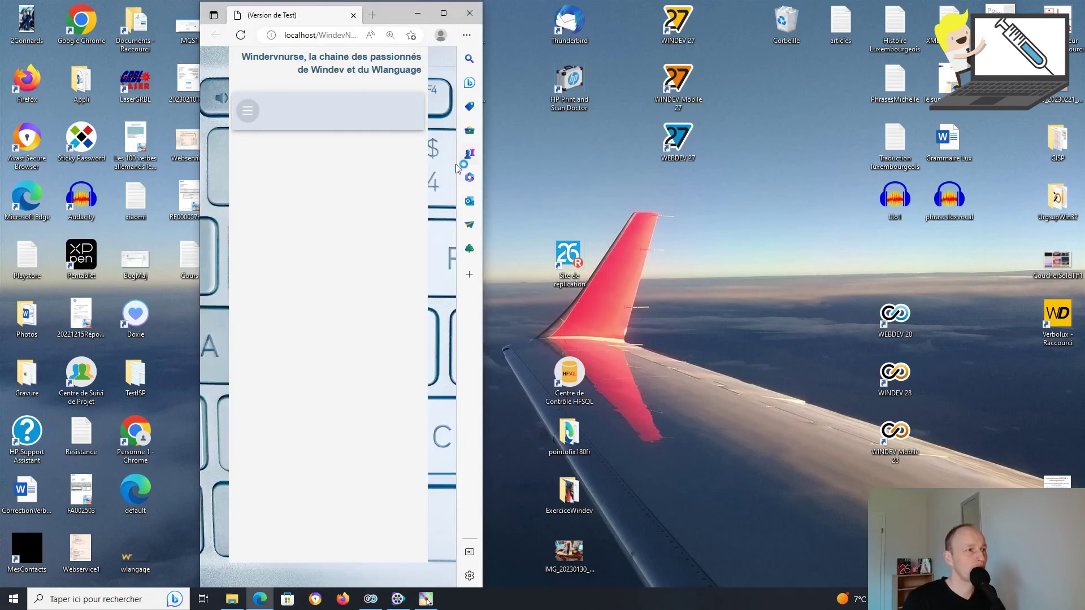
# Test the mobile burger menu by opening its QUESTIONS RÉPONSES entry, go back, and widen the browser window to desktop width.
pyautogui.click(251, 113)
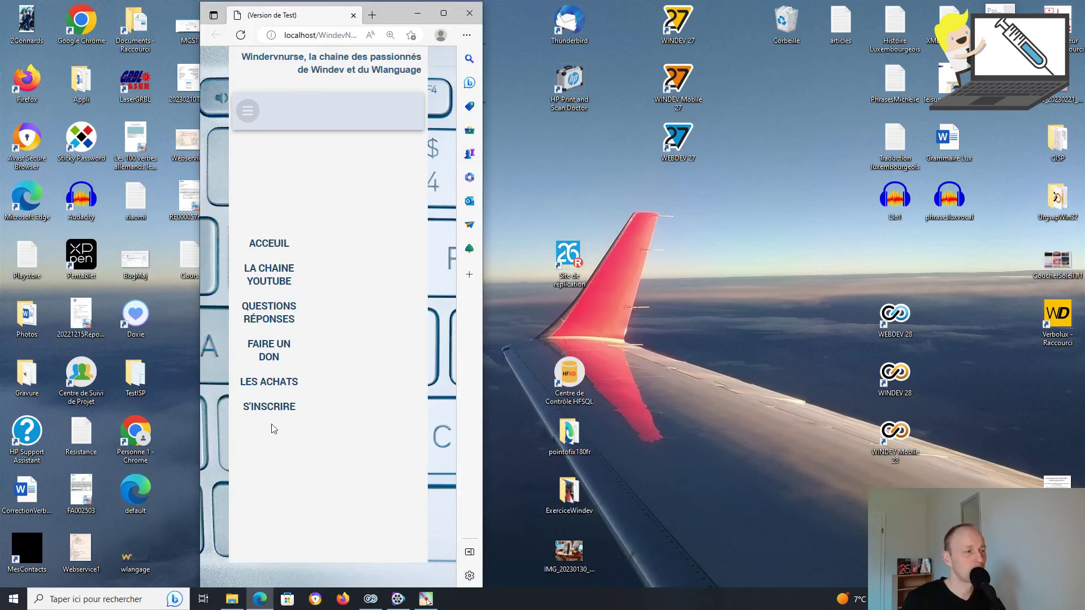
pyautogui.click(268, 314)
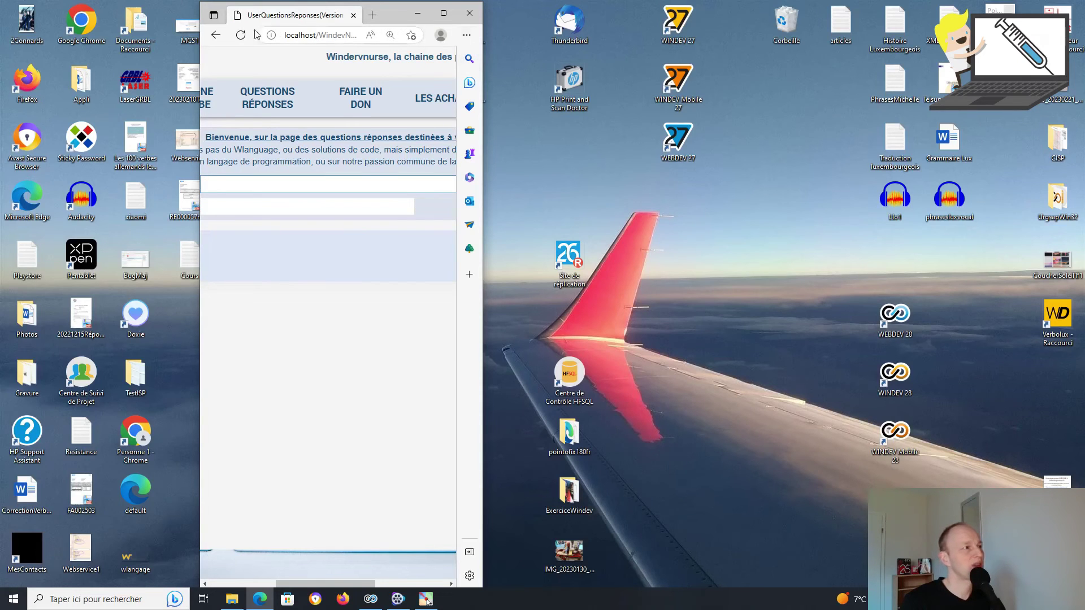
pyautogui.click(216, 37)
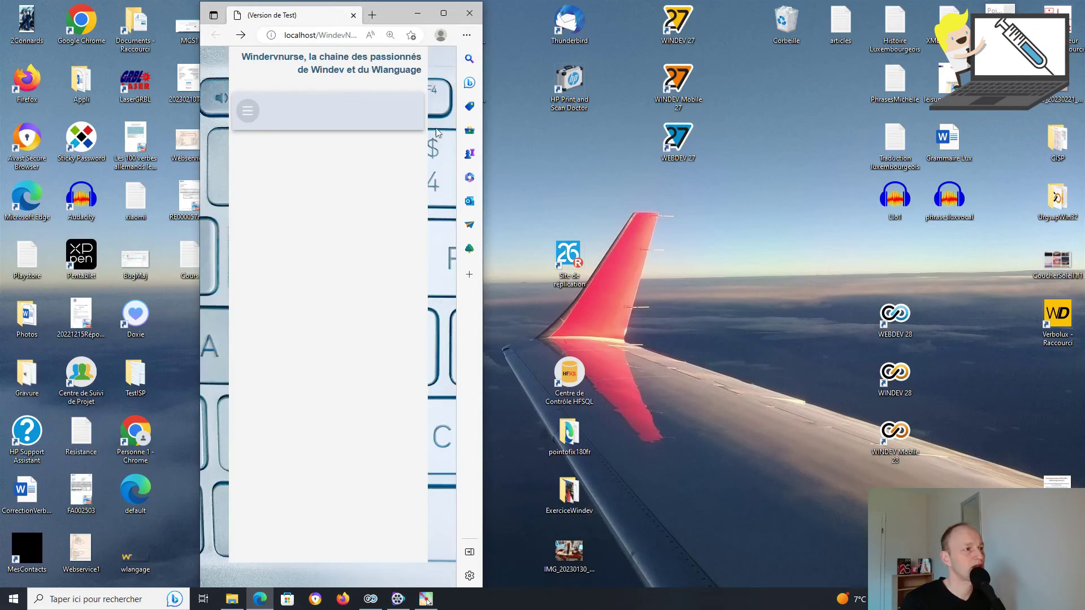
pyautogui.moveTo(482, 149); pyautogui.dragTo(1078, 173)
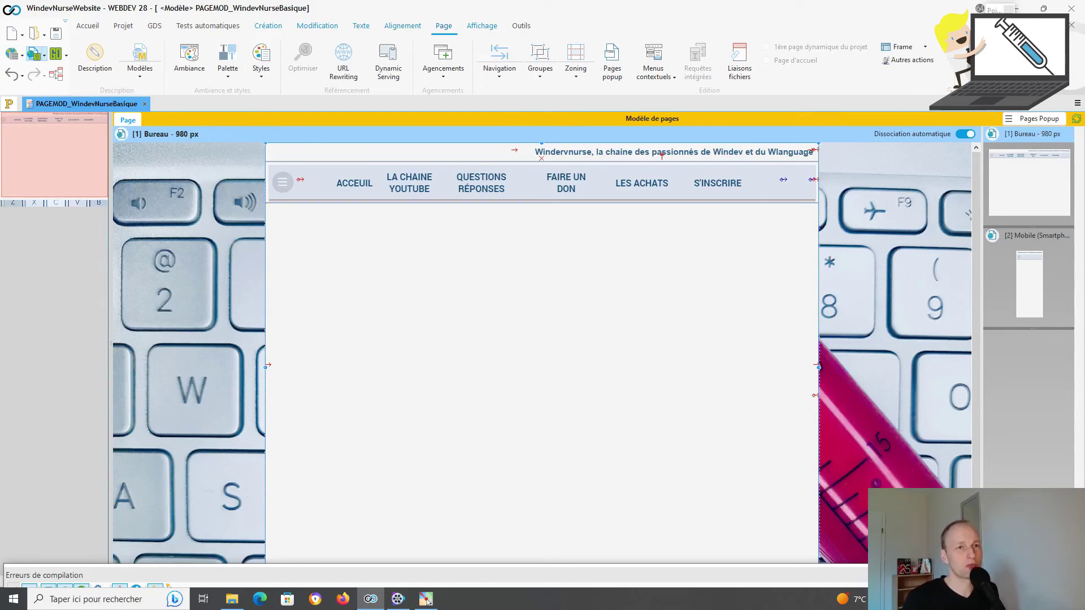
# Annotate a filled green rectangle below S'INSCRIRE on the Bureau layout and a matching one on the Mobile (Smartphone) thumbnail.
pyautogui.click(426, 600)
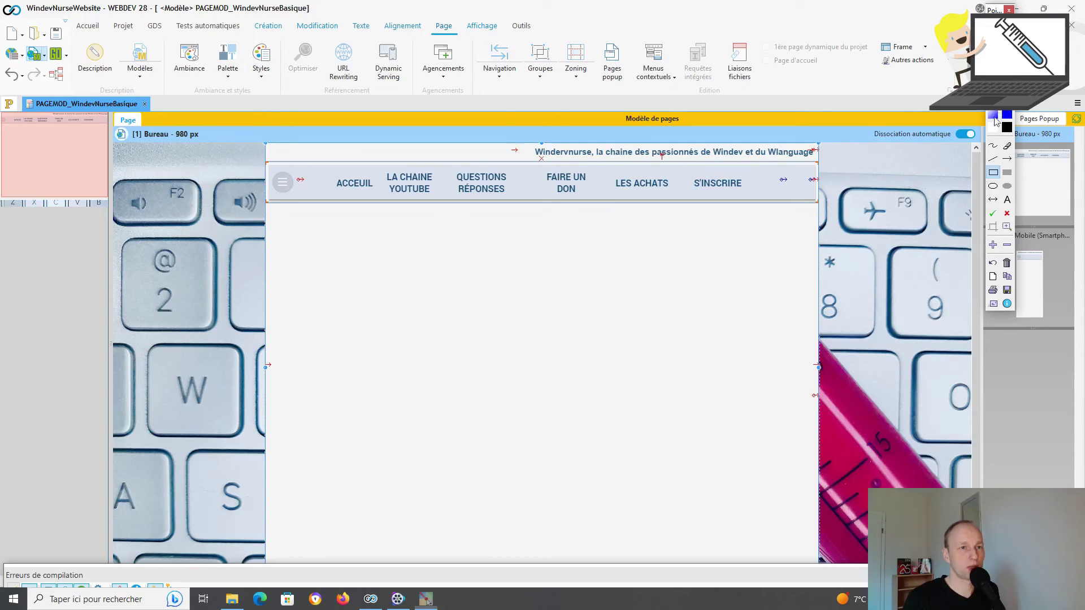
pyautogui.click(1006, 173)
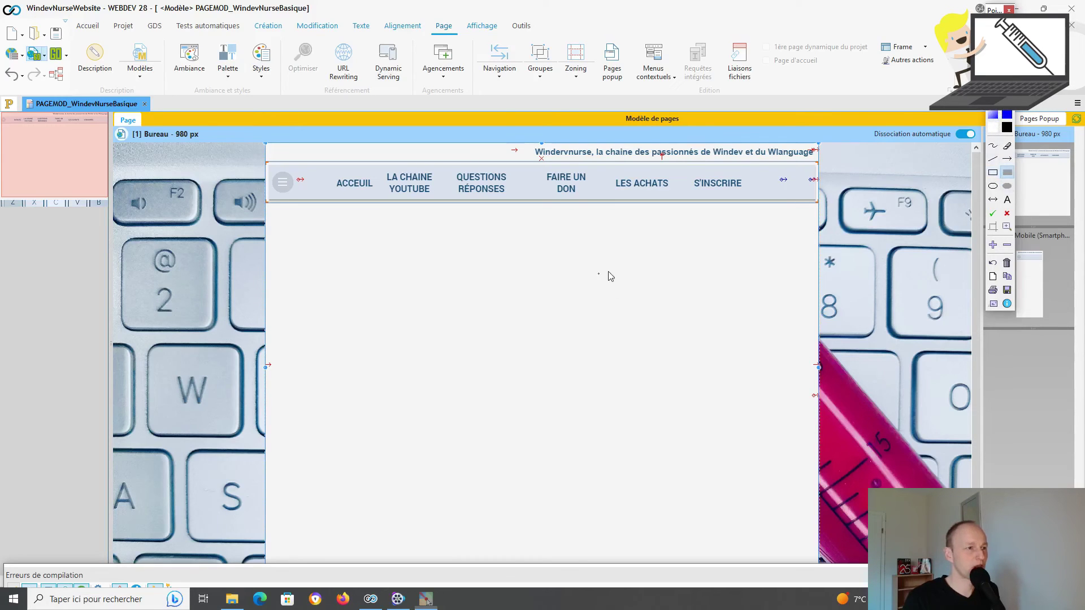
pyautogui.moveTo(671, 227); pyautogui.dragTo(787, 371)
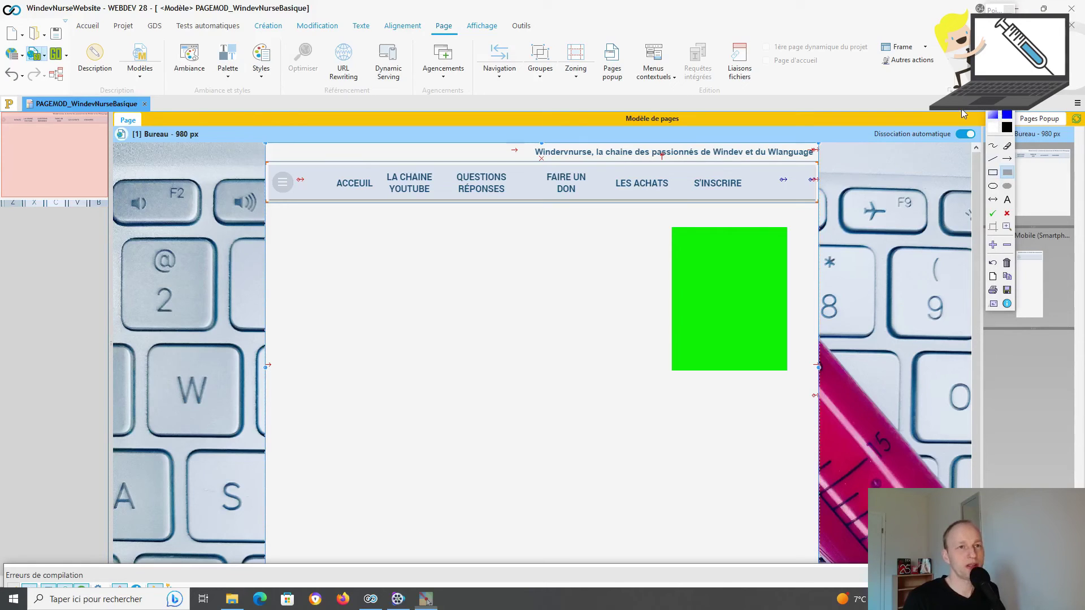
pyautogui.moveTo(991, 10); pyautogui.dragTo(816, 7)
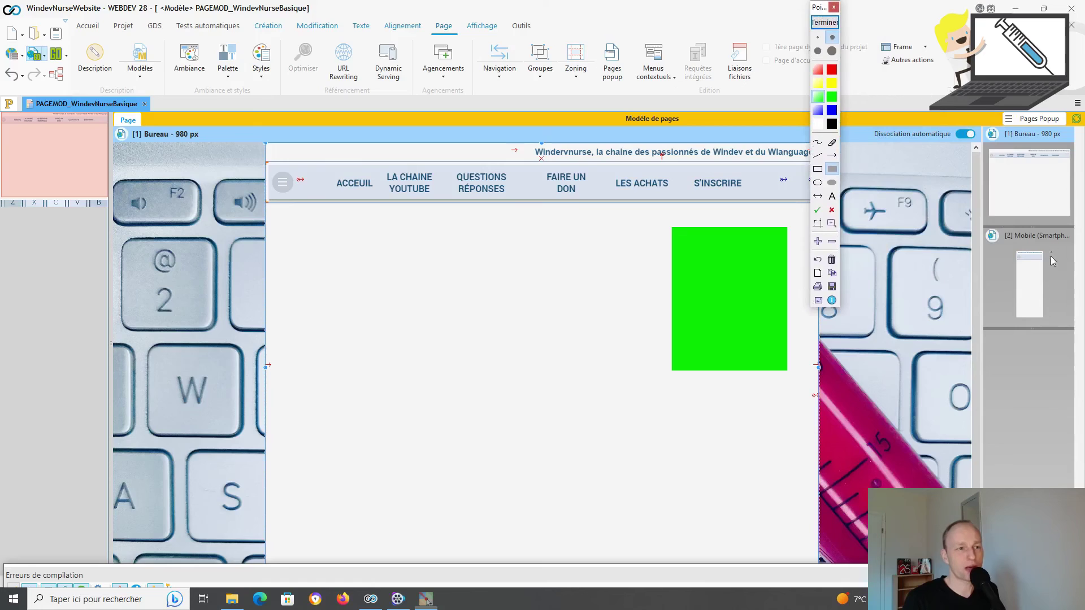
pyautogui.click(1033, 264)
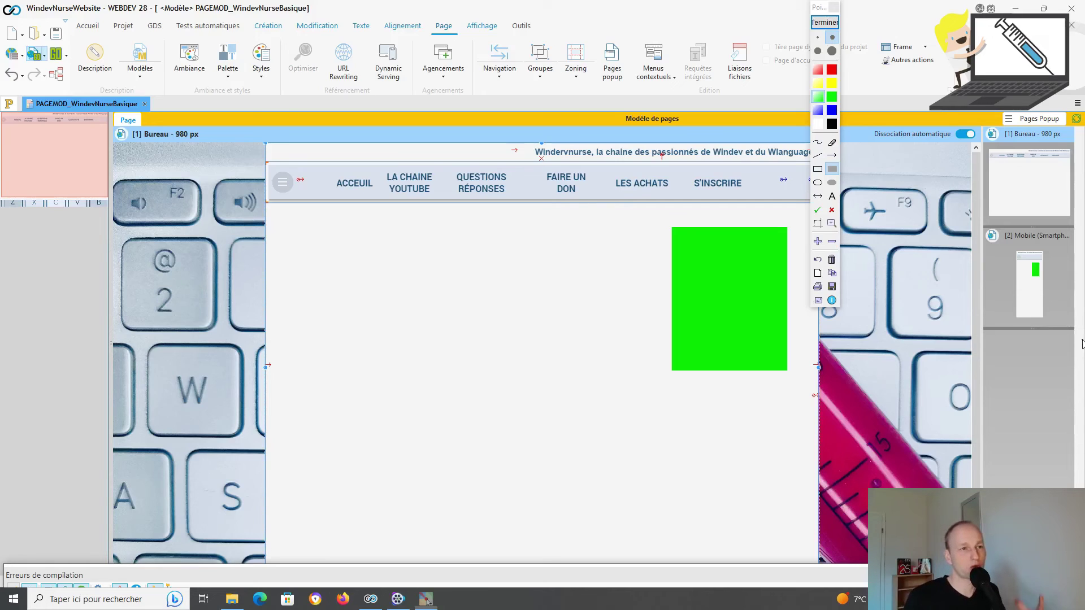
# Annotate a filled red rectangle at the Bureau page's lower left and on the Mobile thumbnail, and clear the annotations.
pyautogui.click(832, 73)
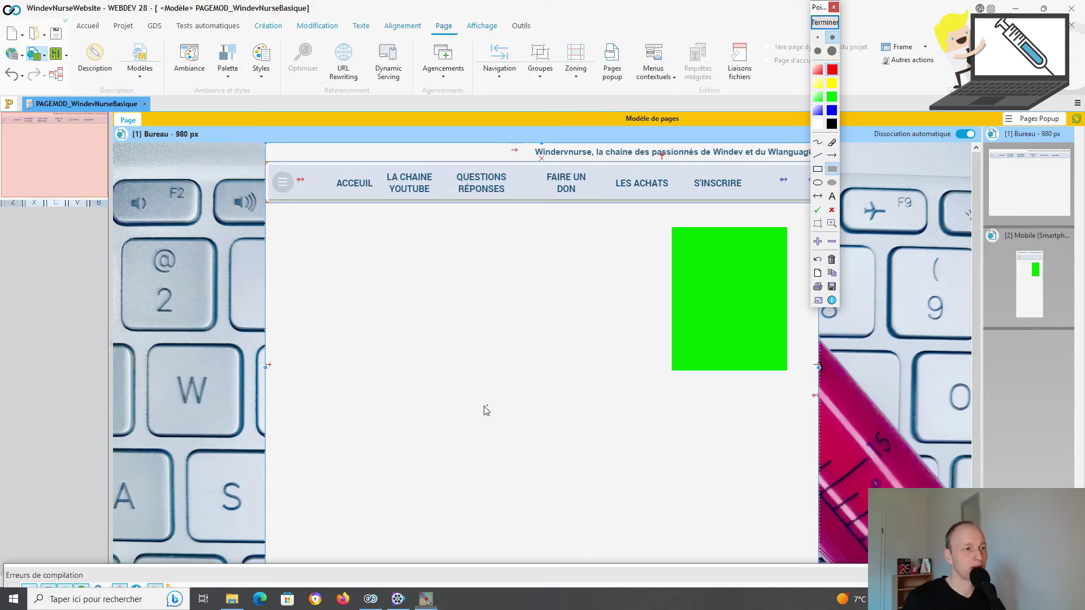
pyautogui.moveTo(286, 436)
pyautogui.mouseDown()
pyautogui.moveTo(350, 465)
pyautogui.moveTo(374, 554)
pyautogui.mouseUp()
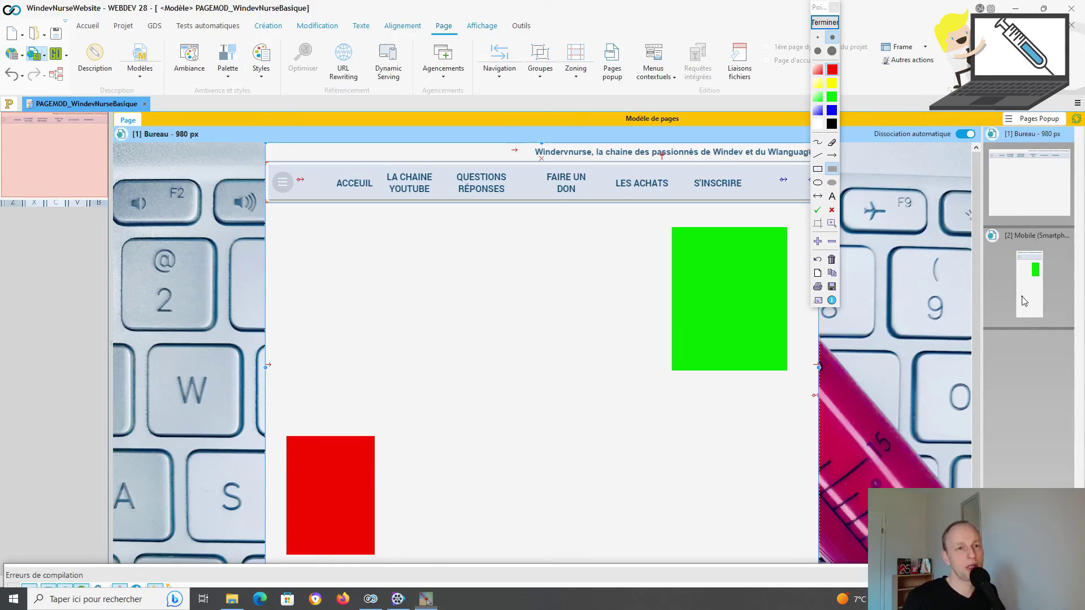
pyautogui.moveTo(1018, 291); pyautogui.dragTo(1031, 319)
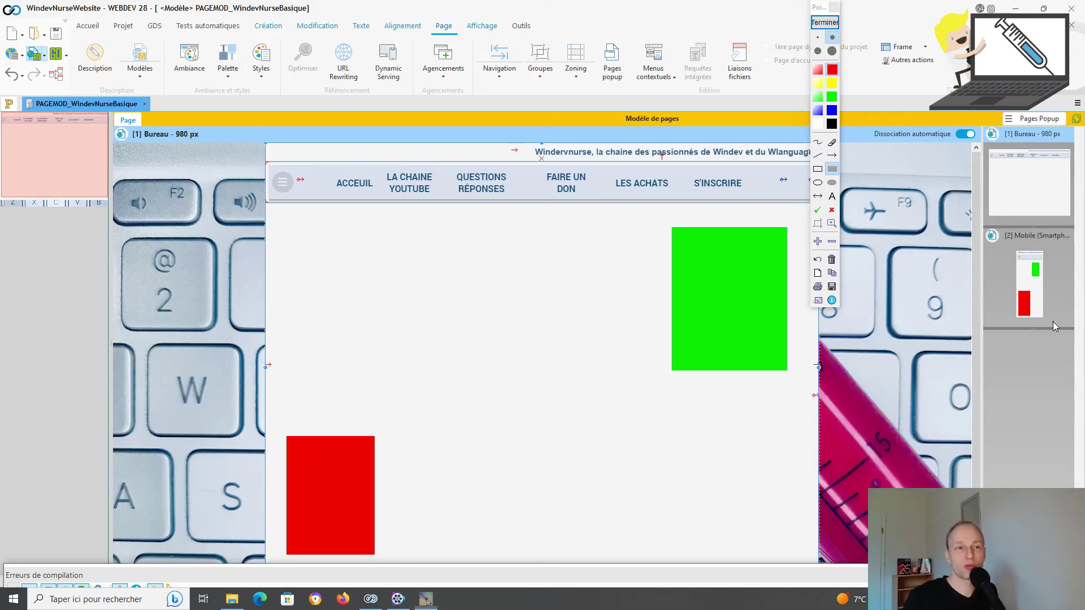
pyautogui.click(825, 23)
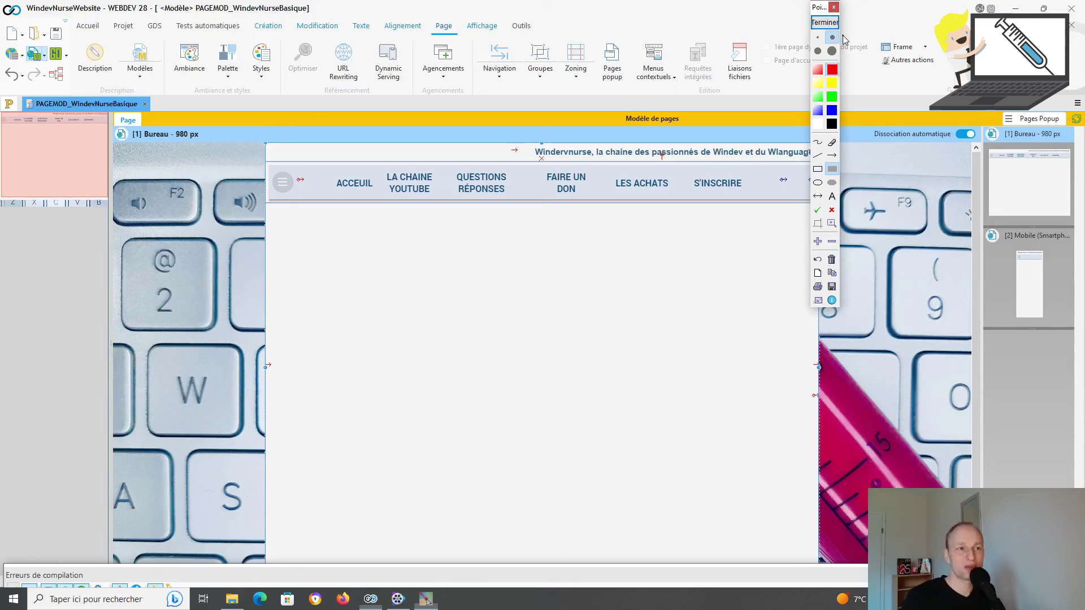
# Outline the Dissociation automatique switch with a red annotation rectangle, and exit the annotation tool.
pyautogui.click(817, 168)
pyautogui.moveTo(868, 113)
pyautogui.mouseDown()
pyautogui.moveTo(968, 126)
pyautogui.moveTo(984, 160)
pyautogui.mouseUp()
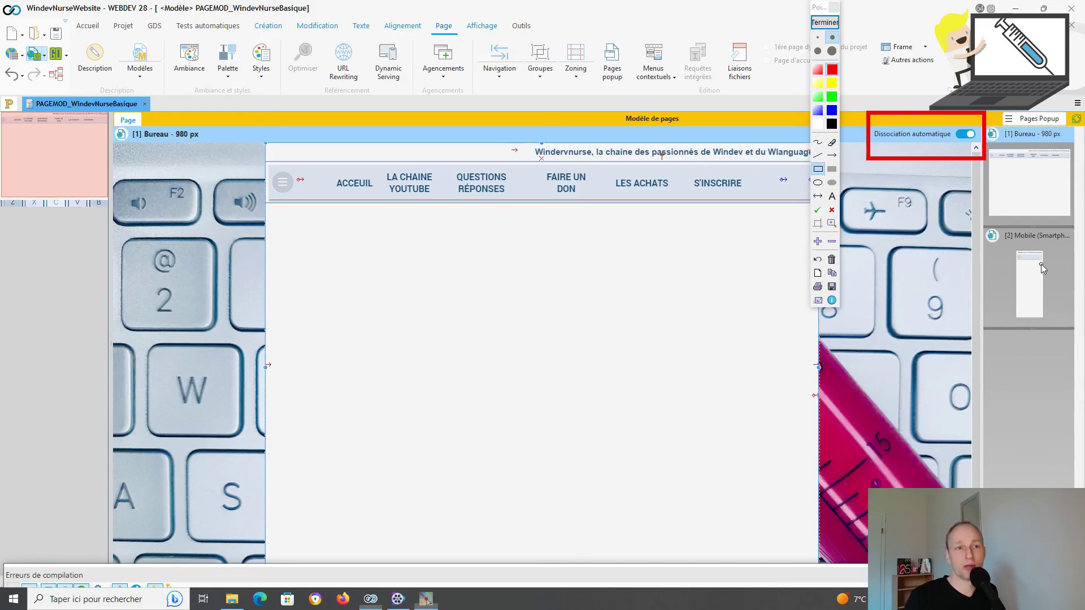
pyautogui.click(835, 23)
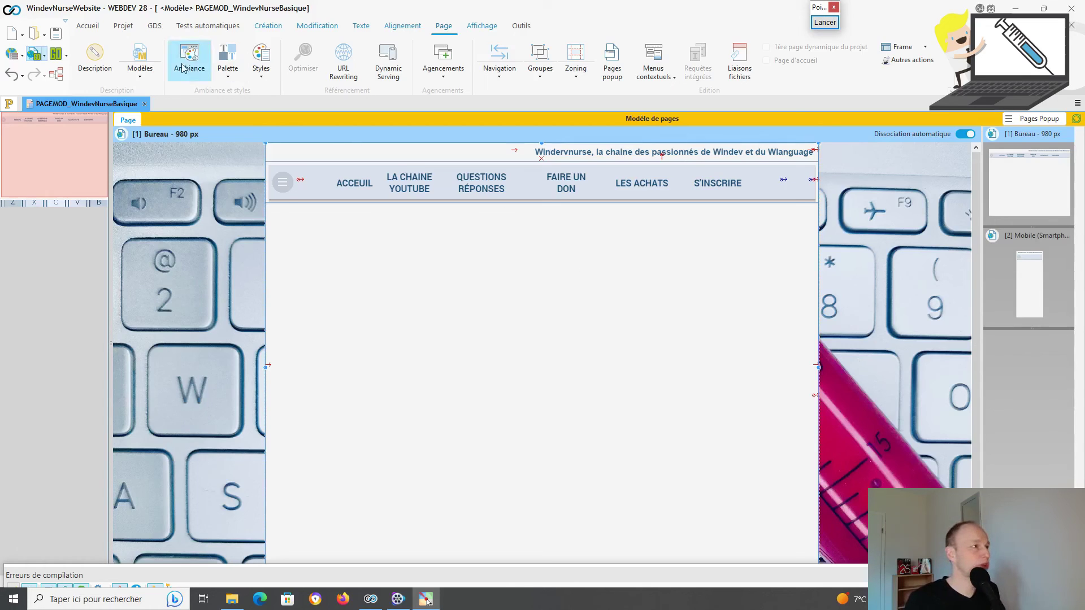
# Add a large button below the navigation bar in the centre of the Bureau layout.
pyautogui.click(276, 26)
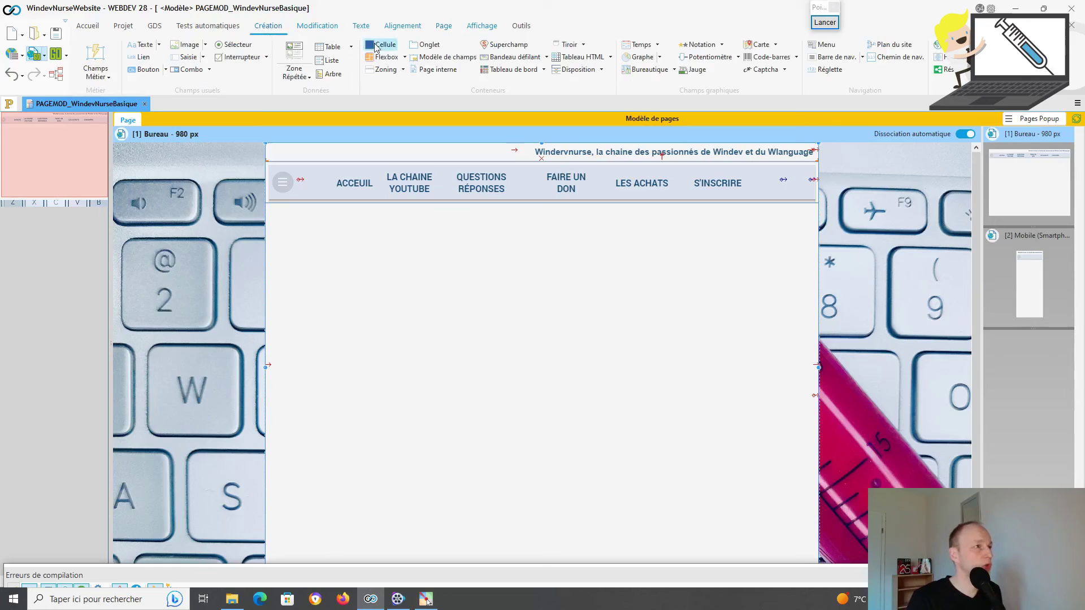
pyautogui.click(144, 69)
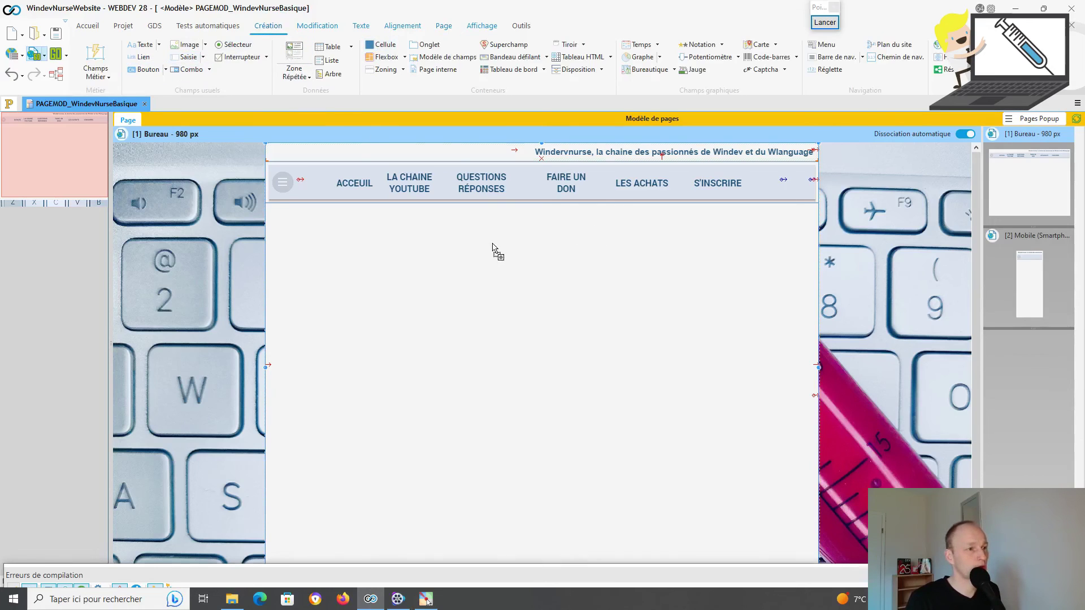
pyautogui.click(539, 258)
pyautogui.moveTo(541, 253); pyautogui.dragTo(627, 310)
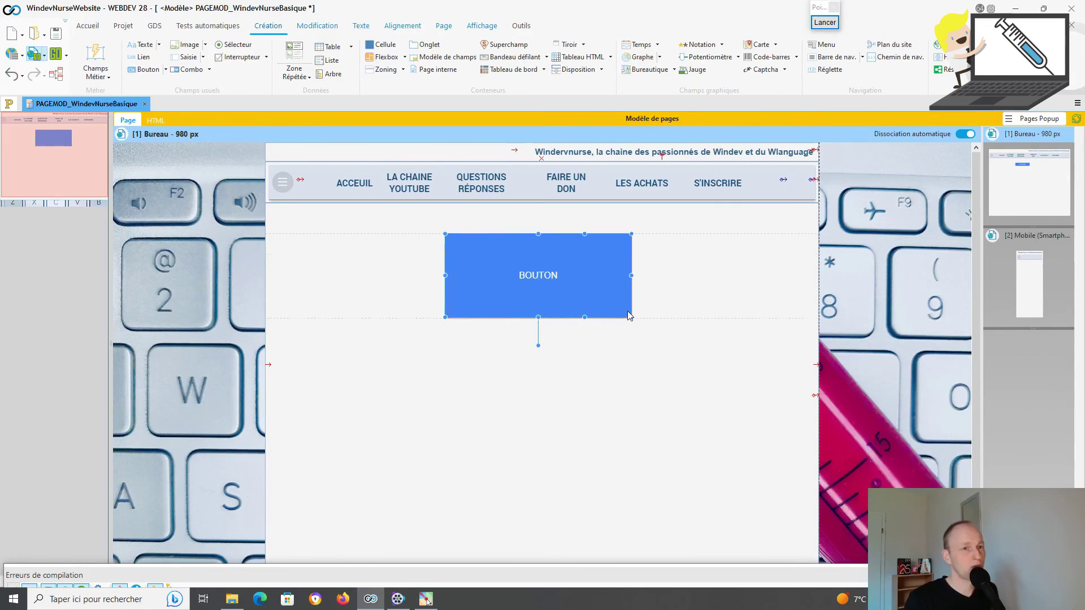
# Examine the new button's layout dissociation and visibility options, and delete the button.
pyautogui.rightClick(593, 276)
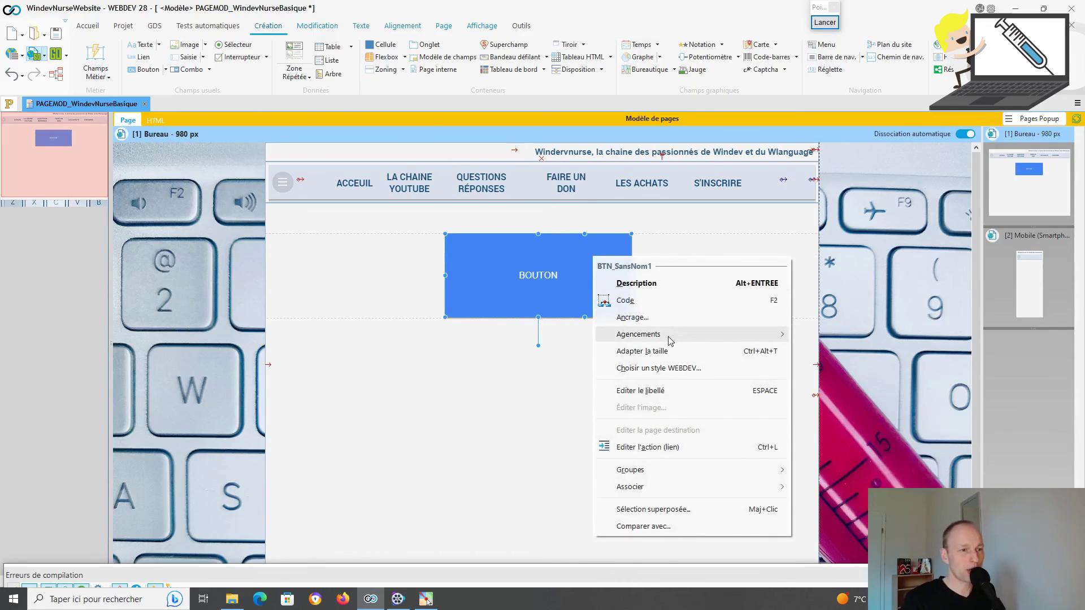
pyautogui.moveTo(671, 337)
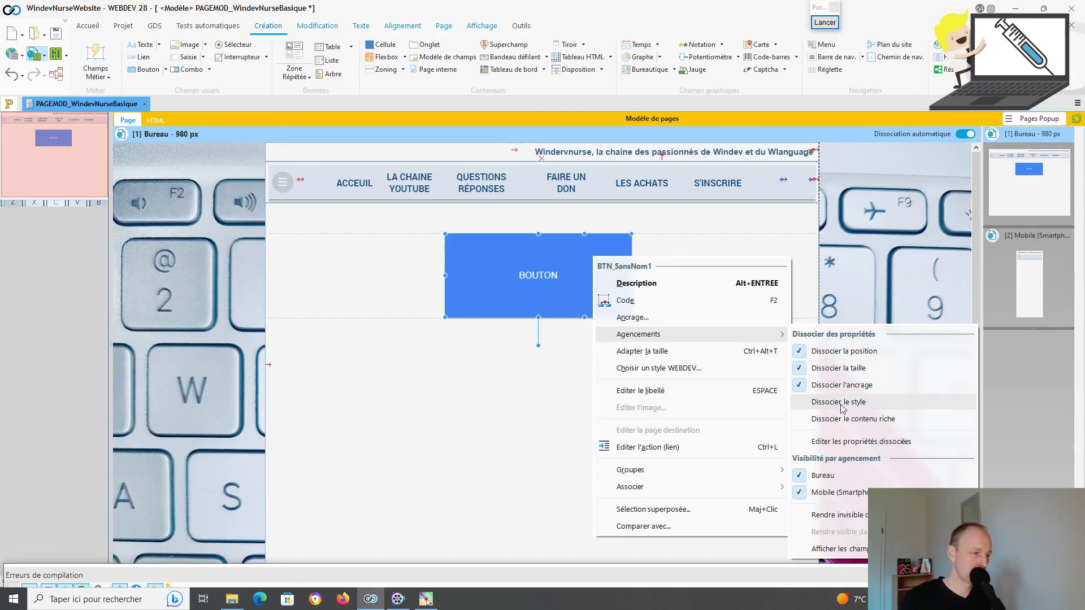
pyautogui.click(531, 456)
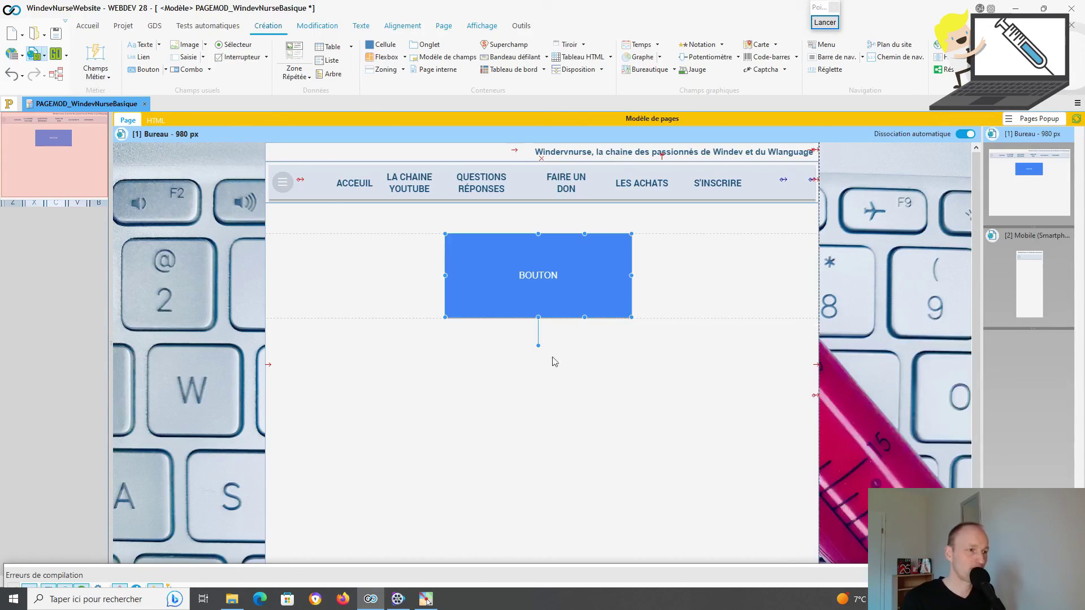
pyautogui.click(572, 293)
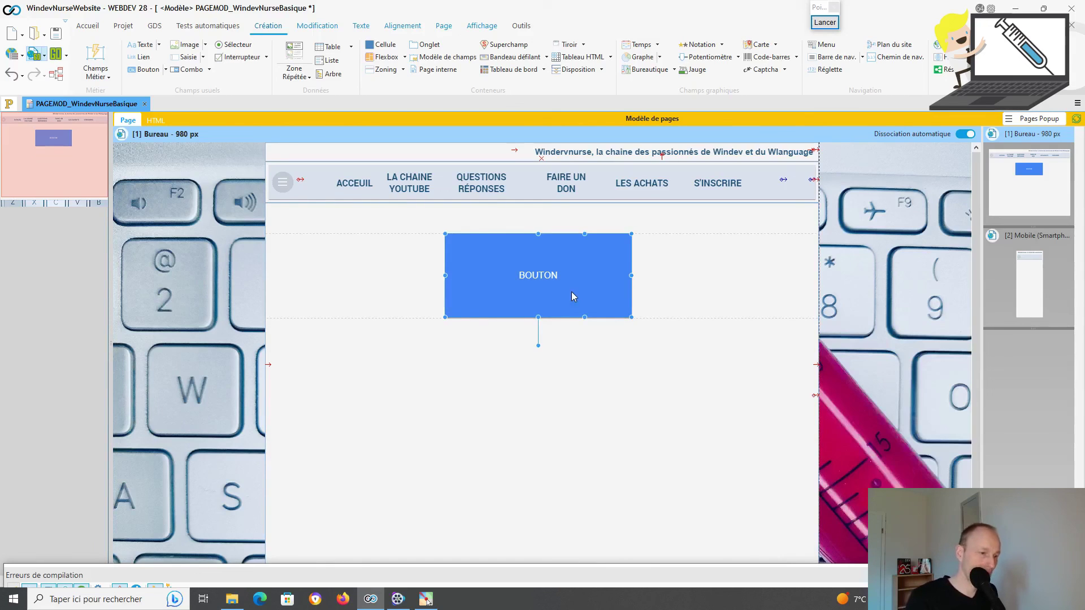
pyautogui.press('Delete')
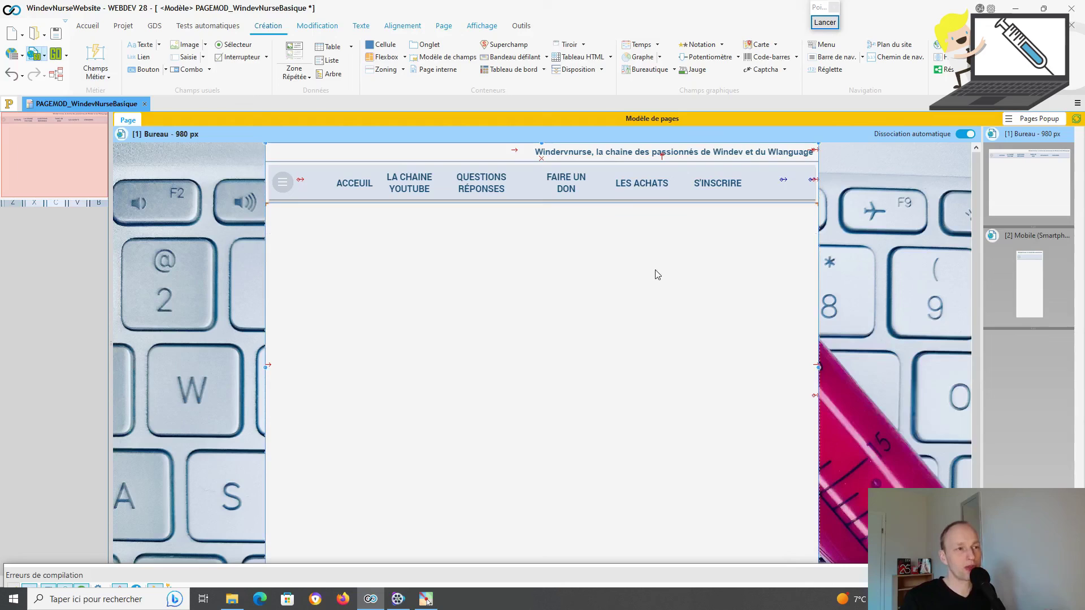
# Save the PAGEMOD_WindevNurseBasique template and update all the listed pages that use it.
pyautogui.click(1077, 120)
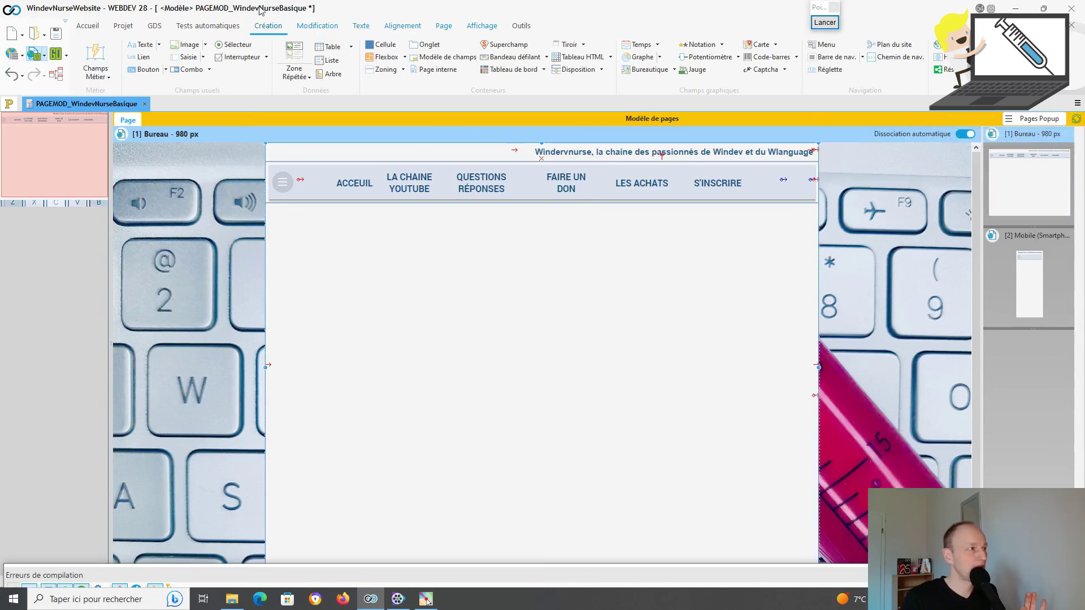
pyautogui.click(56, 33)
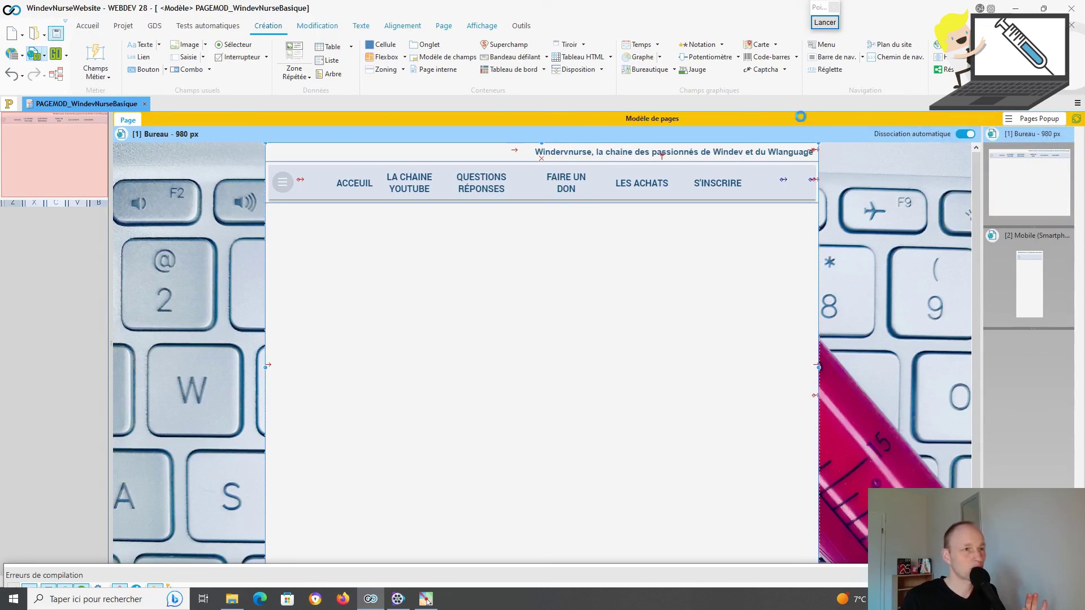
pyautogui.click(1077, 120)
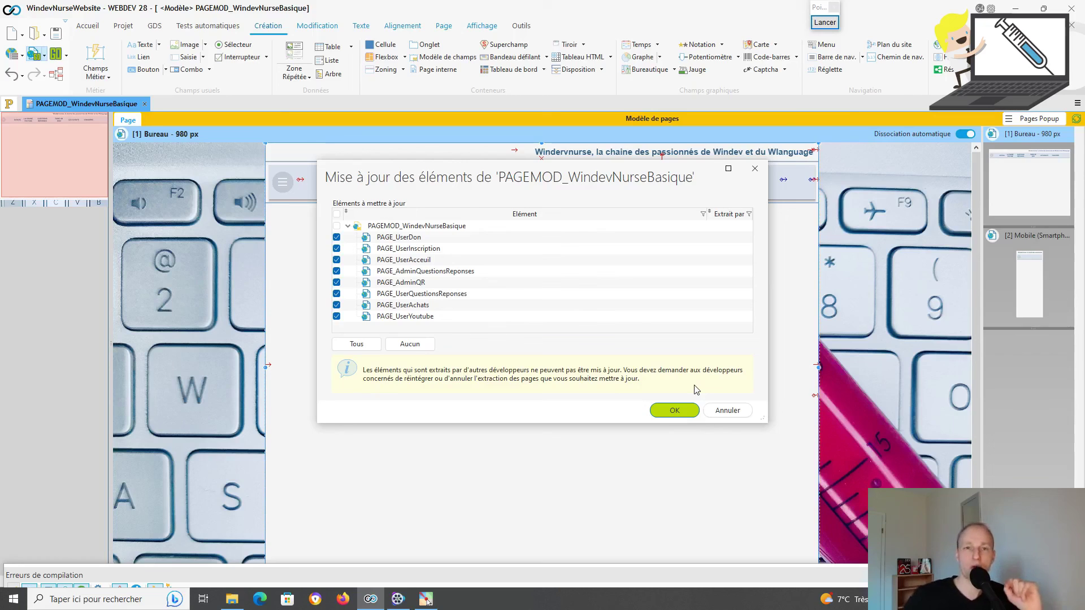
pyautogui.click(674, 412)
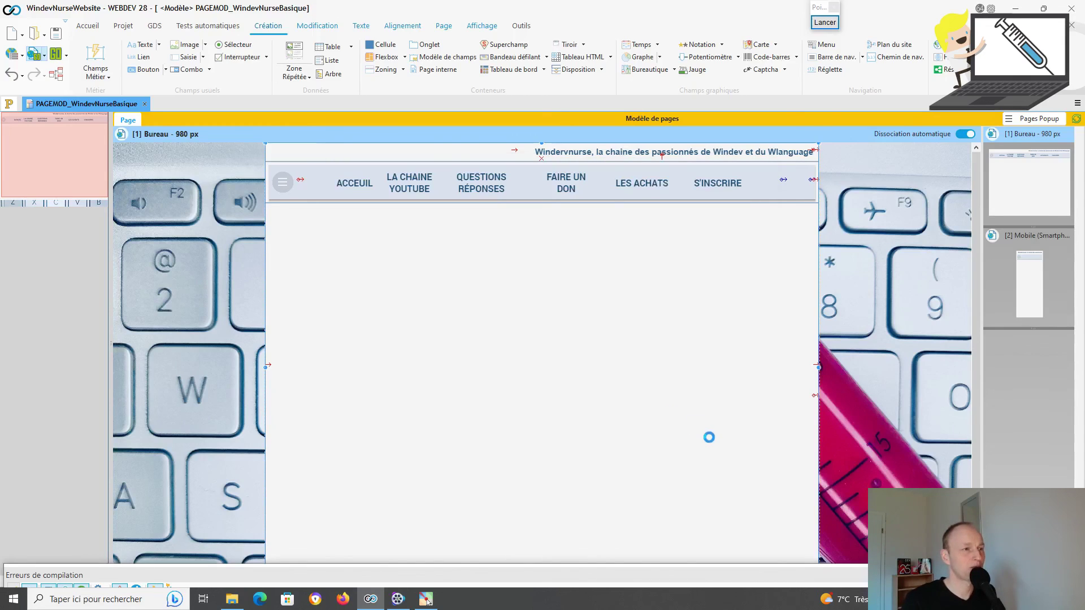